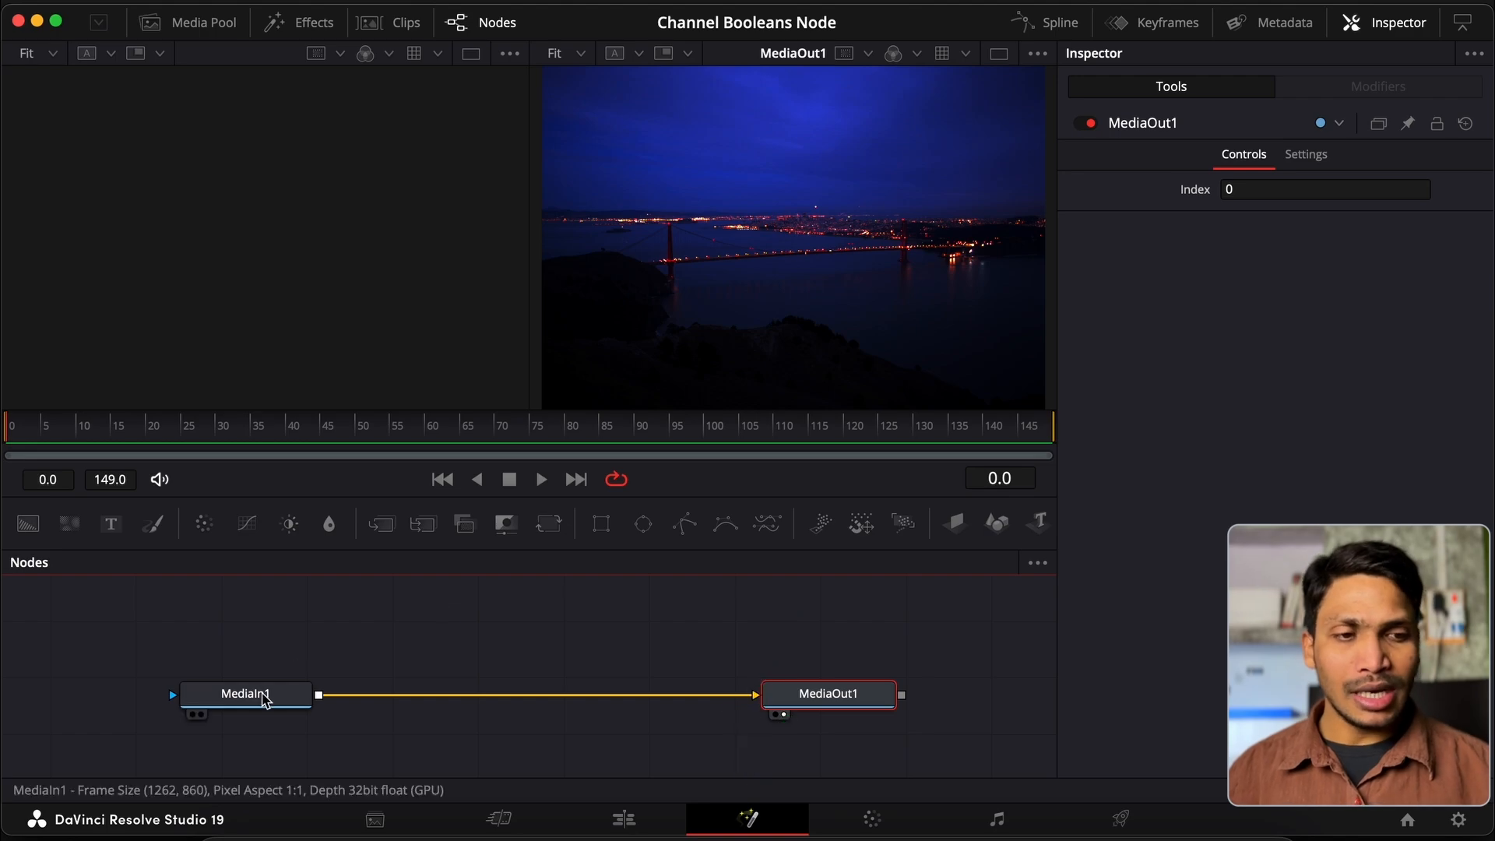
# Step: Show MediaIn1 in the empty viewer and insert a Channel Booleans node between MediaIn1 and MediaOut1, placed slightly above their connection
pyautogui.moveTo(264, 696); pyautogui.dragTo(233, 347)
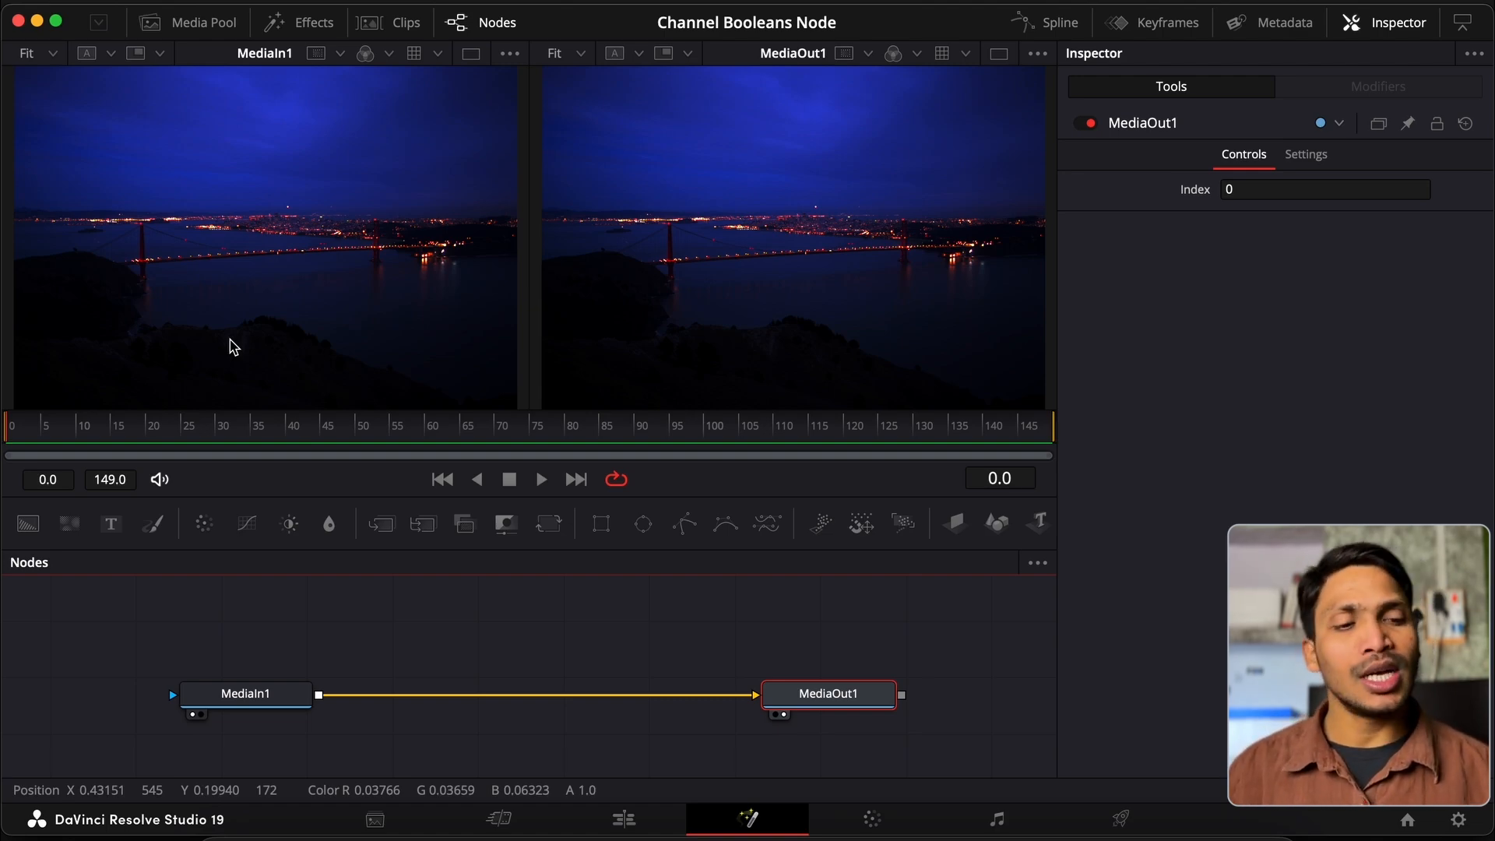
pyautogui.click(265, 695)
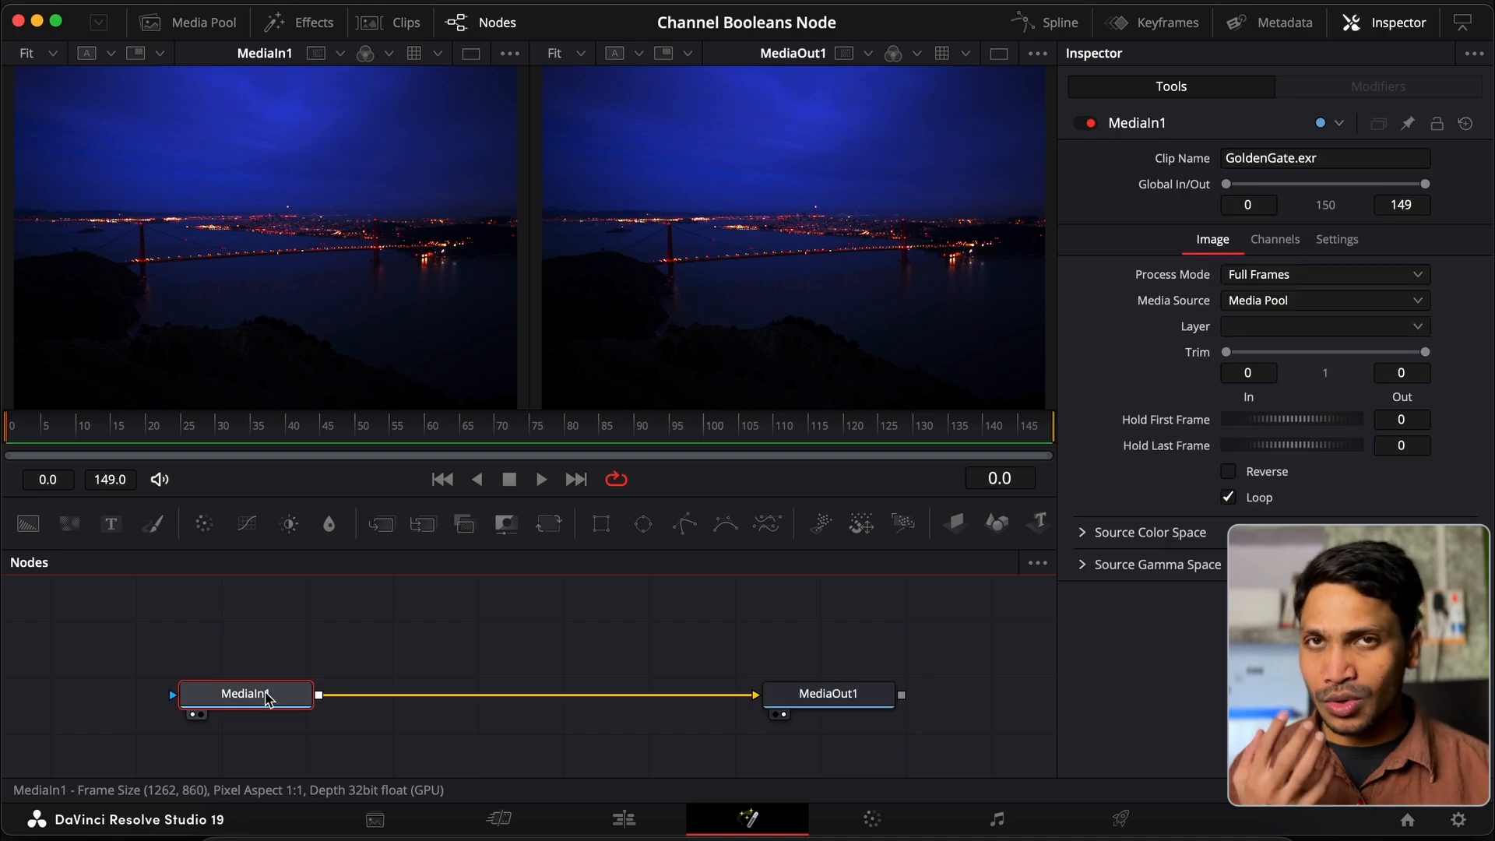
pyautogui.click(464, 525)
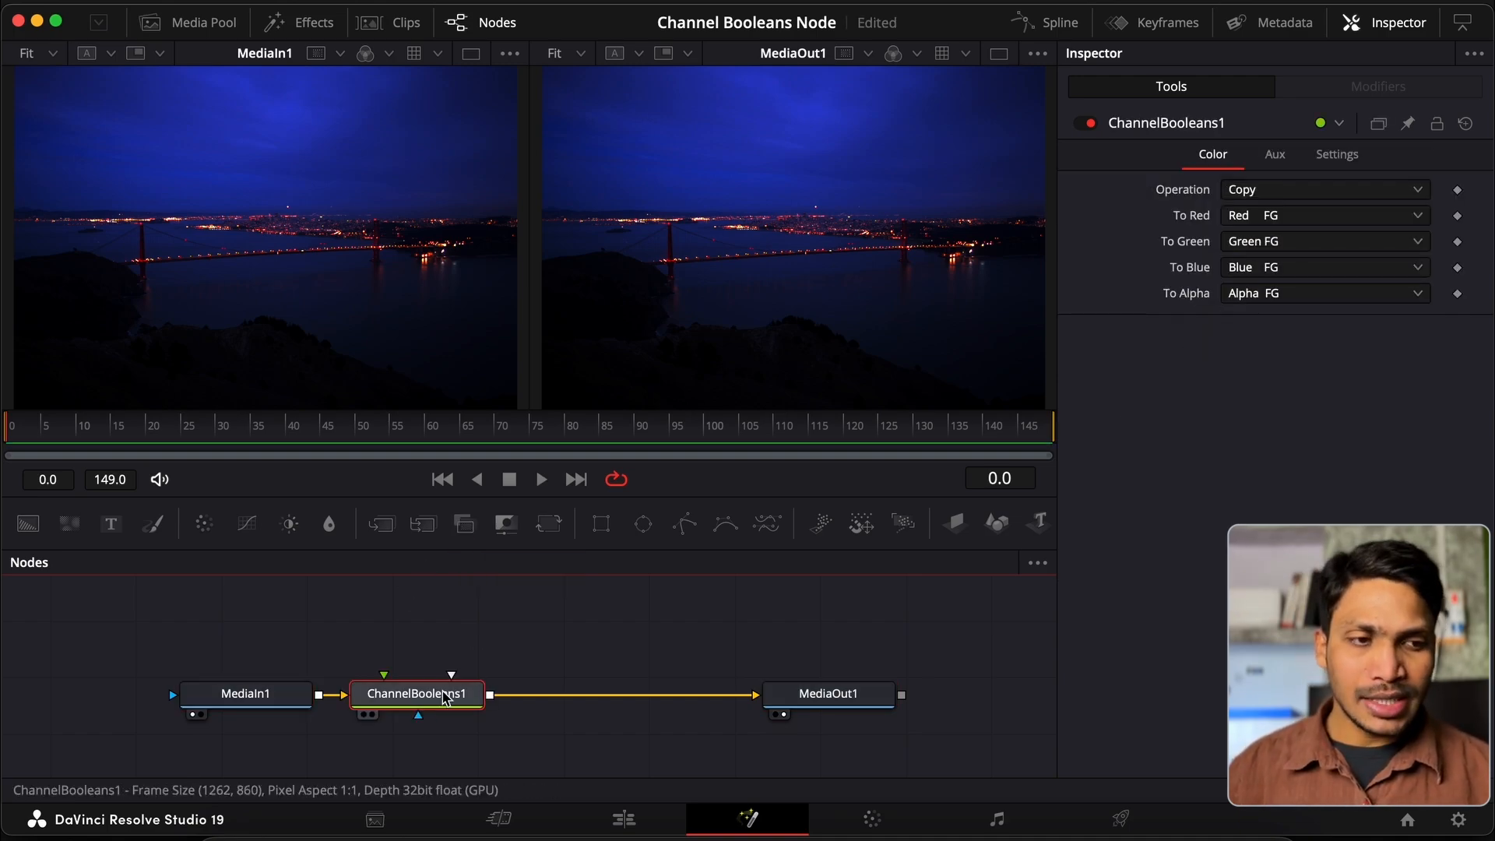
pyautogui.moveTo(446, 697); pyautogui.dragTo(513, 652)
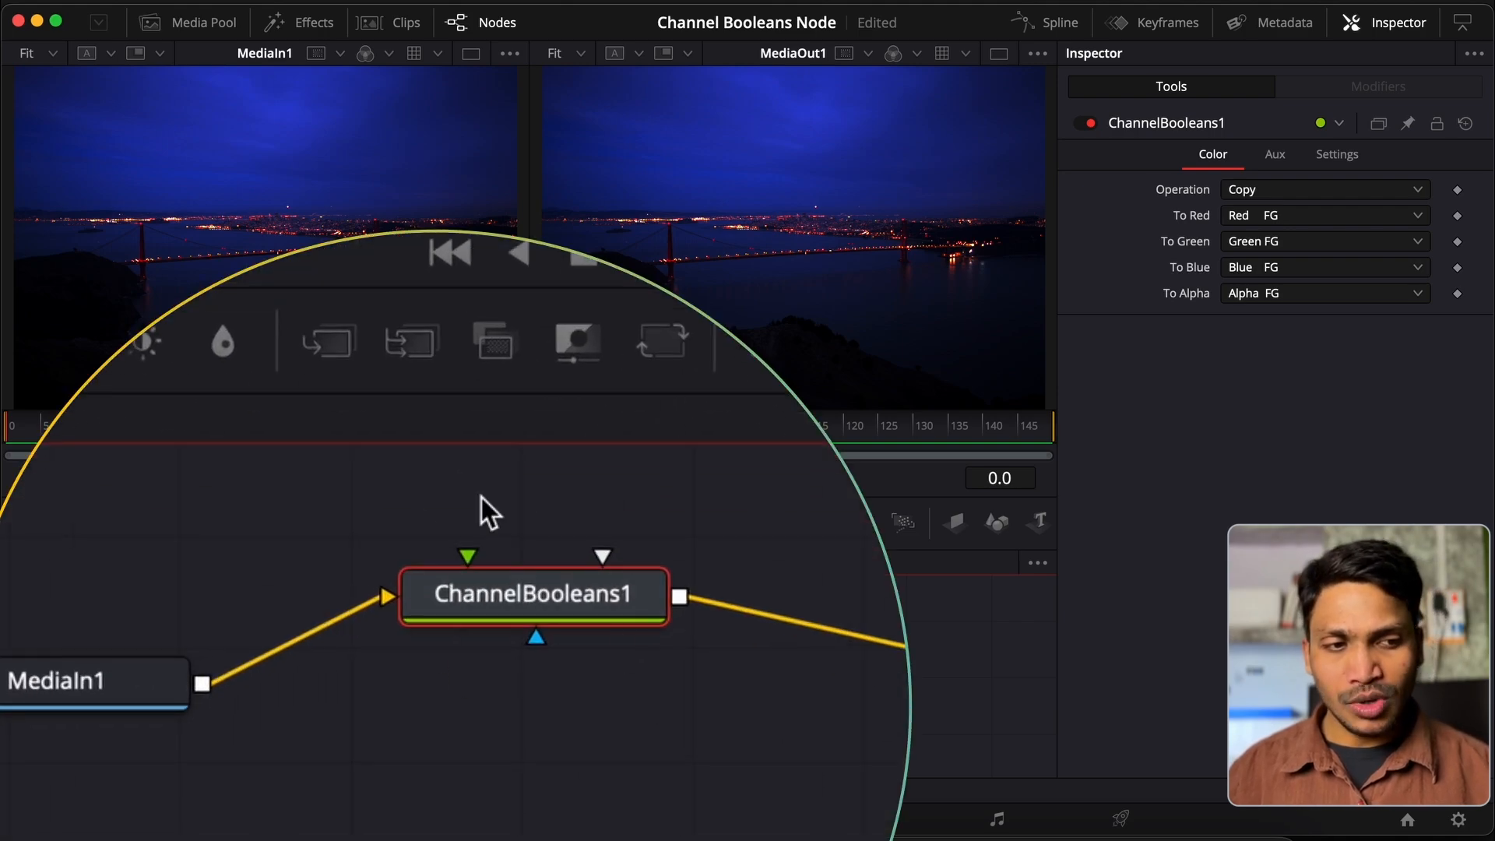
pyautogui.moveTo(393, 595); pyautogui.dragTo(425, 594)
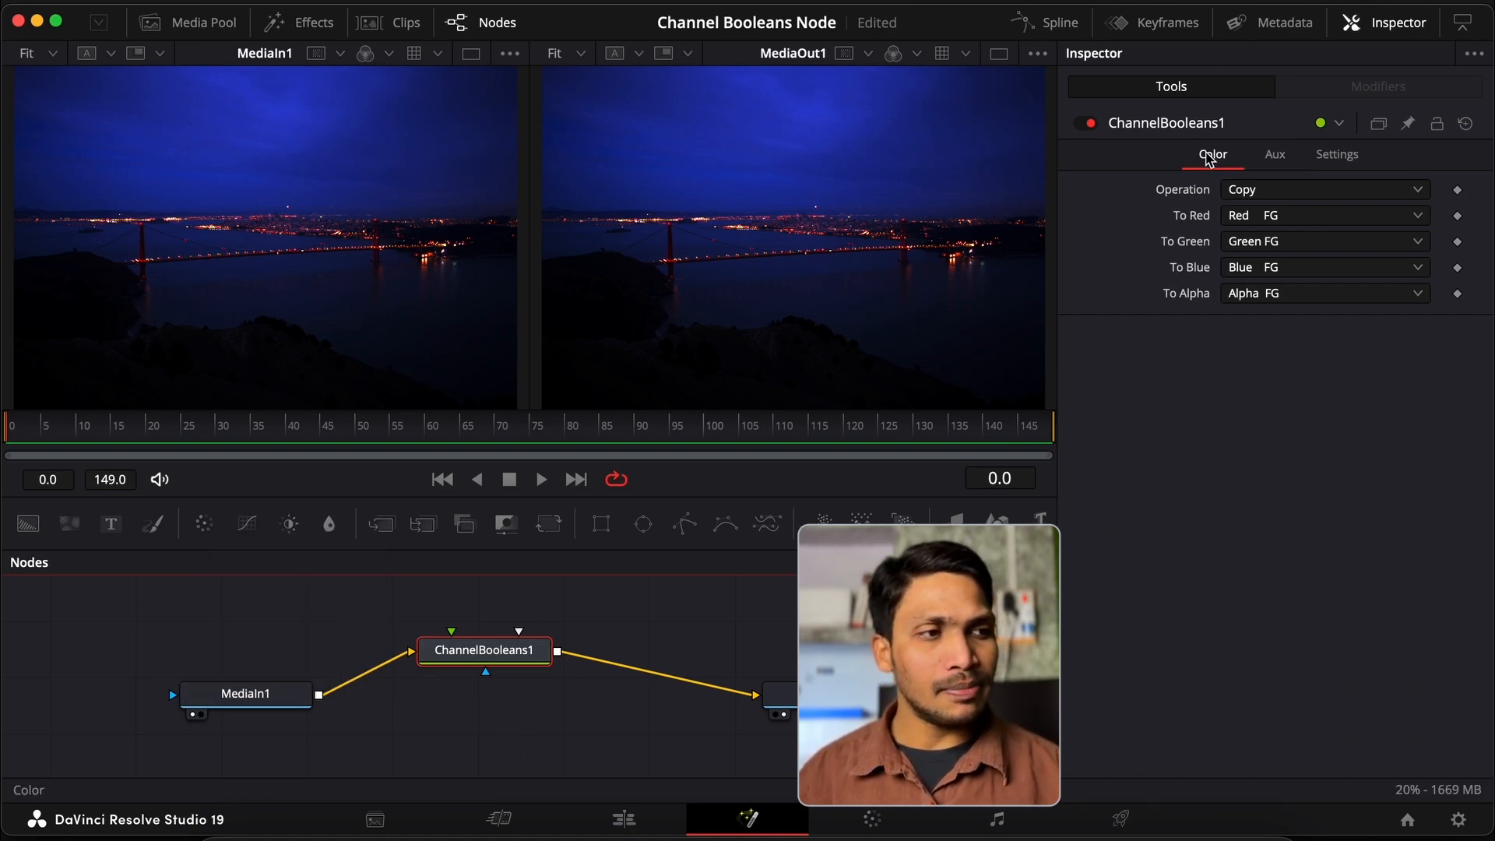
# Step: Examine the source channels offered for To Red, To Green and To Blue on the Channel Booleans node
pyautogui.click(1247, 193)
pyautogui.click(1249, 194)
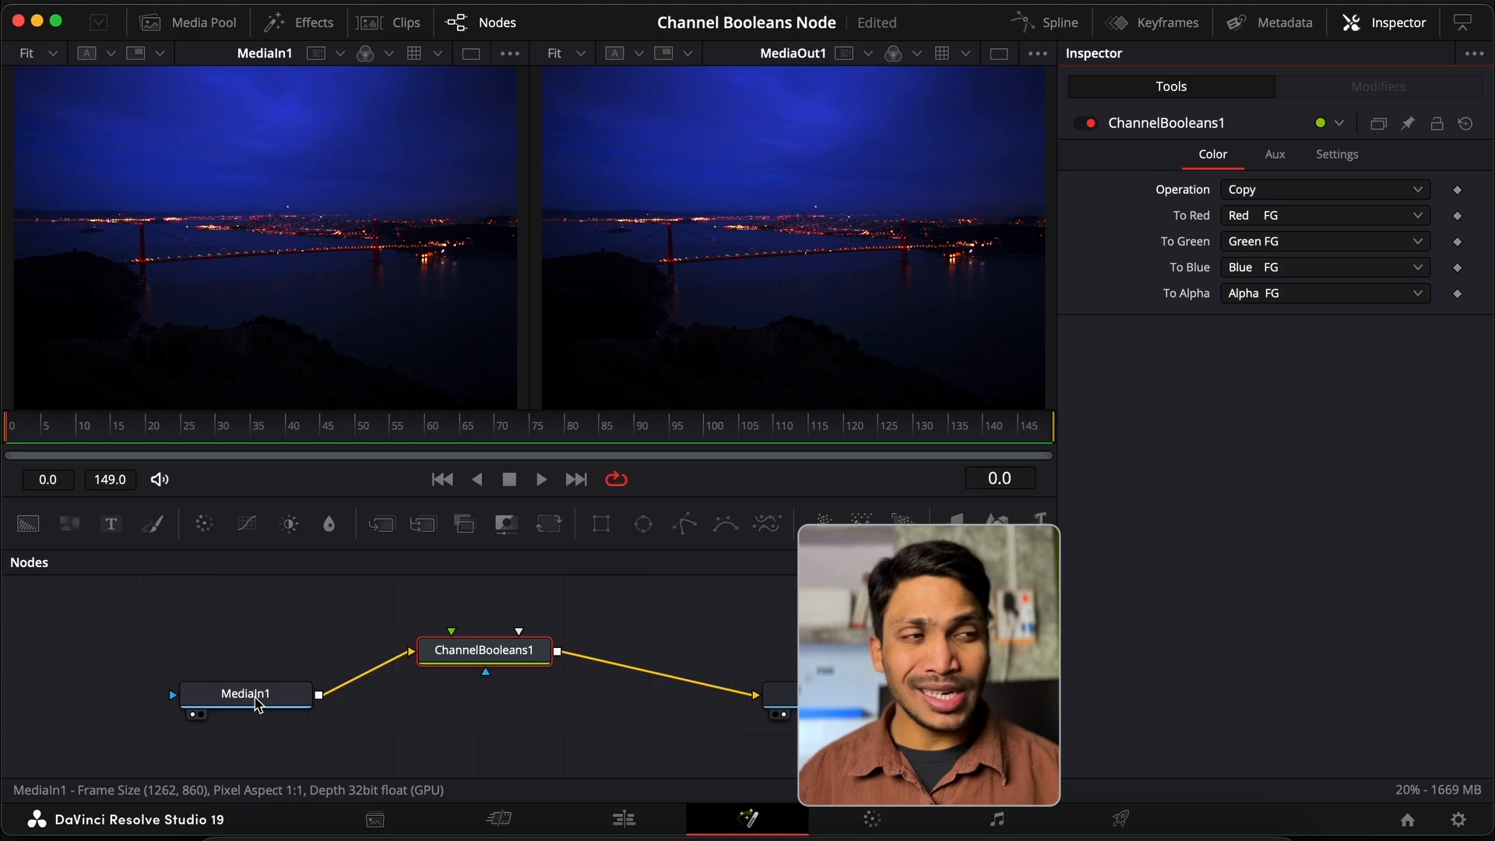
pyautogui.click(1263, 220)
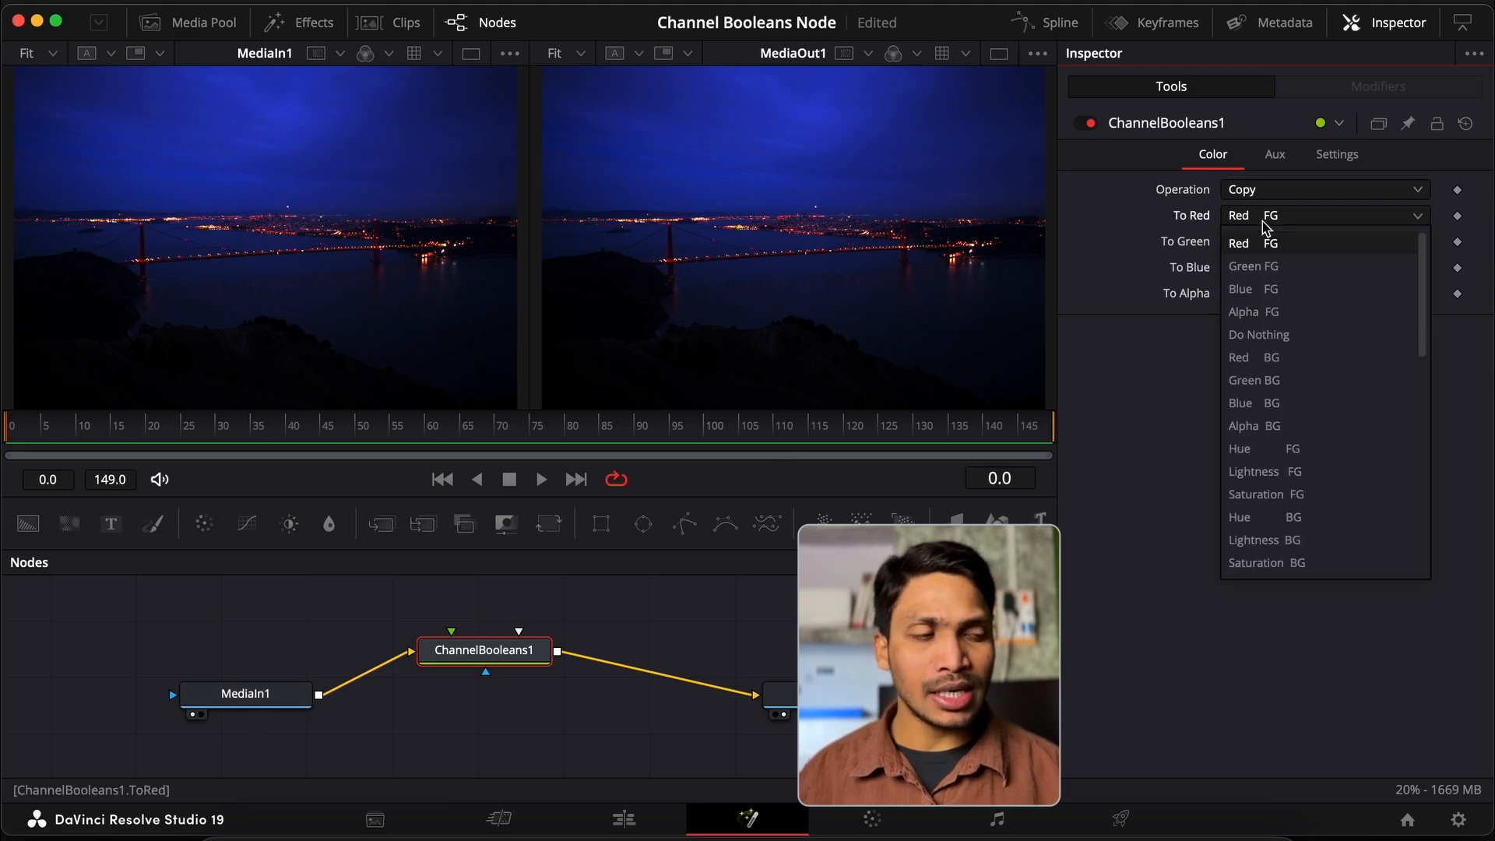
pyautogui.click(1263, 242)
pyautogui.click(1265, 243)
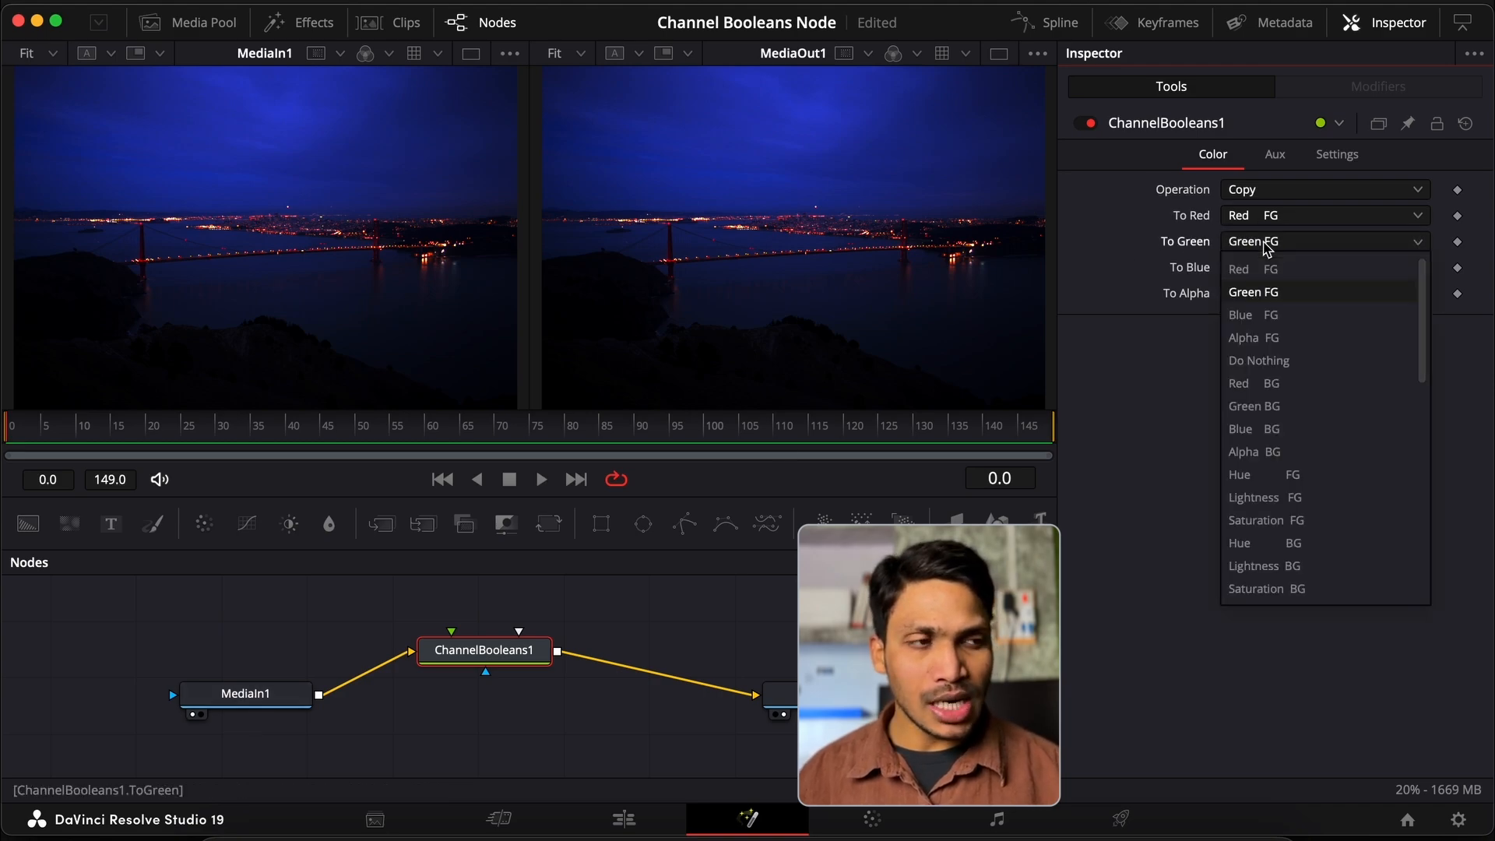
pyautogui.click(1265, 245)
pyautogui.click(1271, 268)
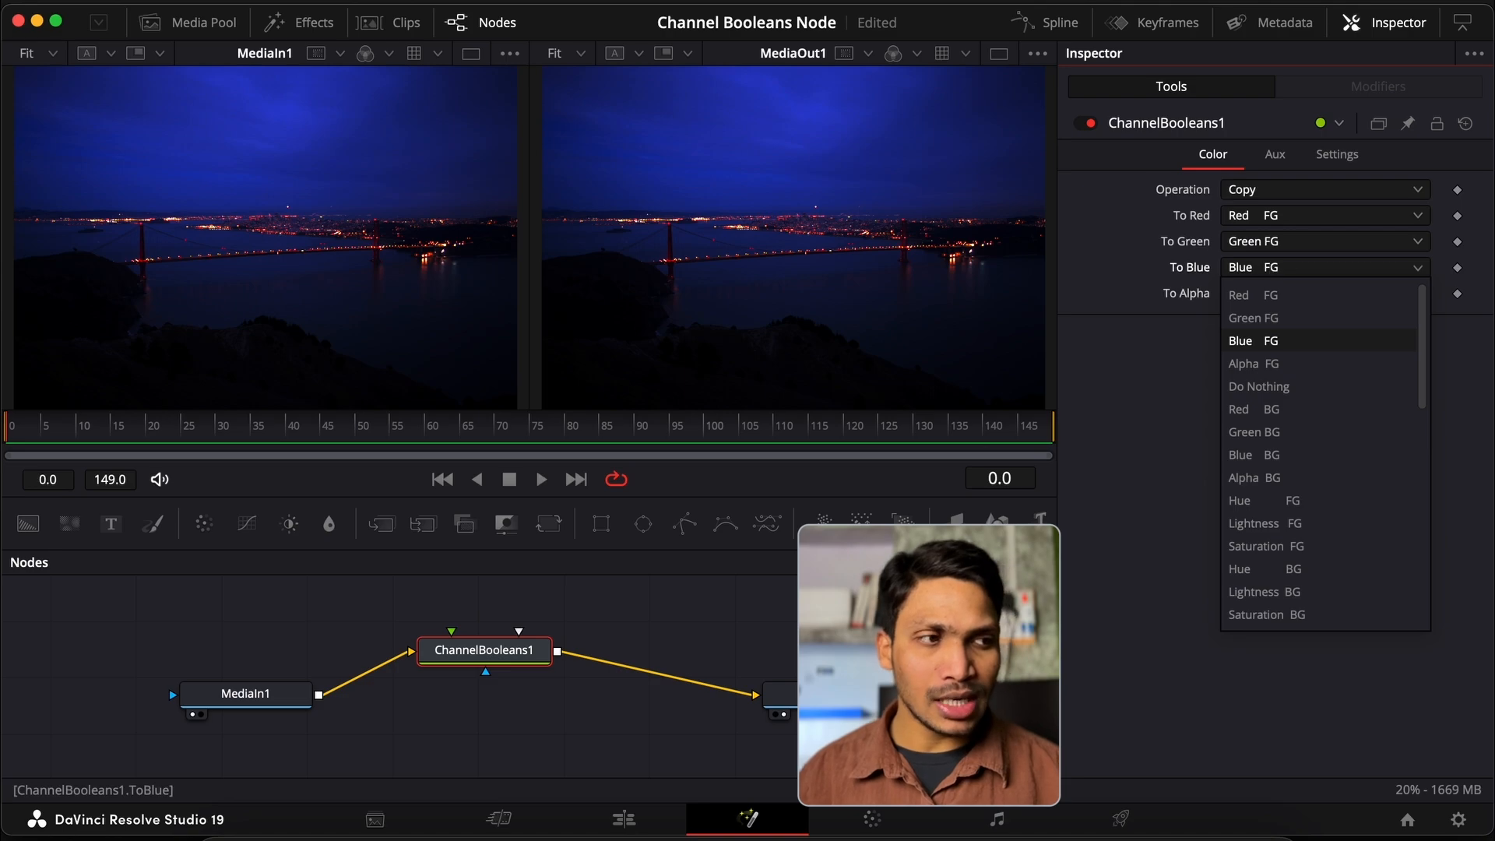
pyautogui.click(1272, 269)
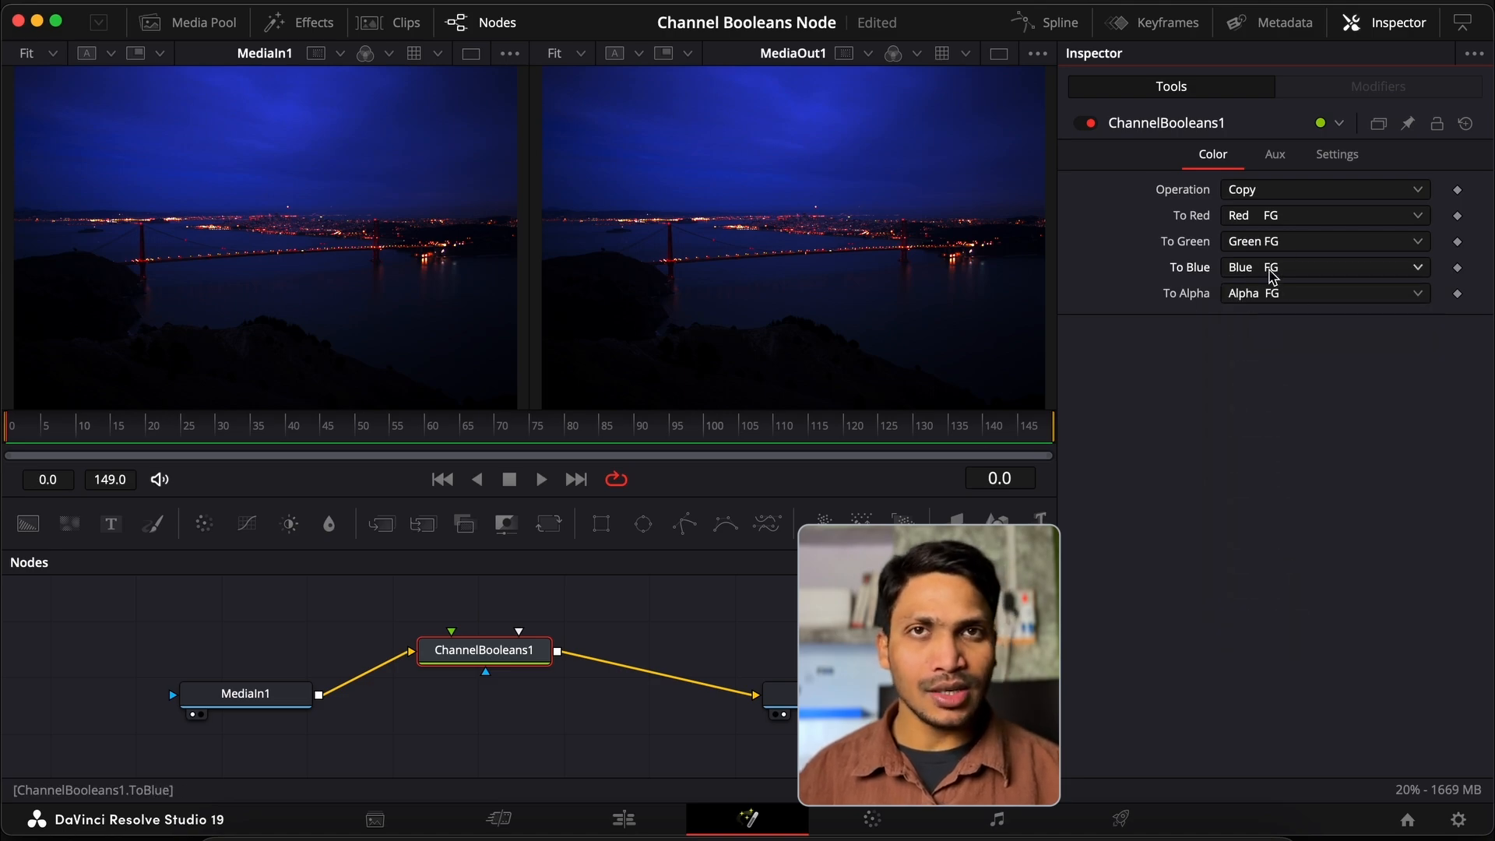
pyautogui.click(1262, 222)
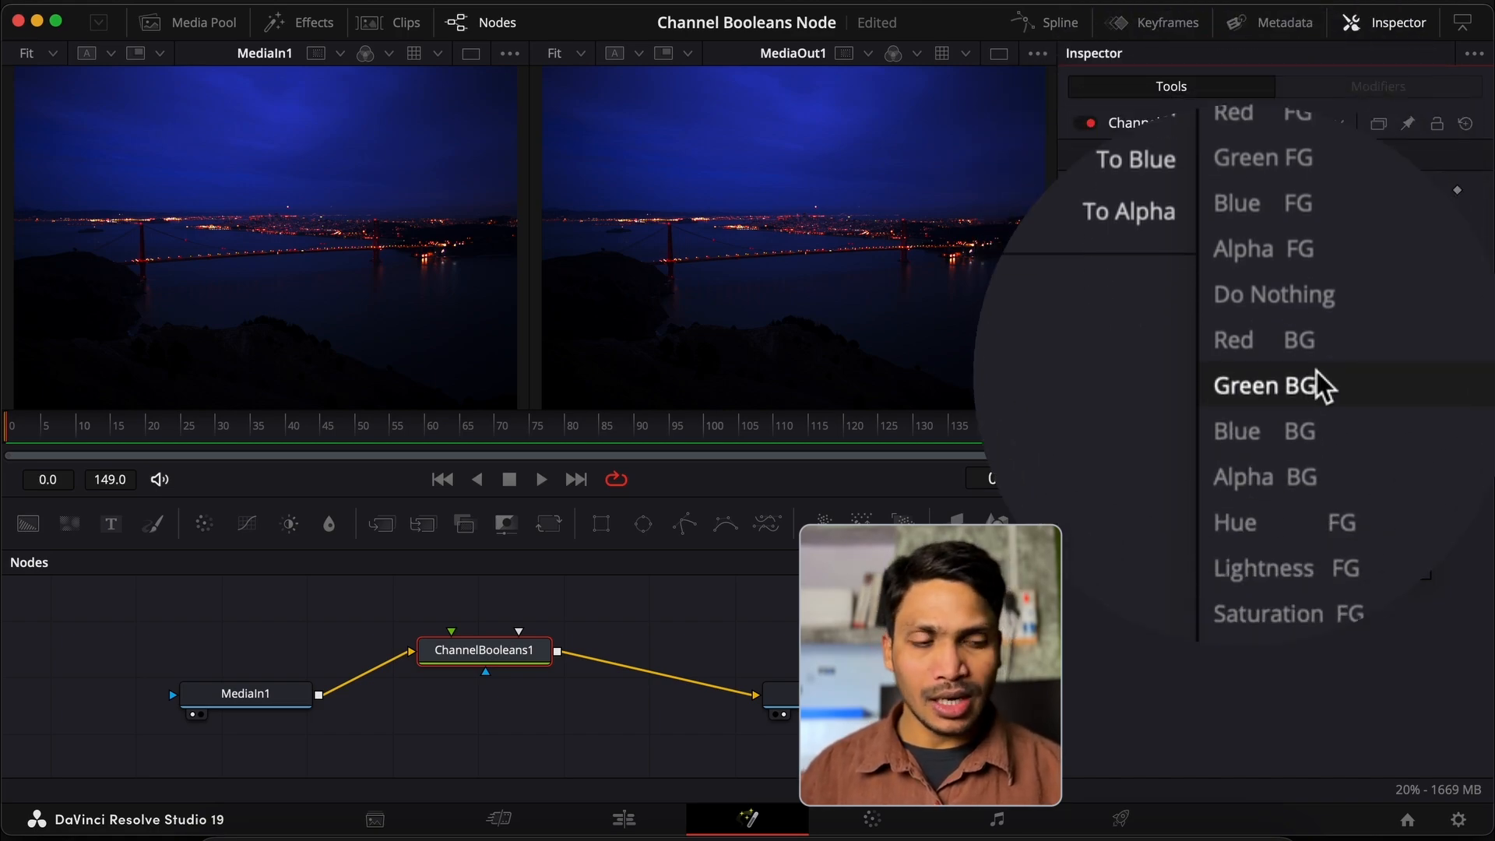
pyautogui.click(544, 620)
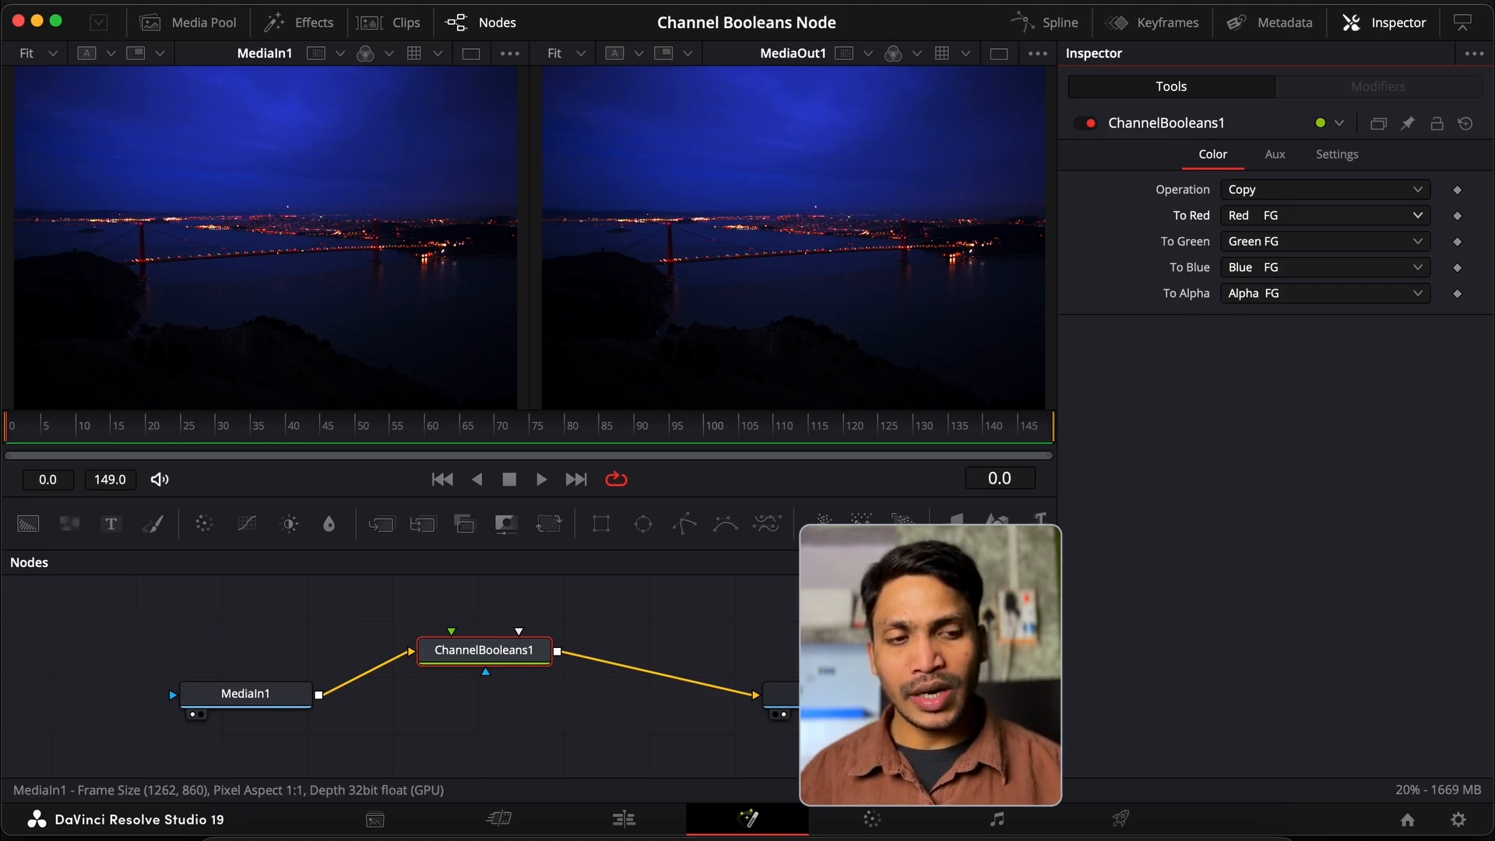
pyautogui.moveTo(248, 690)
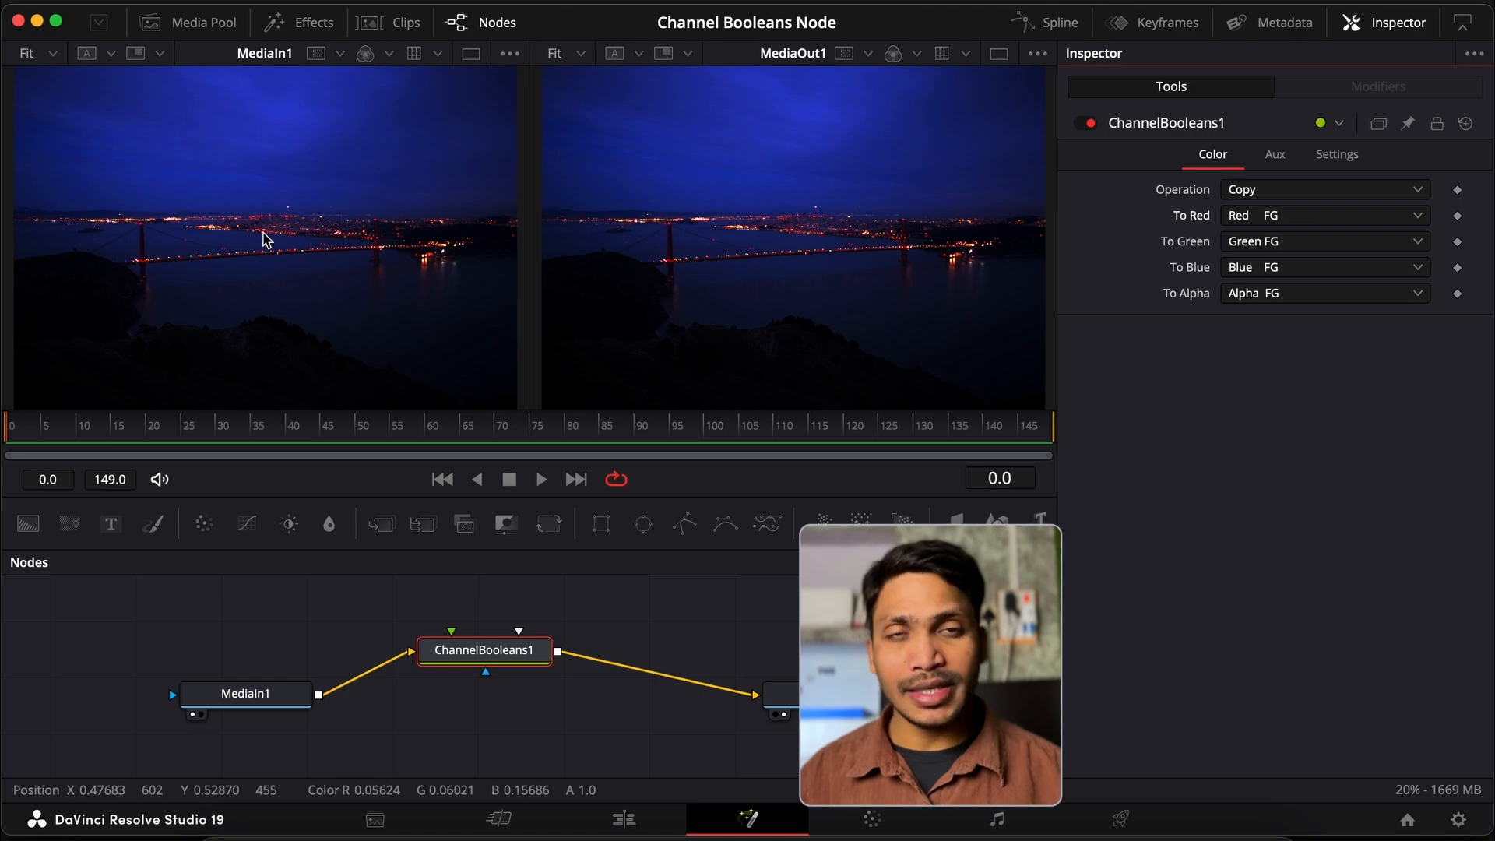
# Step: Try Green BG as the To Red source on the Channel Booleans node, and reset the node to its defaults
pyautogui.click(1278, 216)
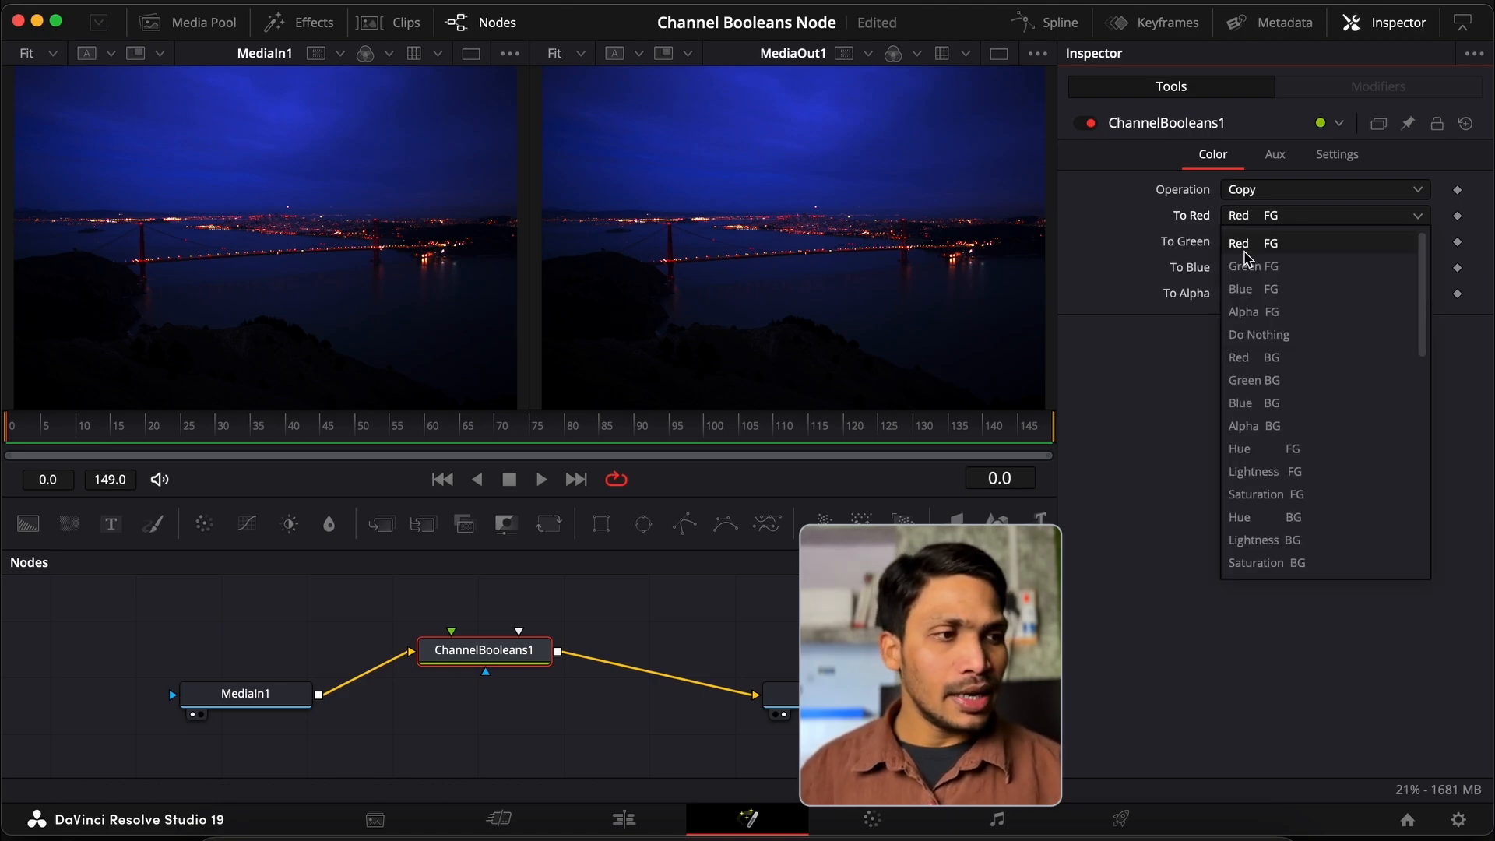
pyautogui.click(1263, 382)
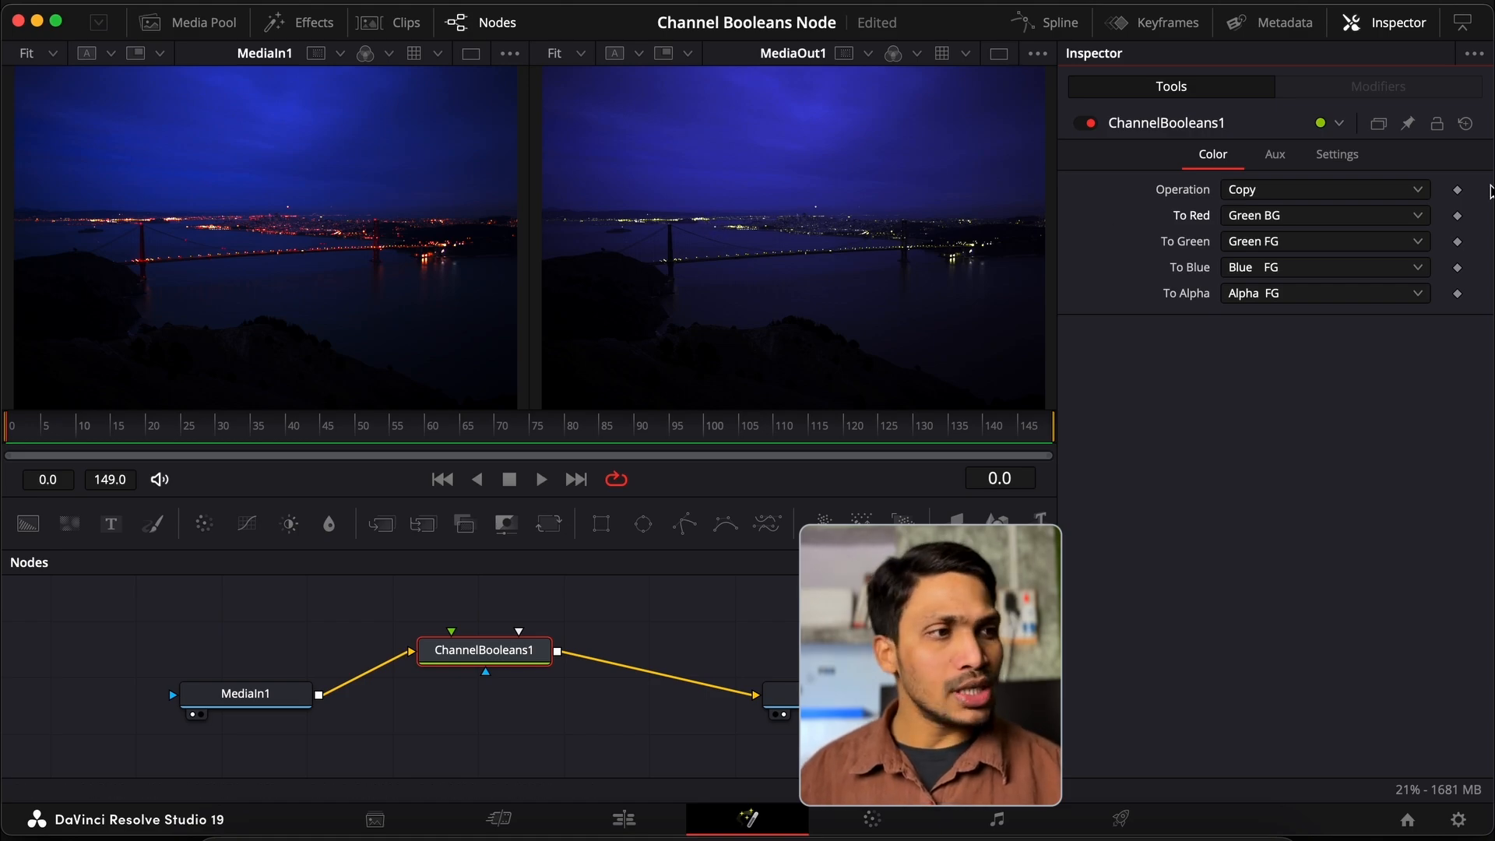
pyautogui.click(1465, 124)
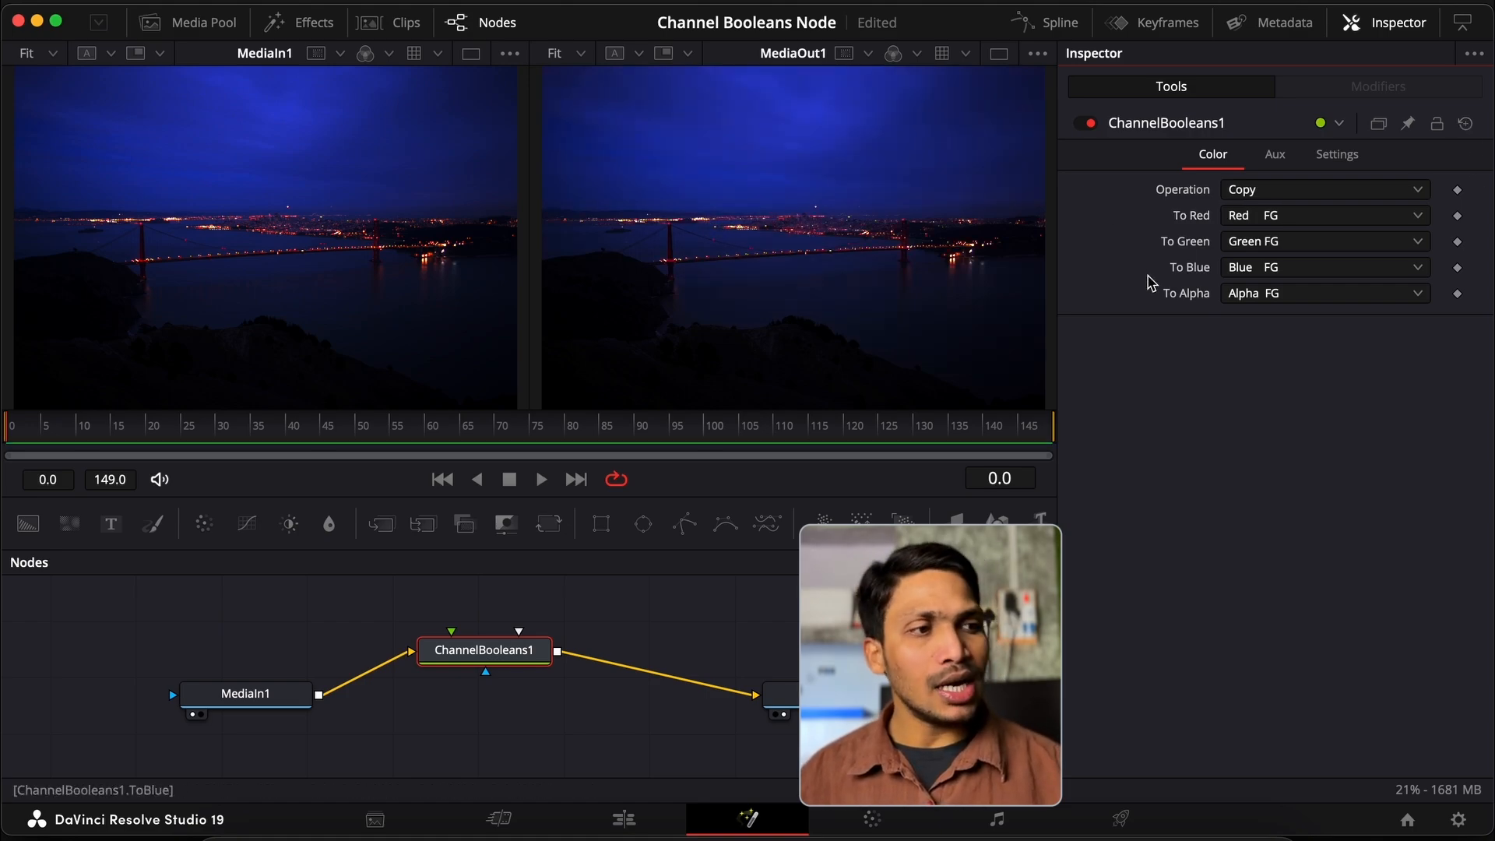
# Step: On the Channel Booleans node, set To Blue to Green BG, To Red to Red BG and To Green to Green BG
pyautogui.click(1270, 270)
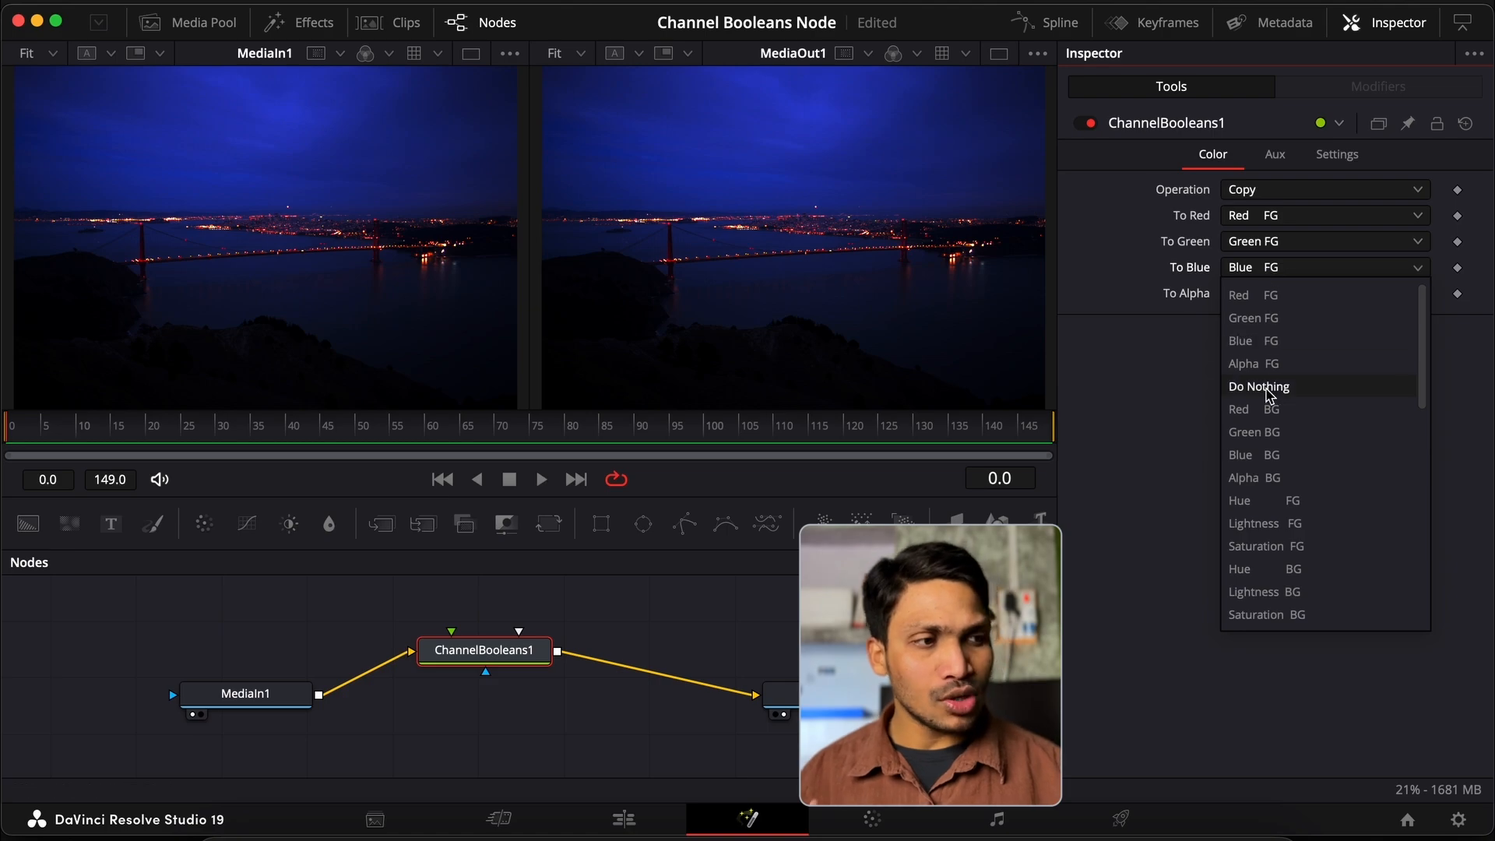
pyautogui.click(1267, 434)
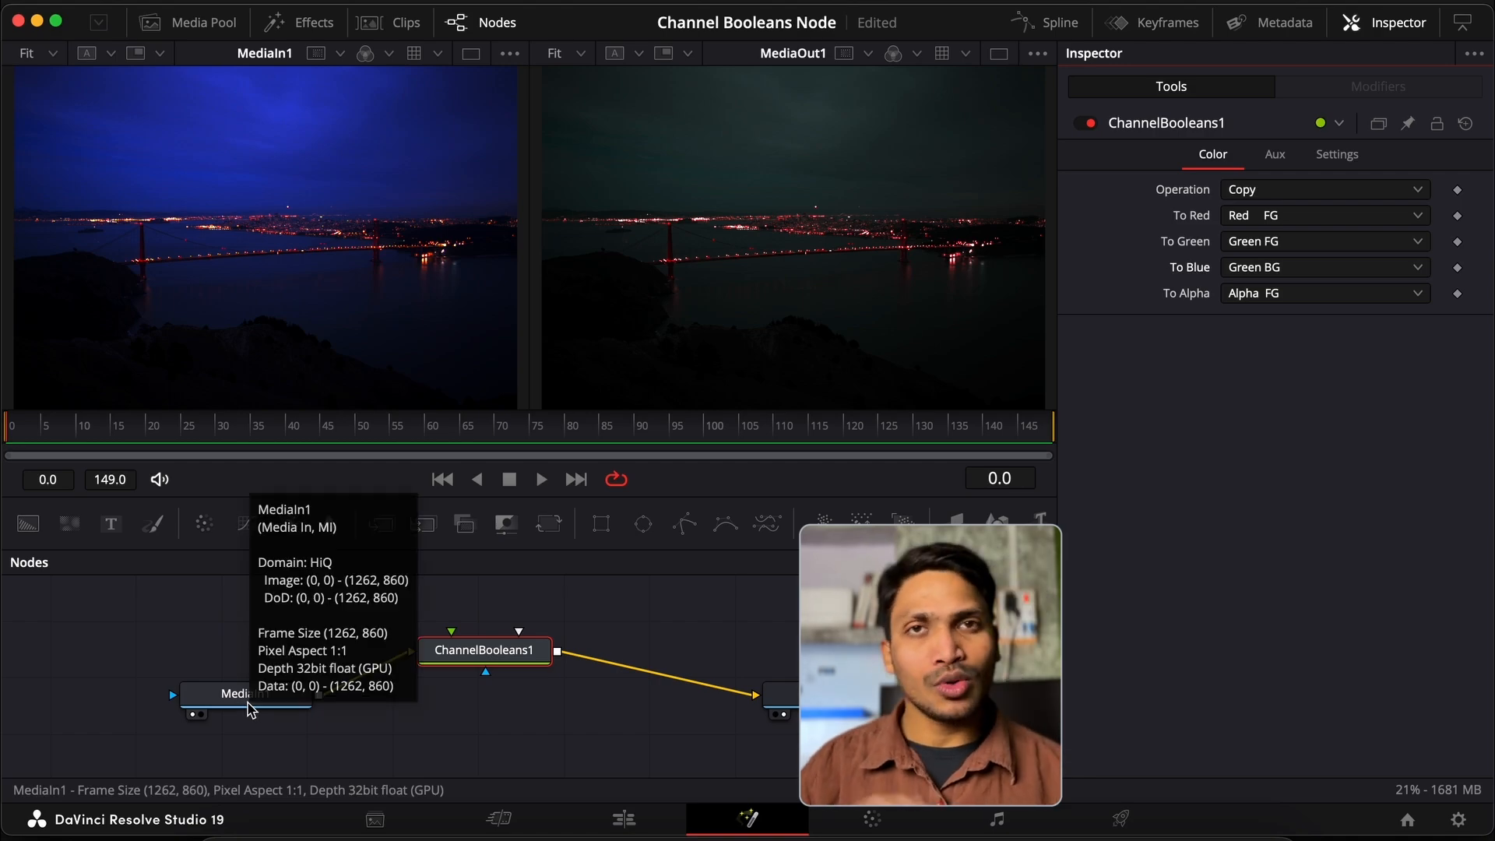
pyautogui.click(1255, 223)
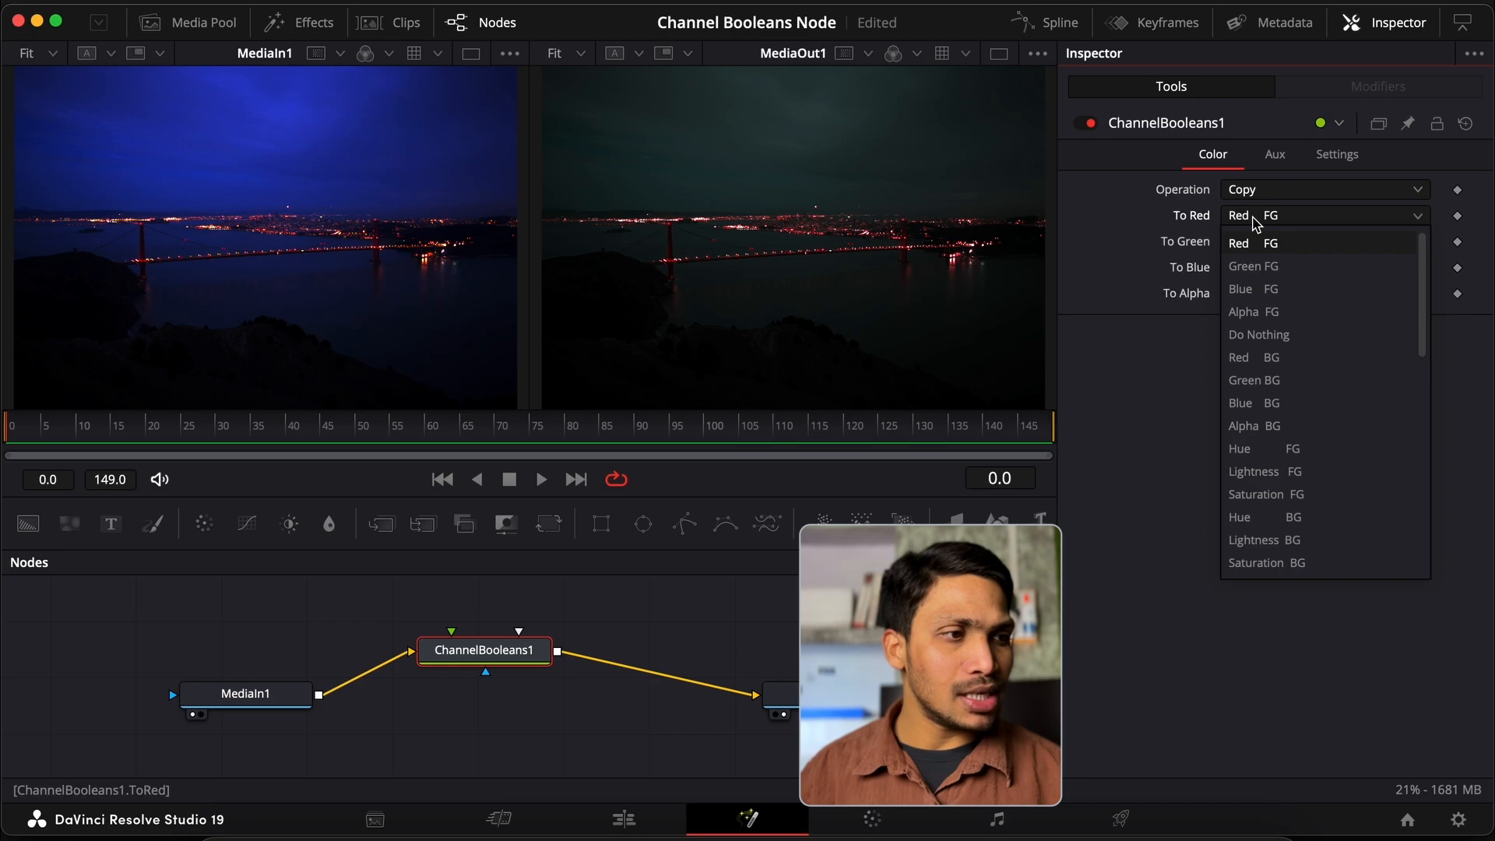
pyautogui.click(1268, 359)
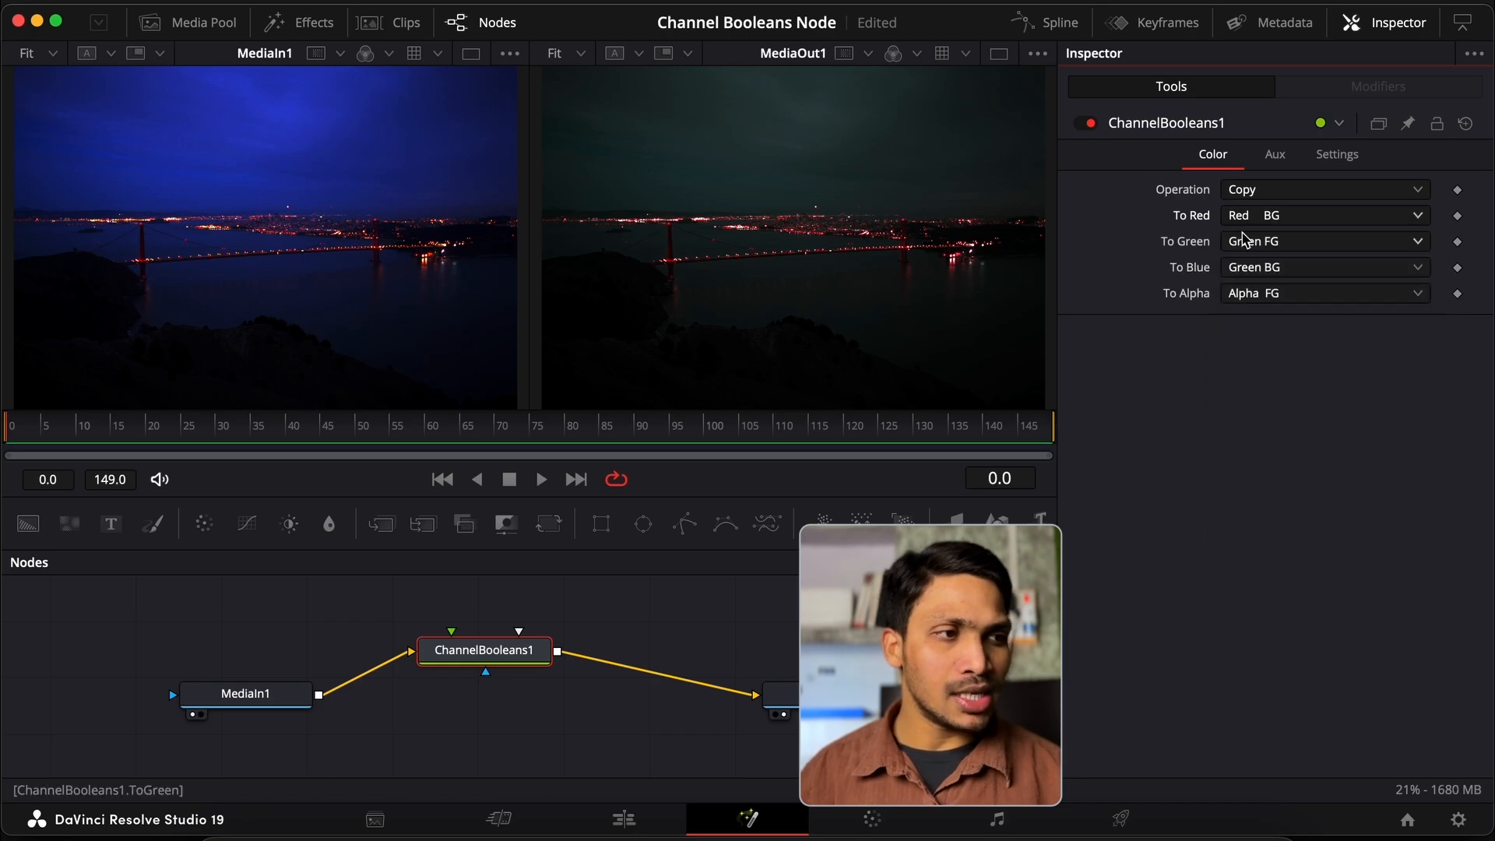
pyautogui.click(1265, 244)
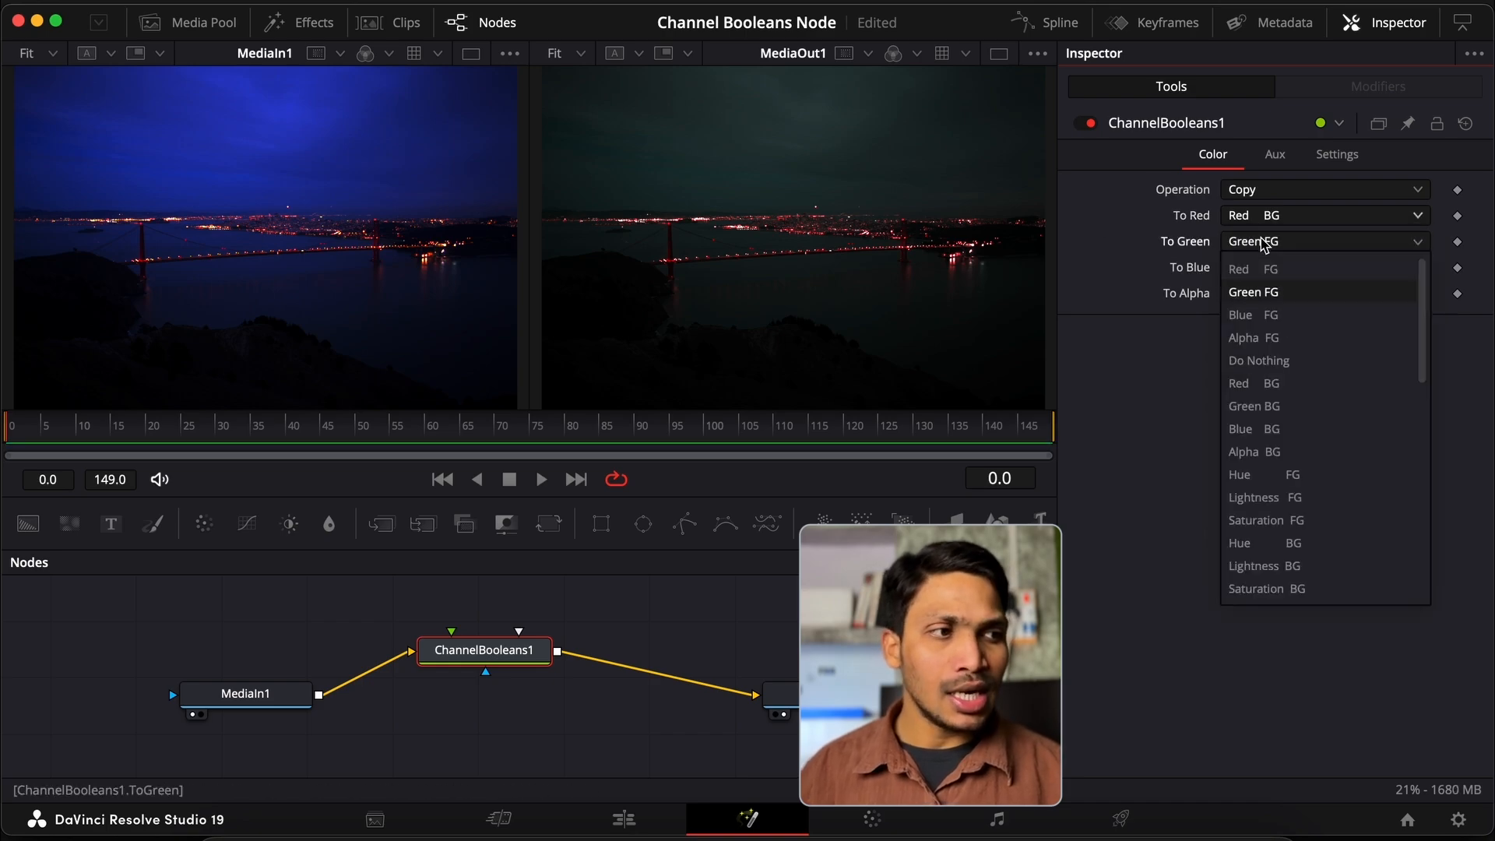
pyautogui.click(1282, 406)
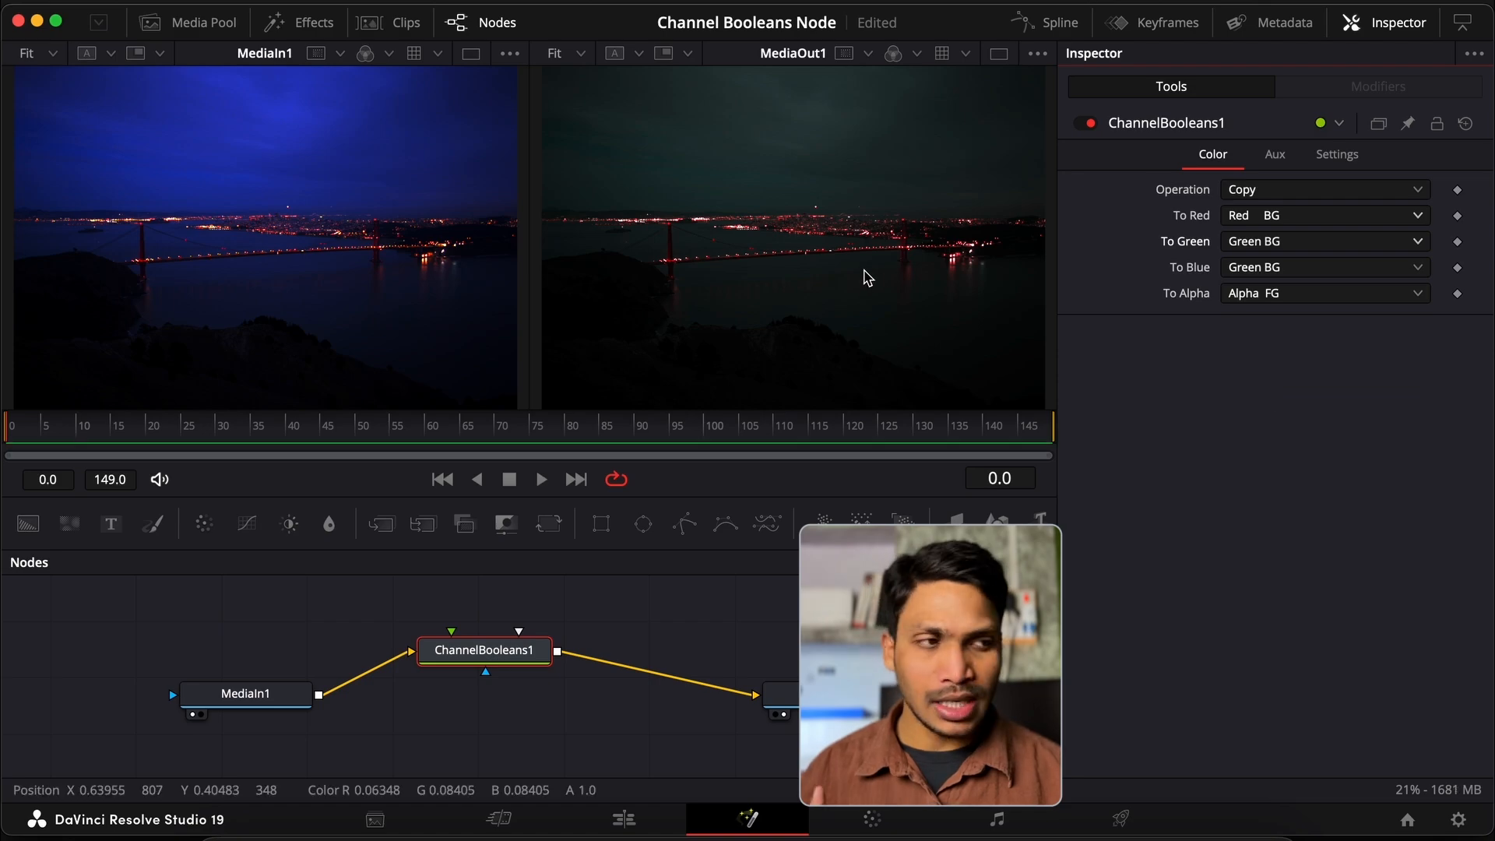
# Step: Reselect Green BG for To Blue and switch To Green to Green FG on the Channel Booleans node
pyautogui.click(1304, 270)
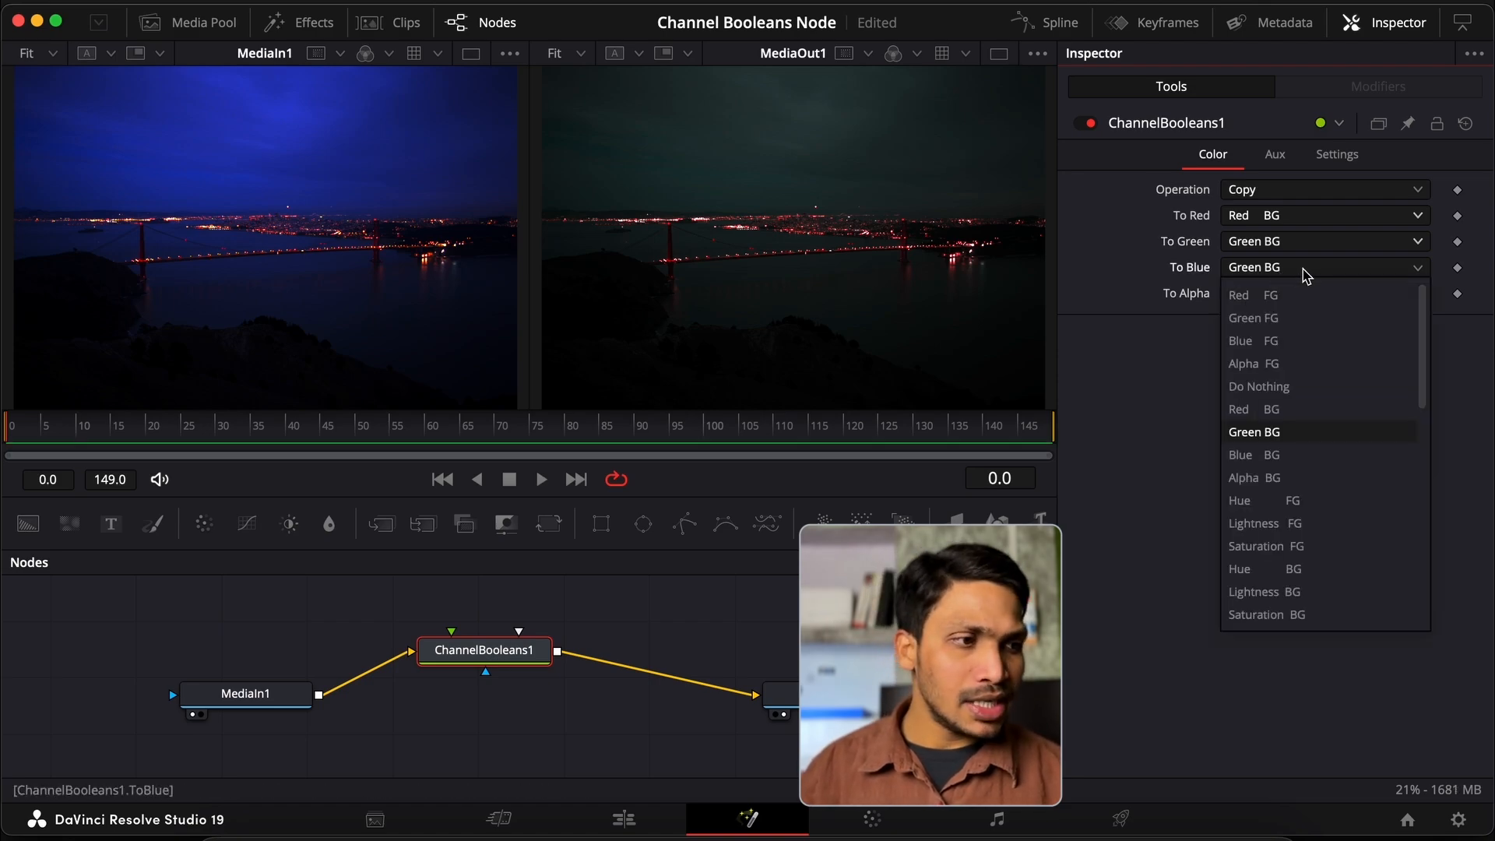
pyautogui.click(1277, 433)
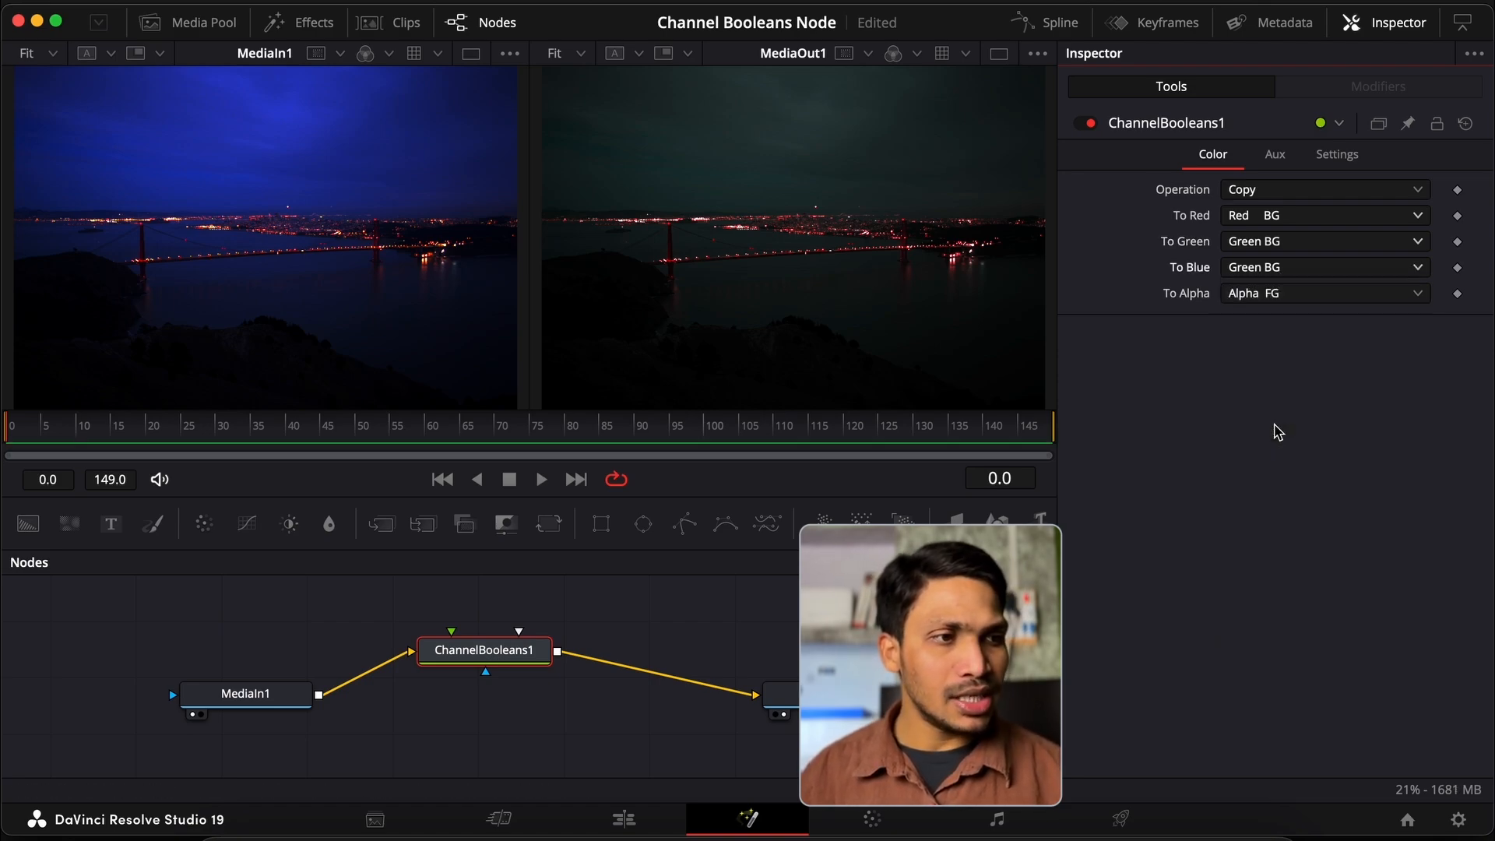
pyautogui.click(1282, 250)
pyautogui.click(1278, 293)
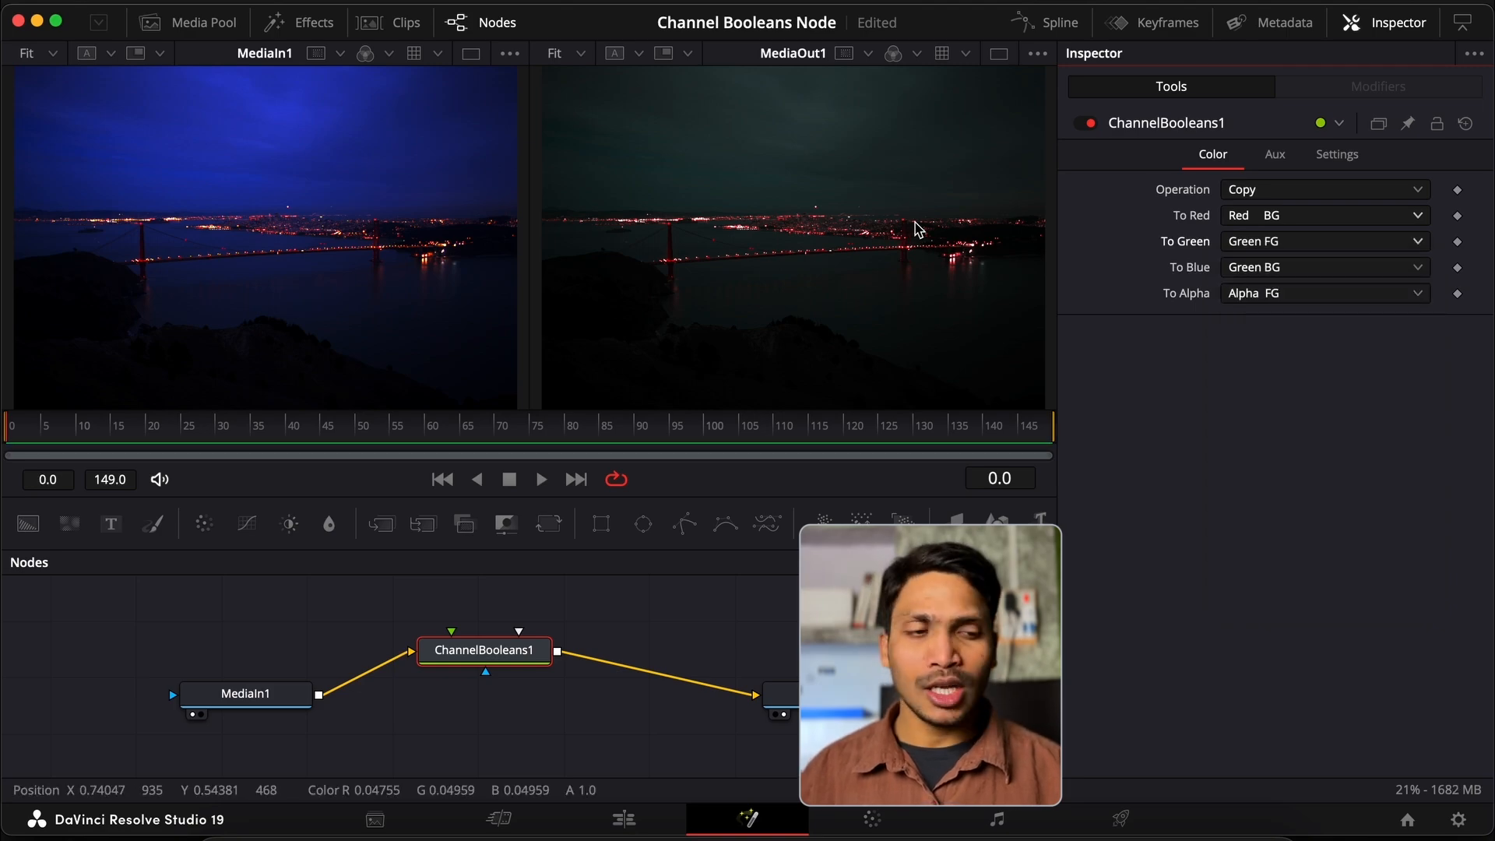
# Step: Line up the Channel Booleans node with MediaIn1 and reset all its channel settings to their defaults
pyautogui.moveTo(484, 651); pyautogui.dragTo(510, 697)
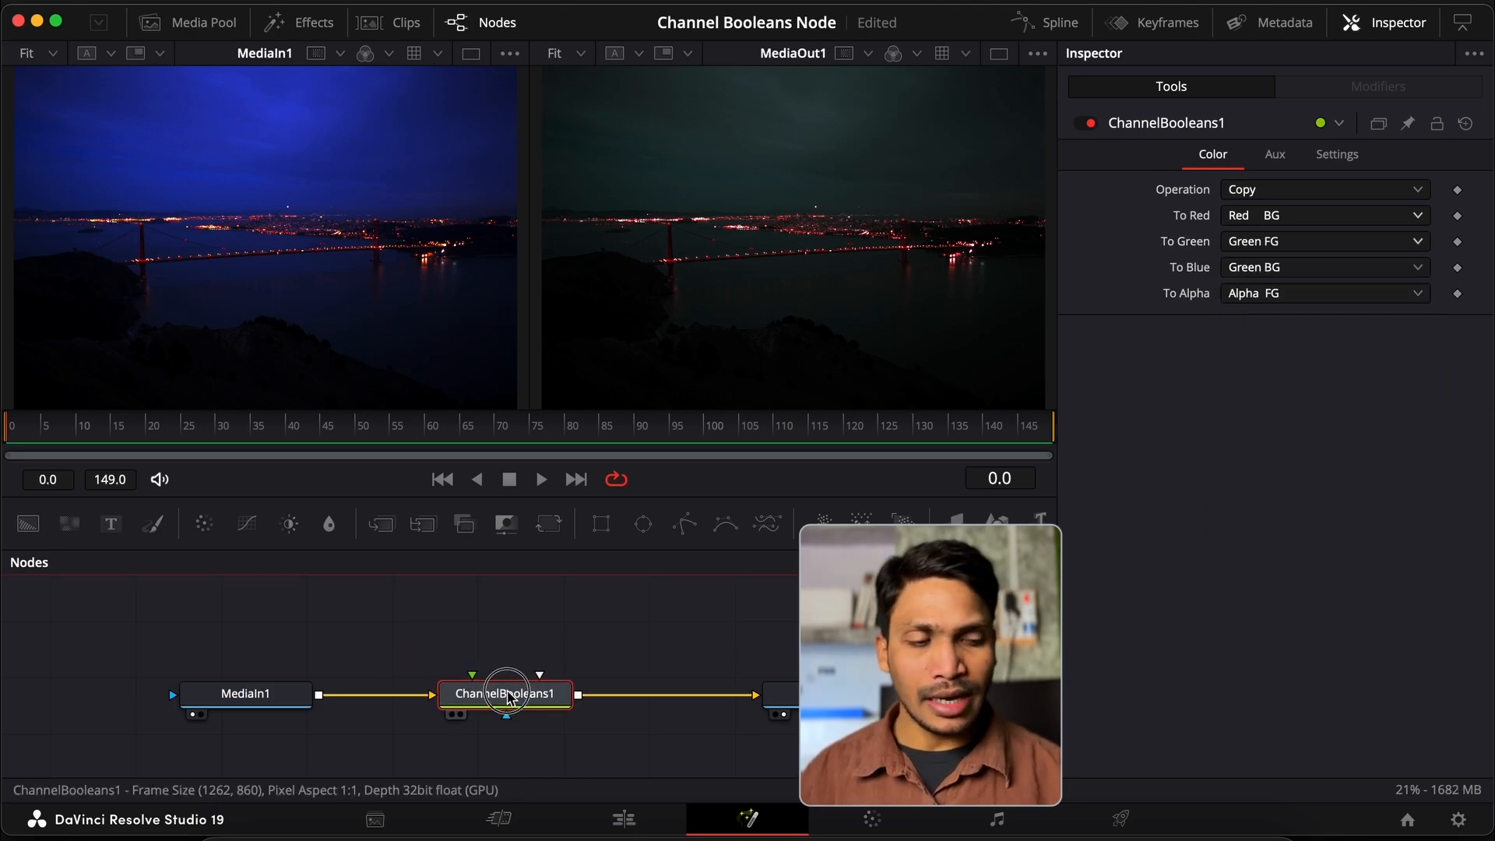
pyautogui.click(1466, 123)
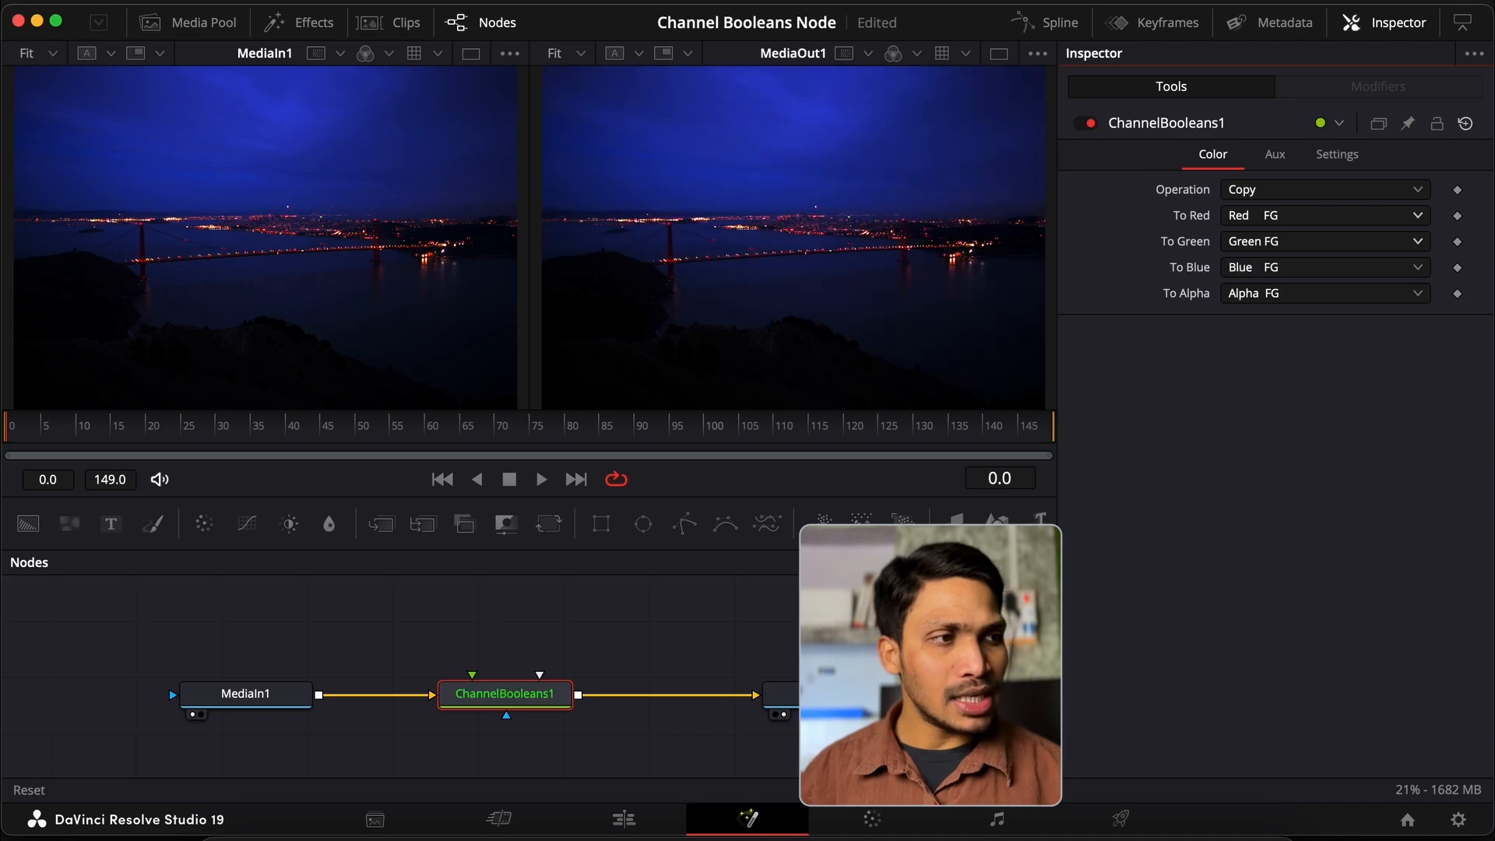
# Step: Set the Channel Booleans operation to Add and select MediaIn1 to compare the source with the result
pyautogui.click(1254, 195)
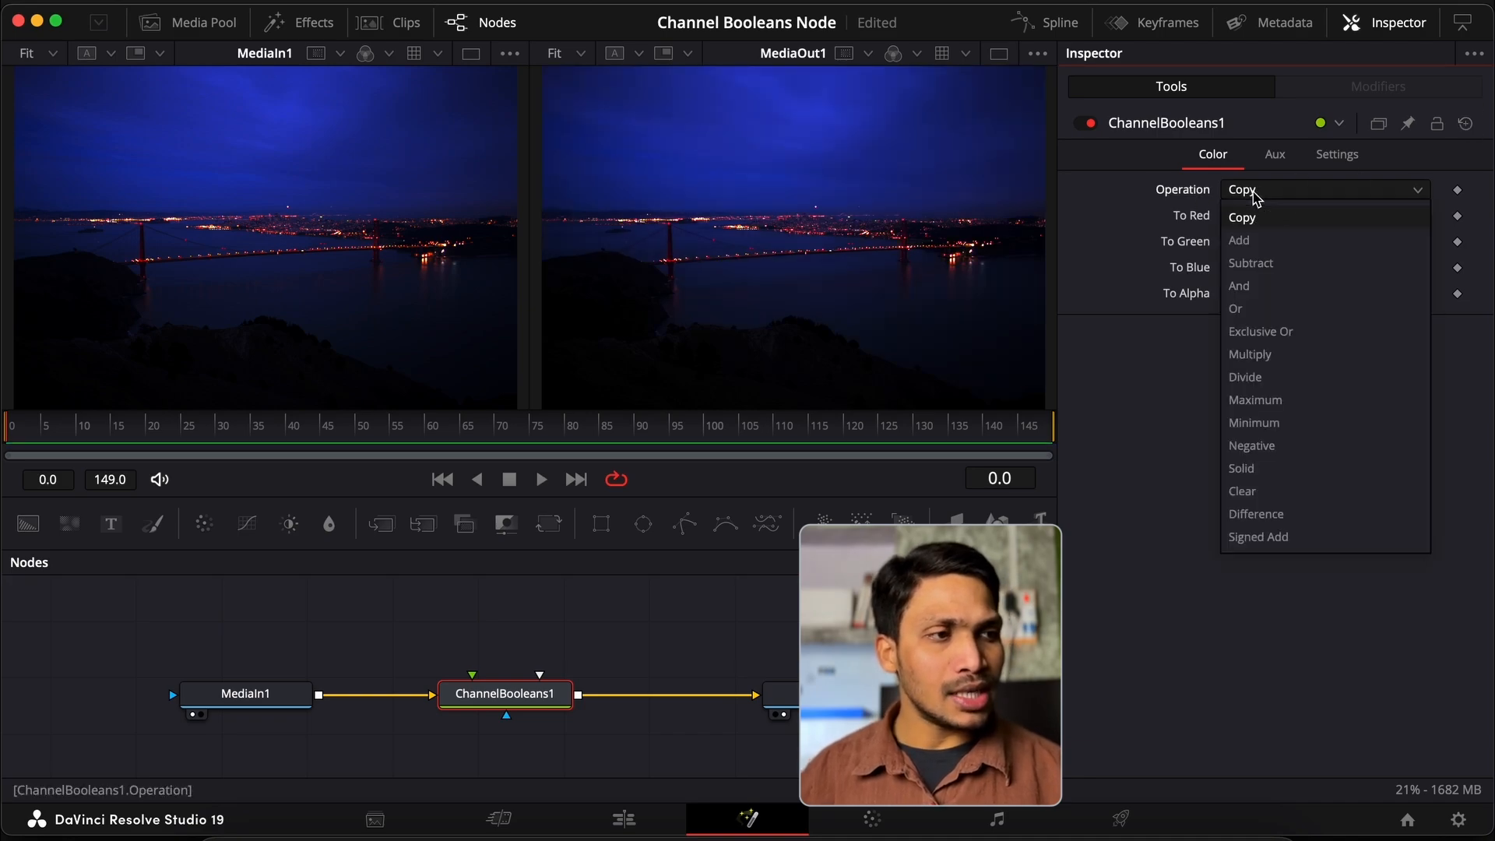
pyautogui.click(1262, 243)
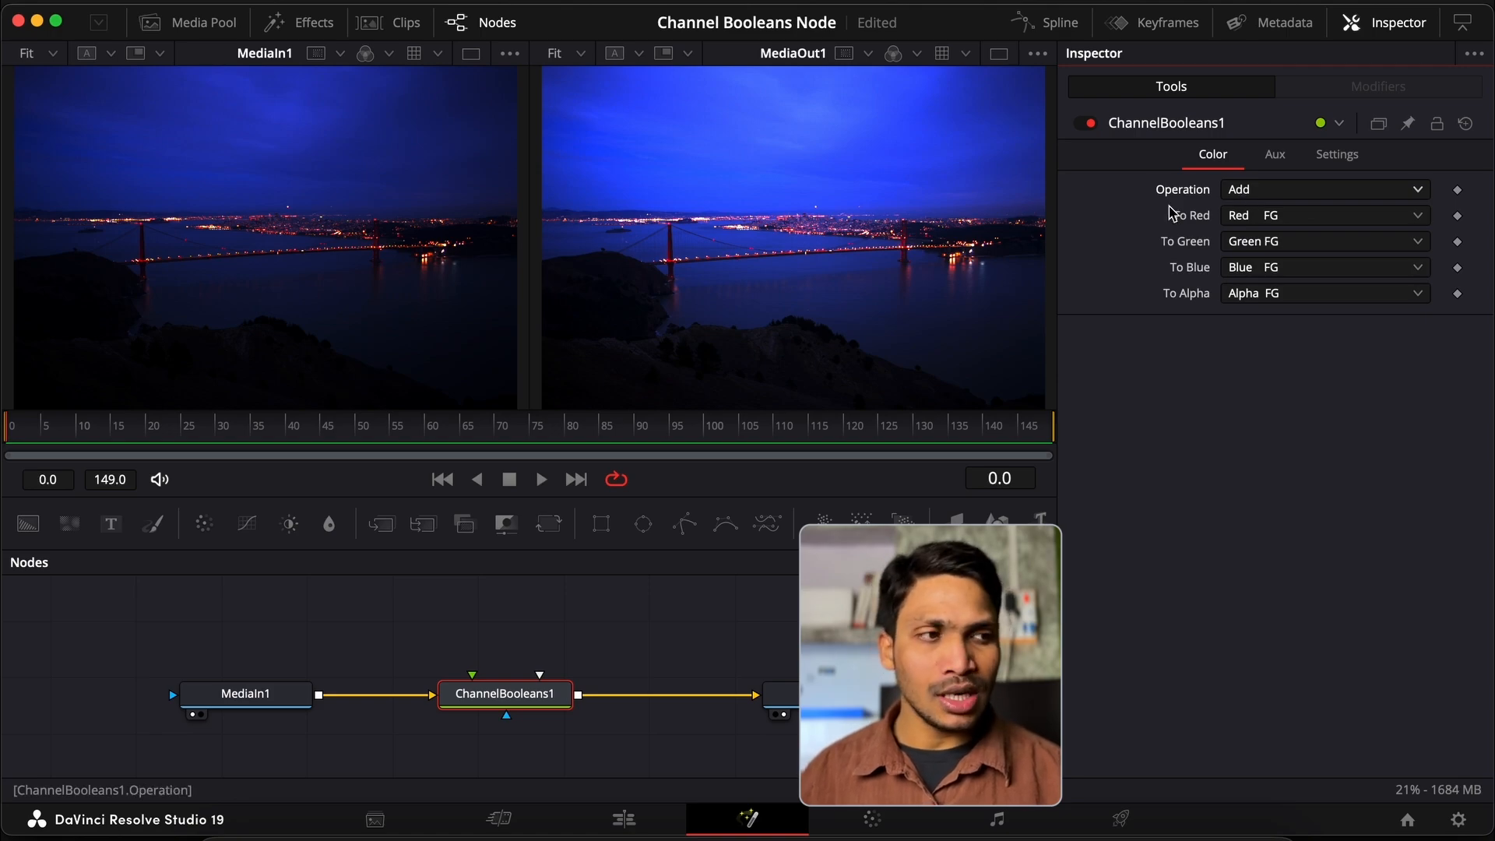
pyautogui.click(285, 693)
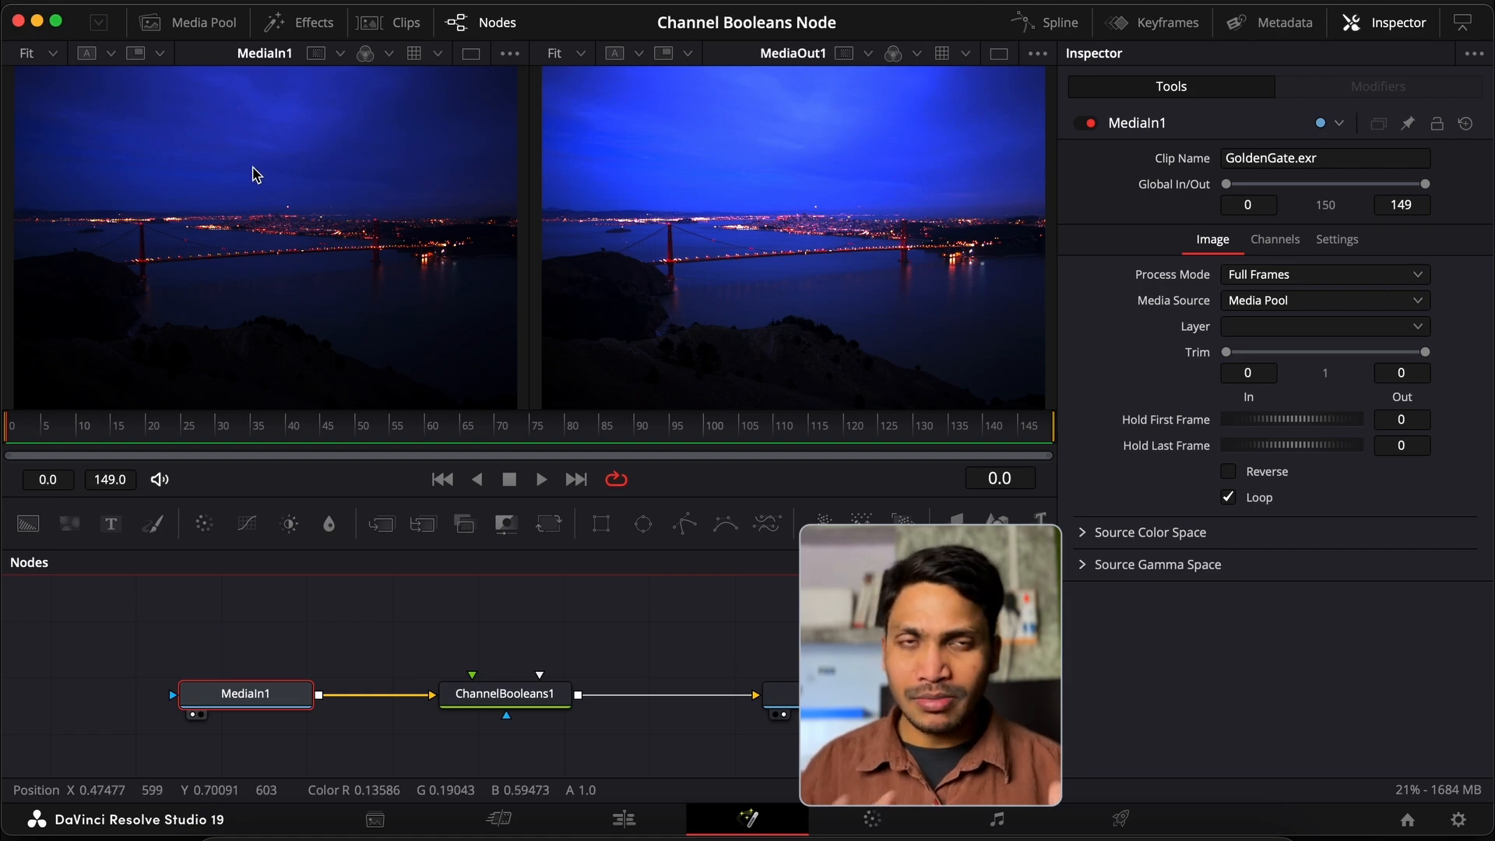
# Step: Add an unconnected White Balance node above the connection between MediaIn1 and ChannelBooleans1
pyautogui.click(379, 645)
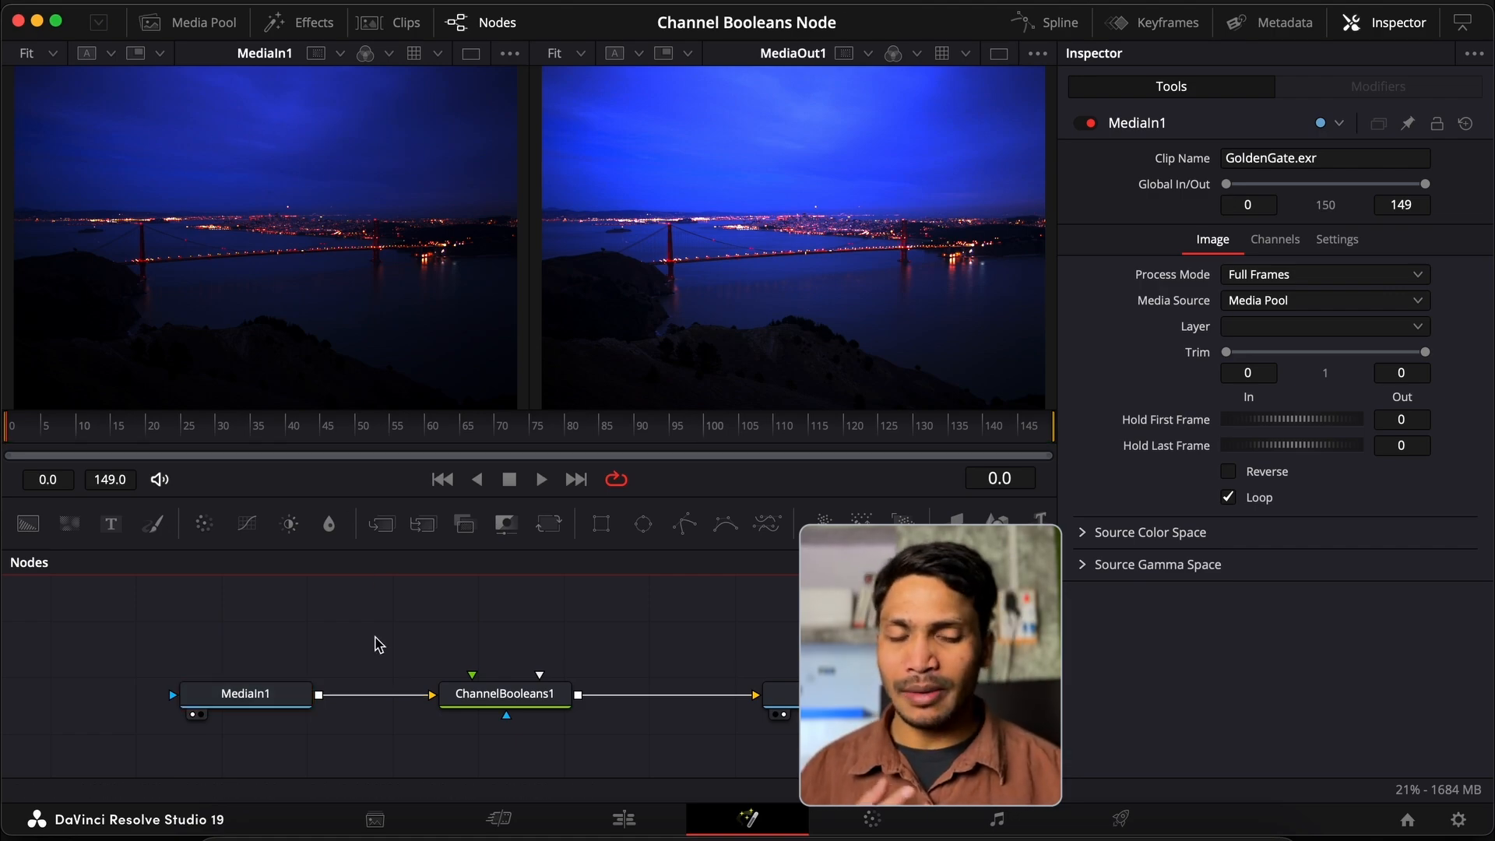
pyautogui.hotkey('shift', 'space')
pyautogui.write('whi')
pyautogui.press('Return')
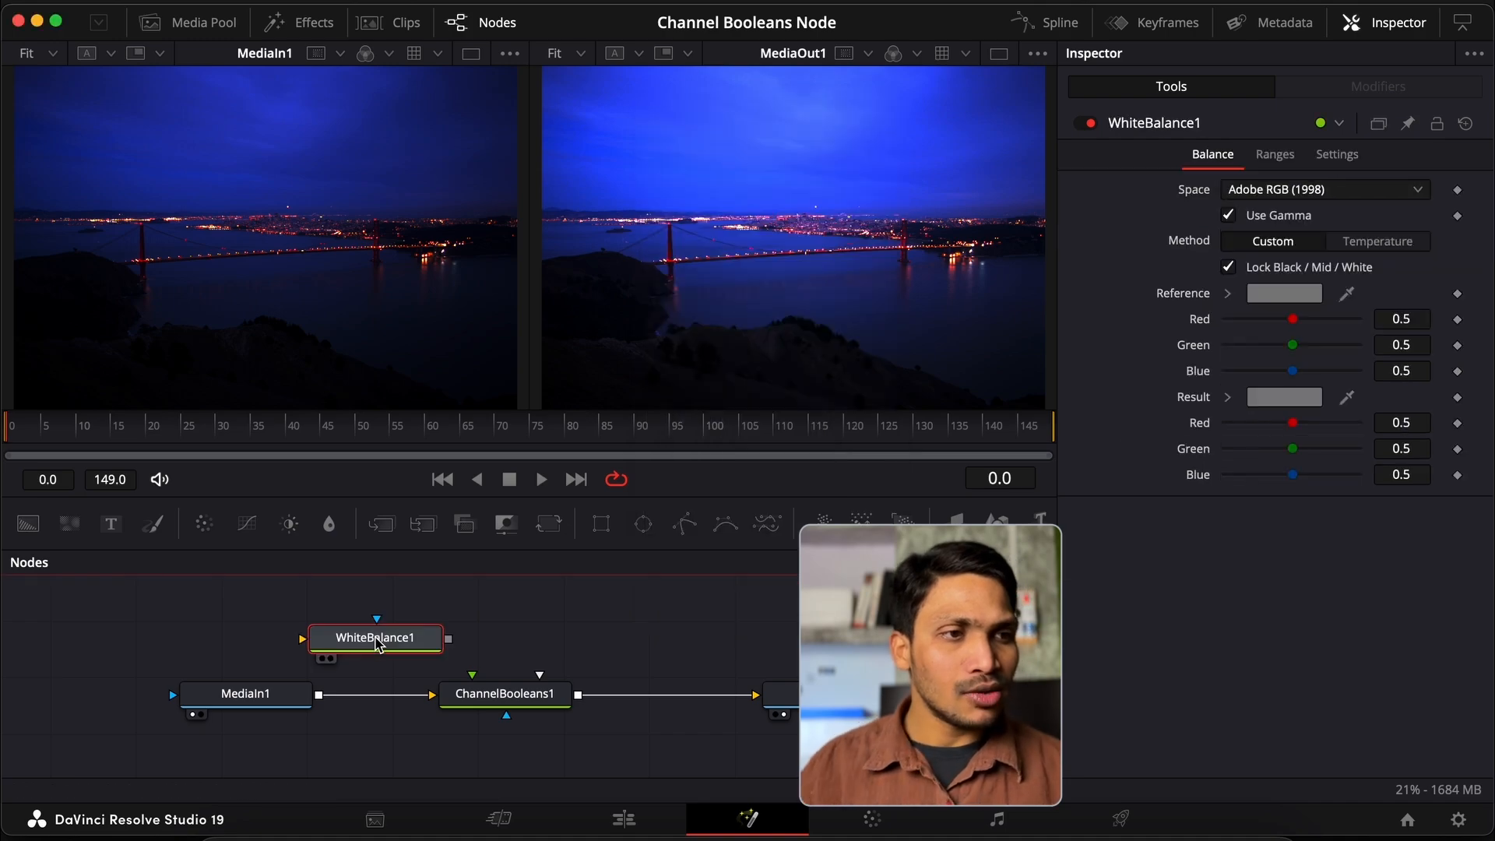
pyautogui.click(453, 621)
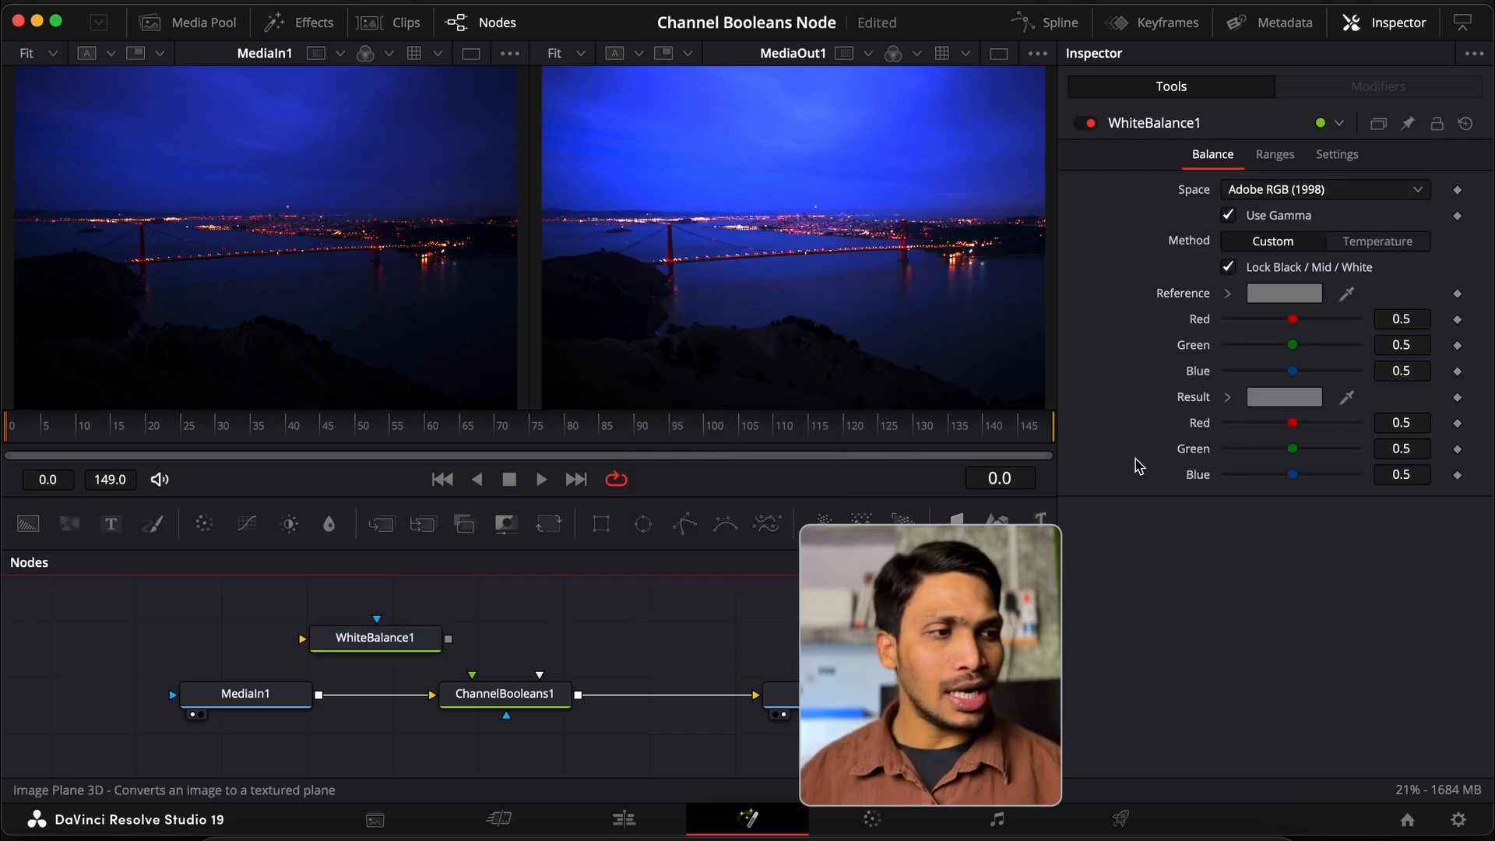
# Step: Sample the sky's colour values with the White Balance Reference picker, in the MediaIn1 viewer and in the MediaOut1 viewer
pyautogui.moveTo(1352, 300); pyautogui.dragTo(518, 64)
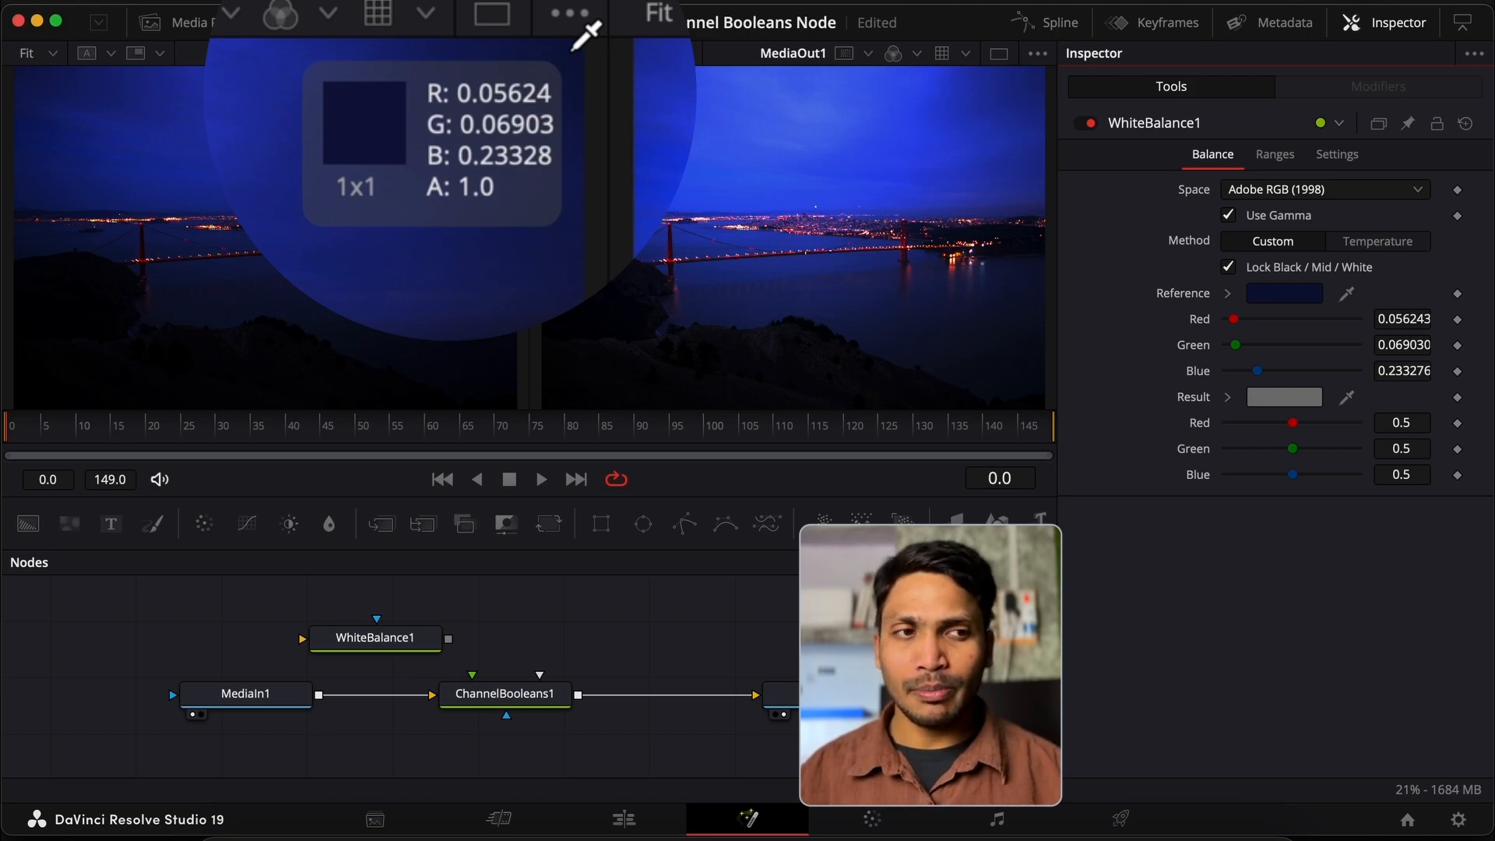
pyautogui.moveTo(577, 47); pyautogui.dragTo(1122, 29)
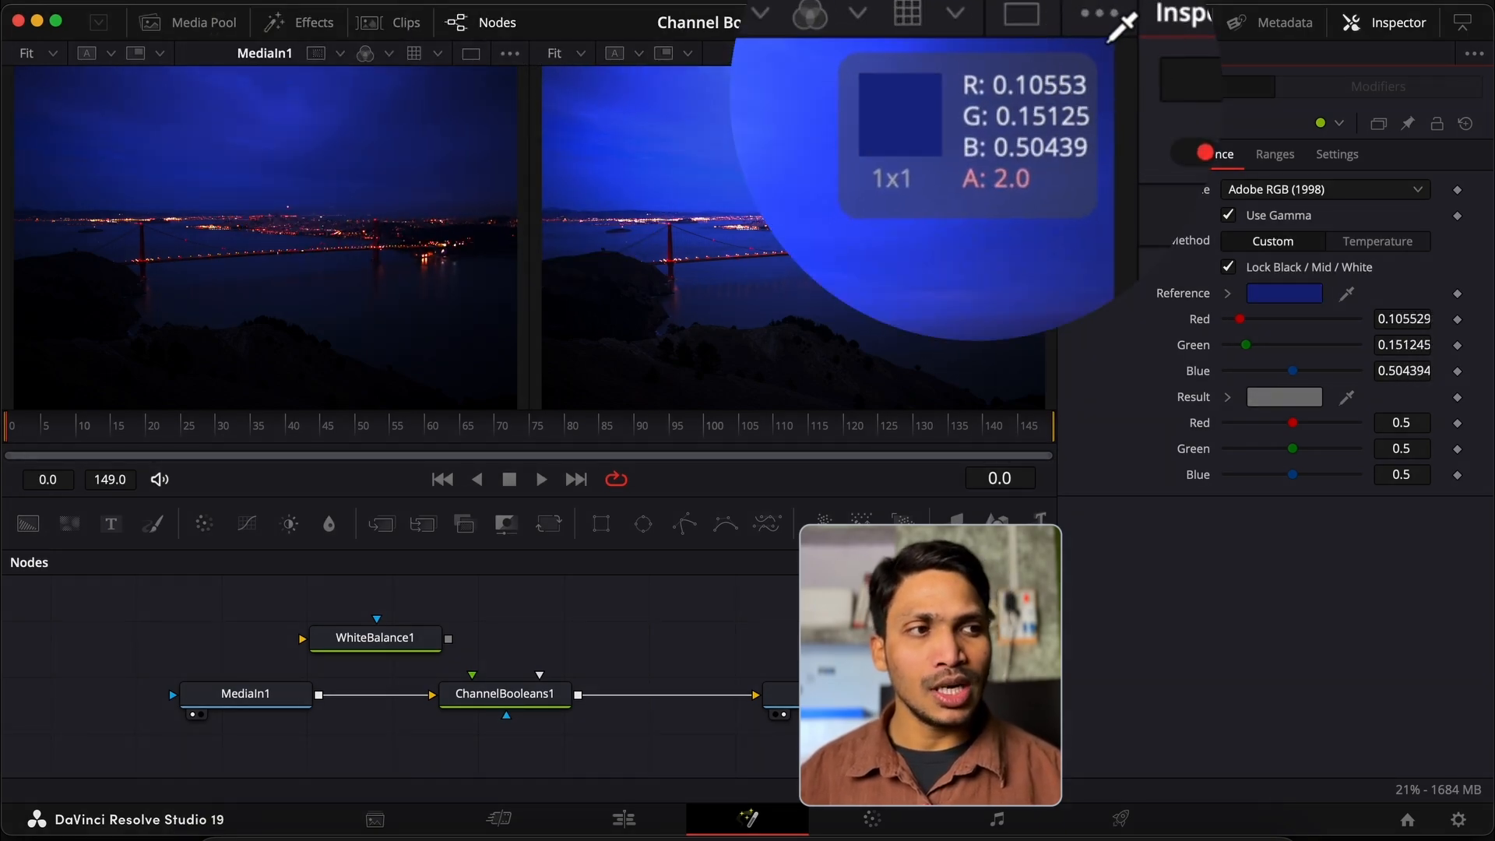
# Step: Finish sampling the MediaOut1 sky colour and set the ChannelBooleans1 operation to Subtract
pyautogui.click(1110, 42)
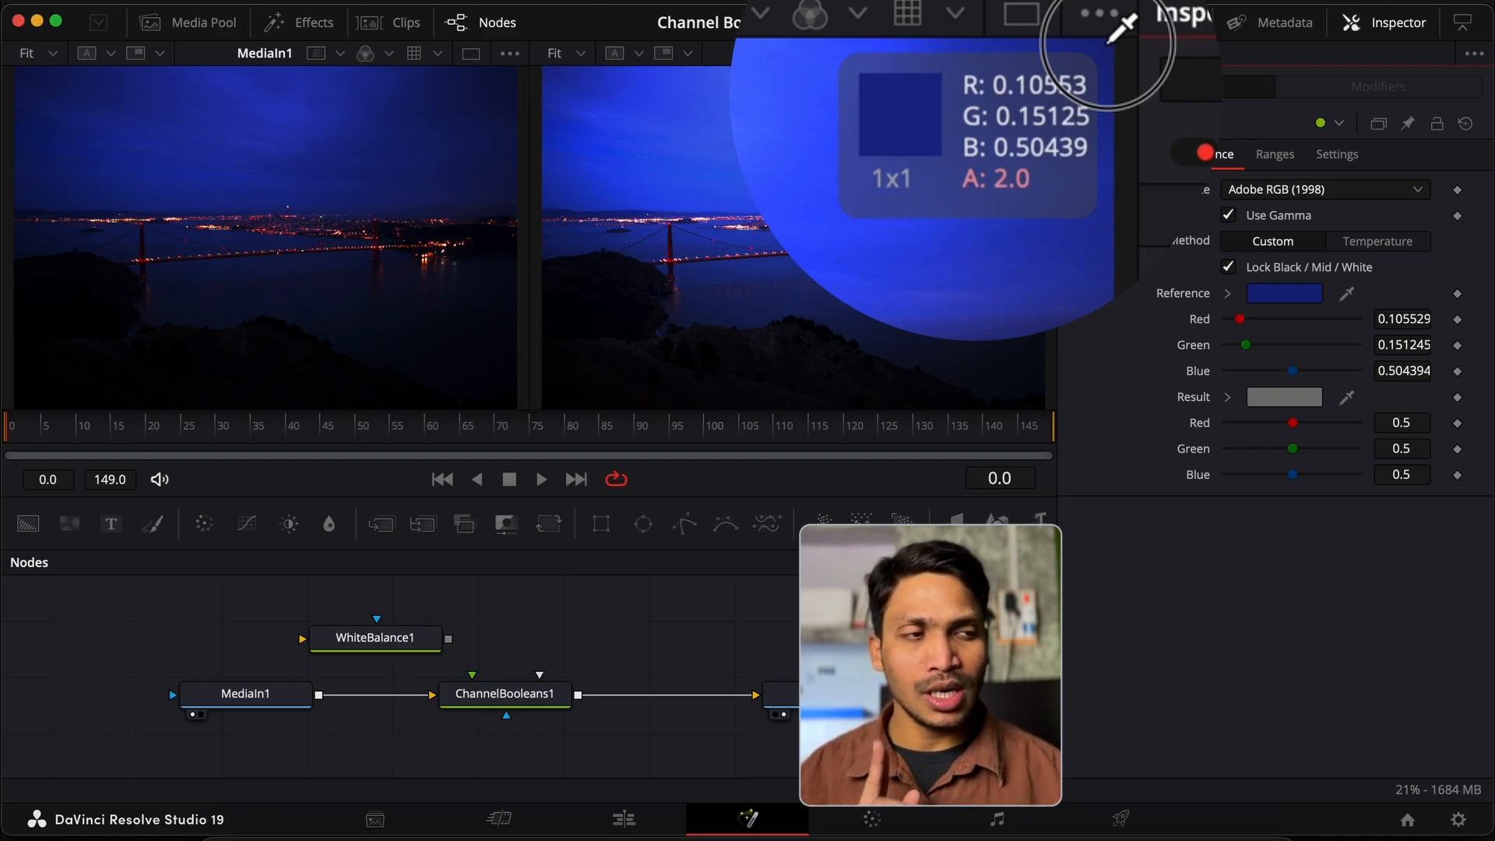
pyautogui.moveTo(1110, 42); pyautogui.dragTo(694, 600)
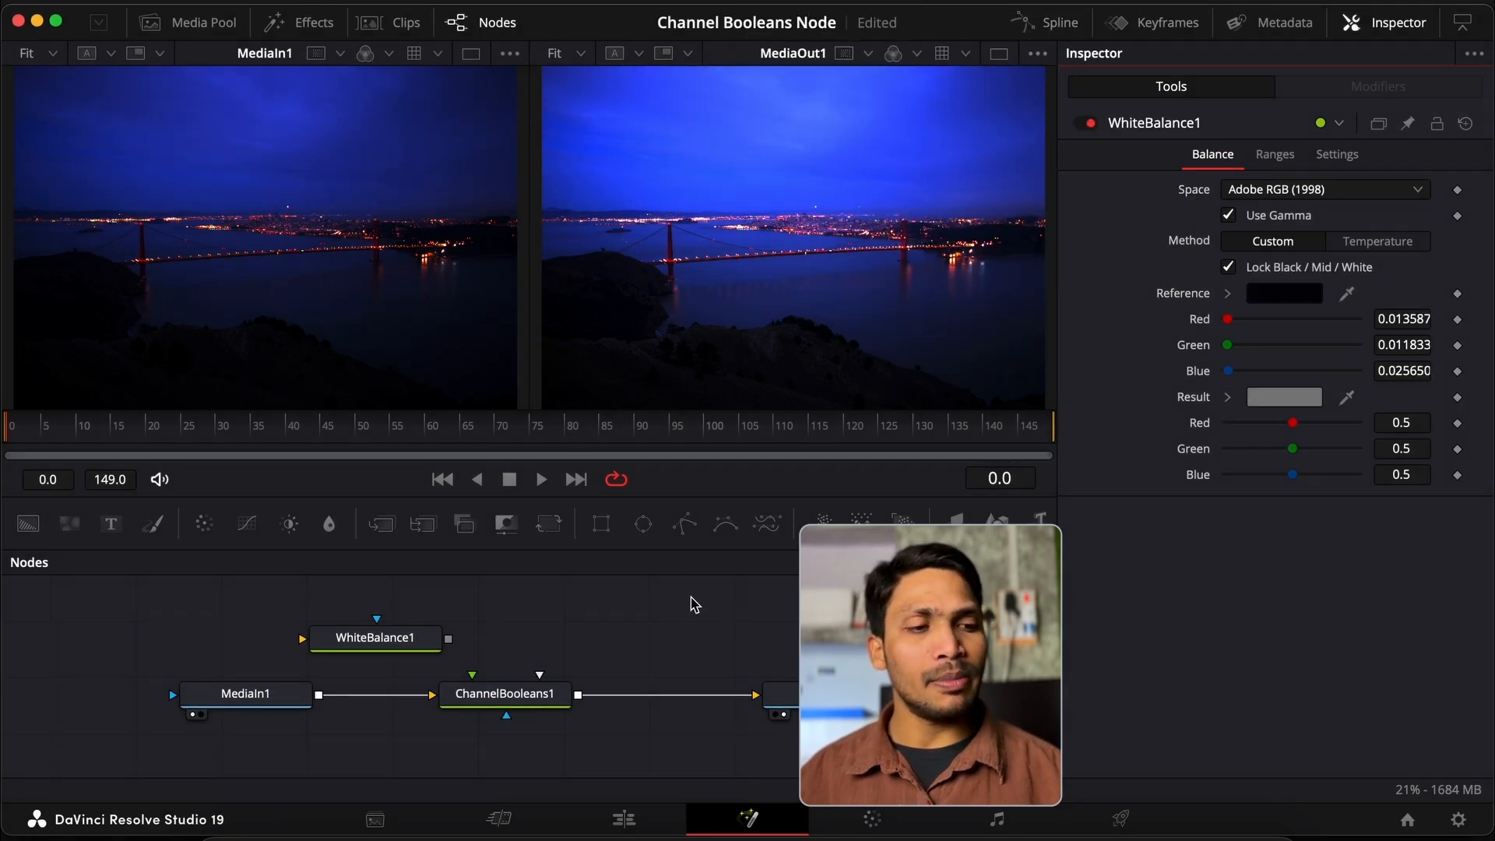
pyautogui.click(525, 697)
pyautogui.click(1267, 194)
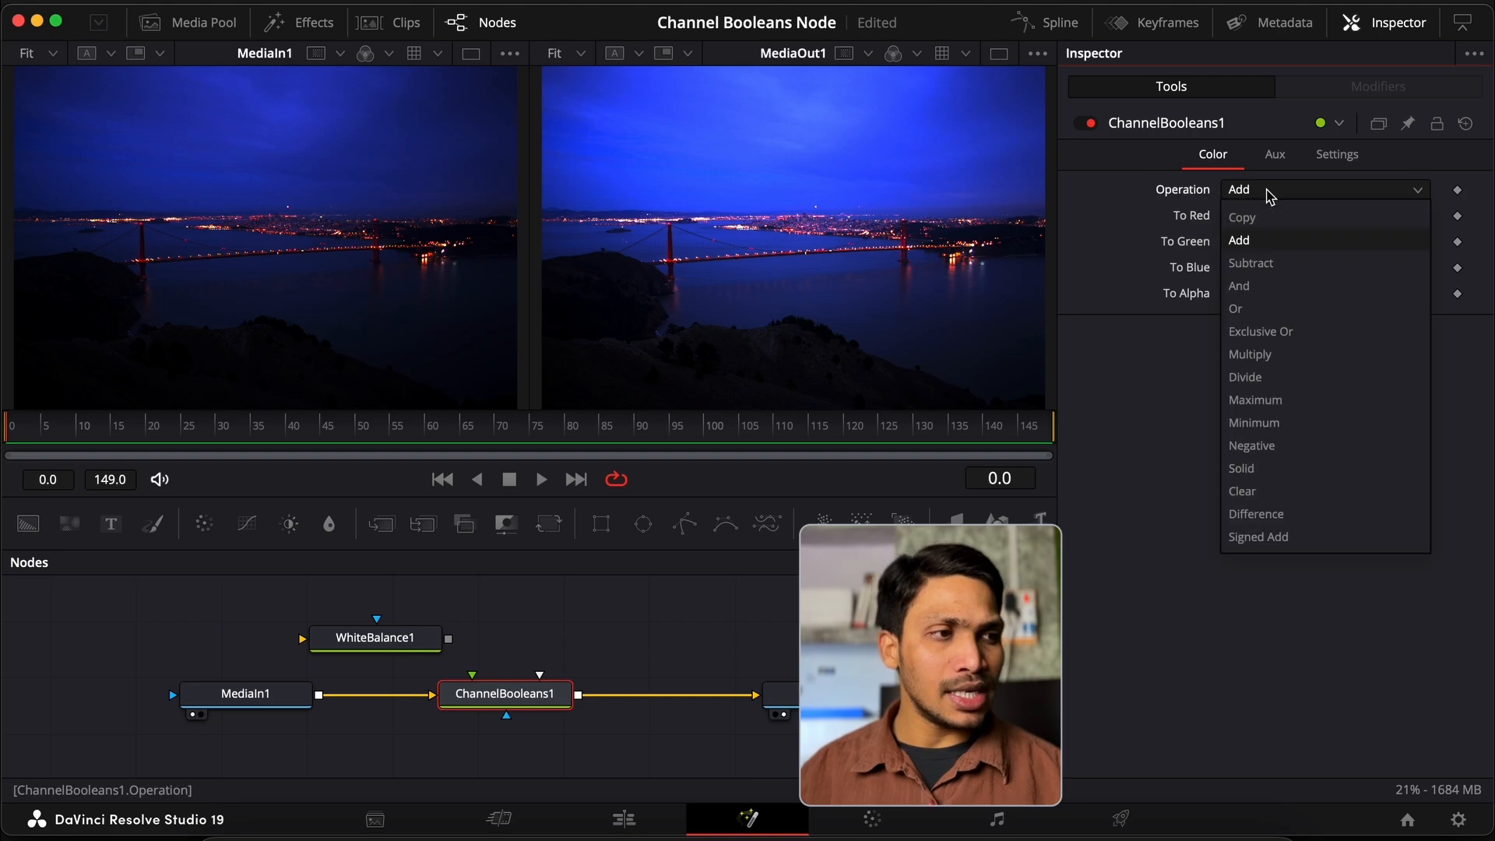
pyautogui.click(1282, 265)
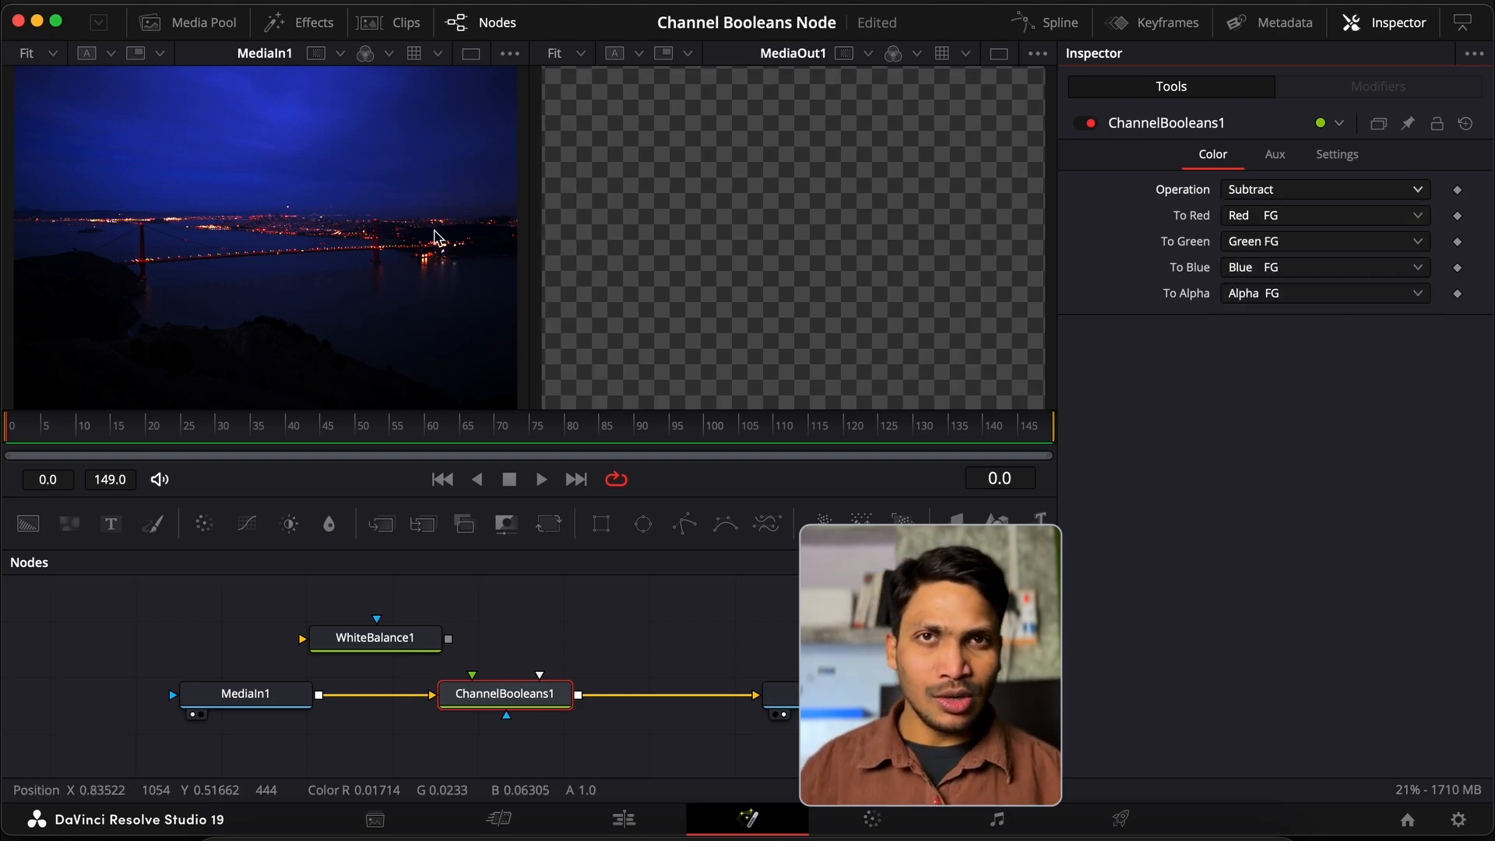
# Step: Sample the image colours with the White Balance Reference picker and set To Alpha on ChannelBooleans1 to Do Nothing
pyautogui.click(390, 640)
pyautogui.moveTo(1347, 293); pyautogui.dragTo(728, 640)
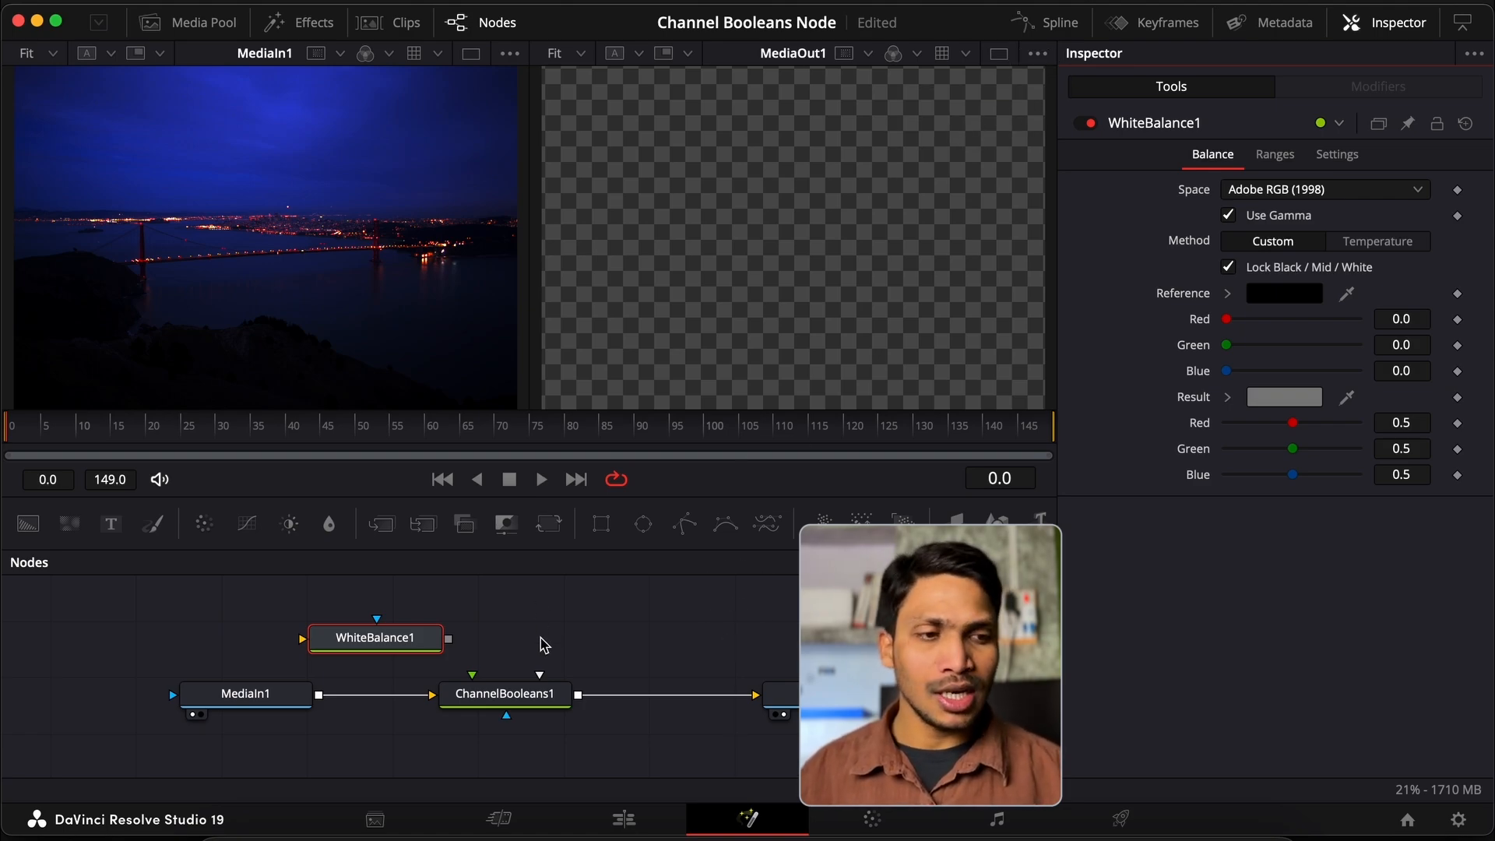
pyautogui.click(530, 693)
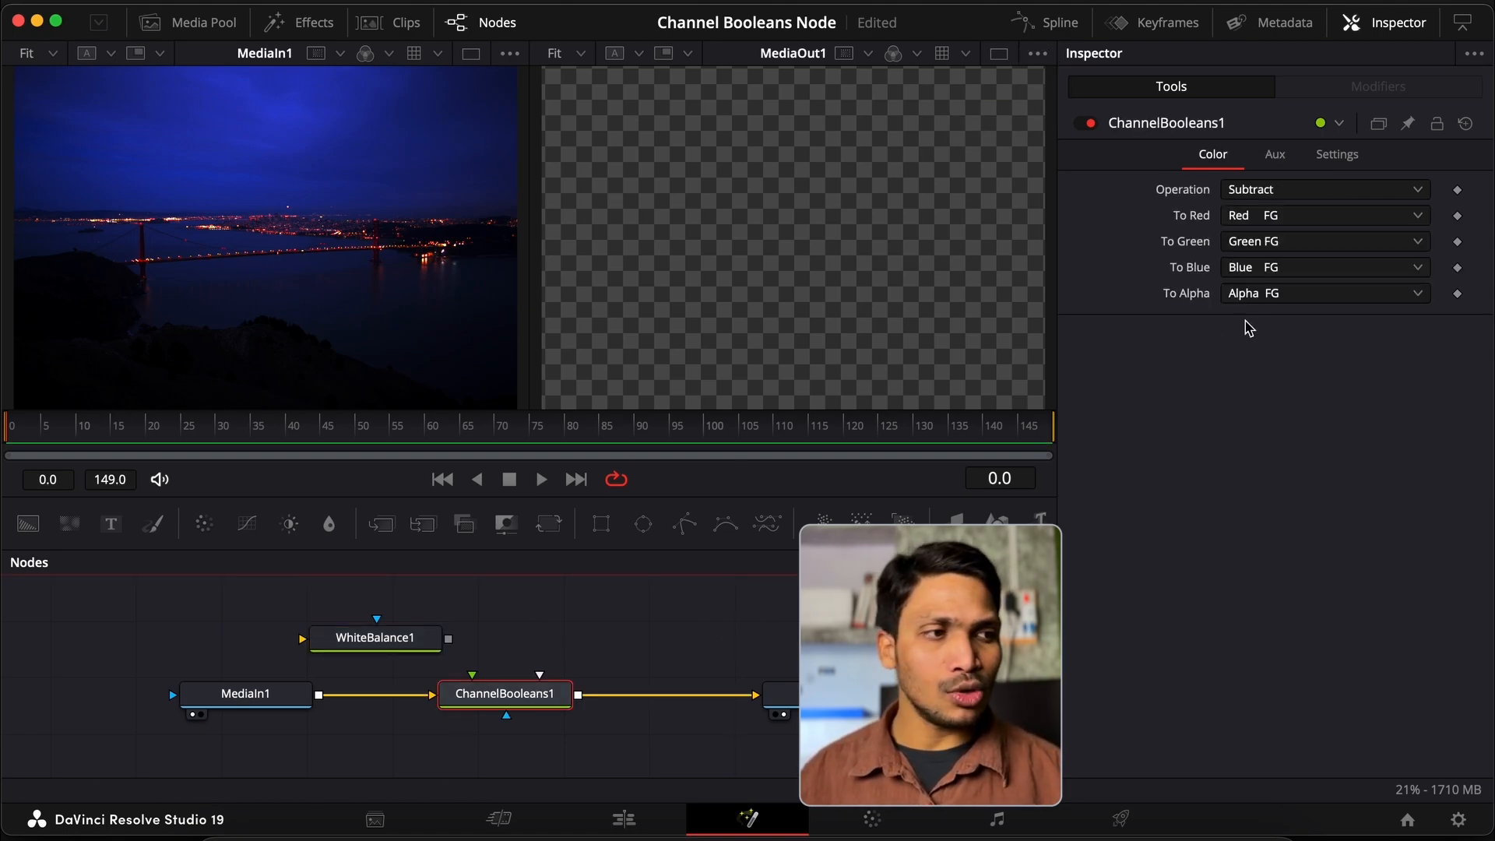
pyautogui.click(1269, 300)
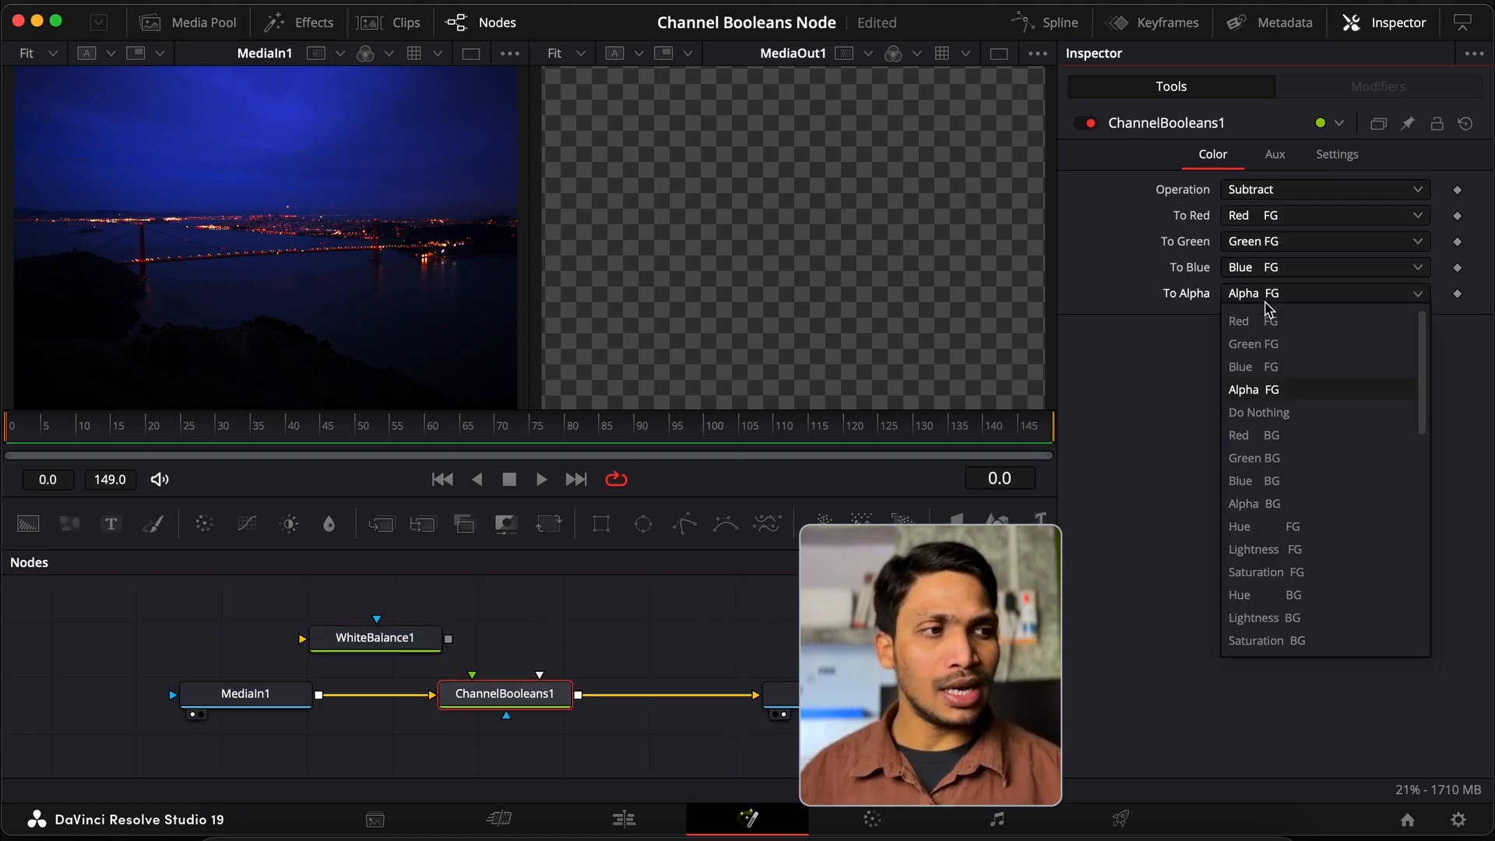
pyautogui.click(1277, 413)
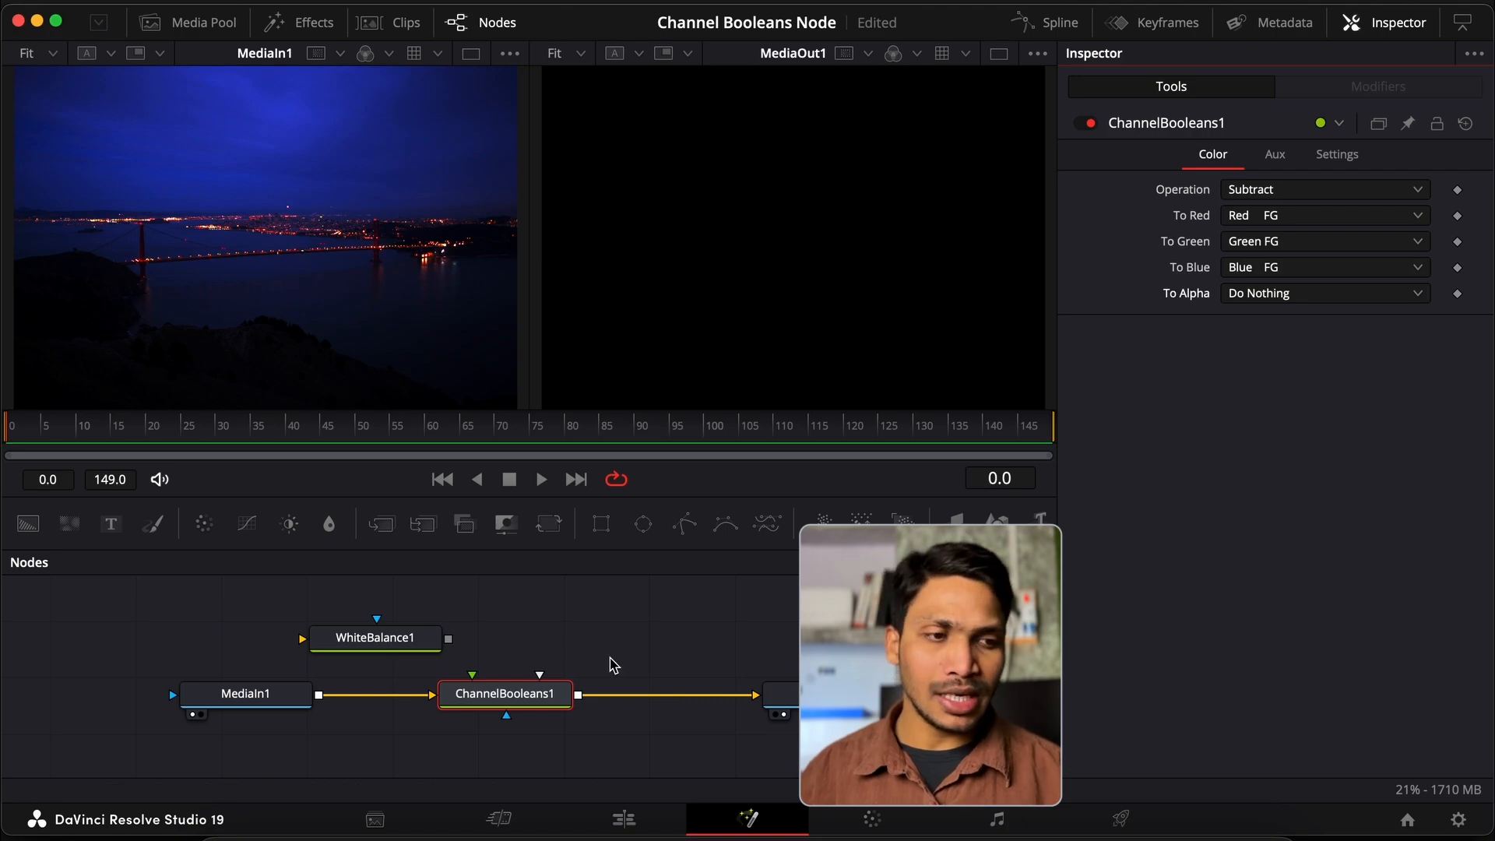
# Step: Set the Channel Booleans operation to Multiply and sample the sky's colour values with the White Balance Reference picker
pyautogui.click(1302, 187)
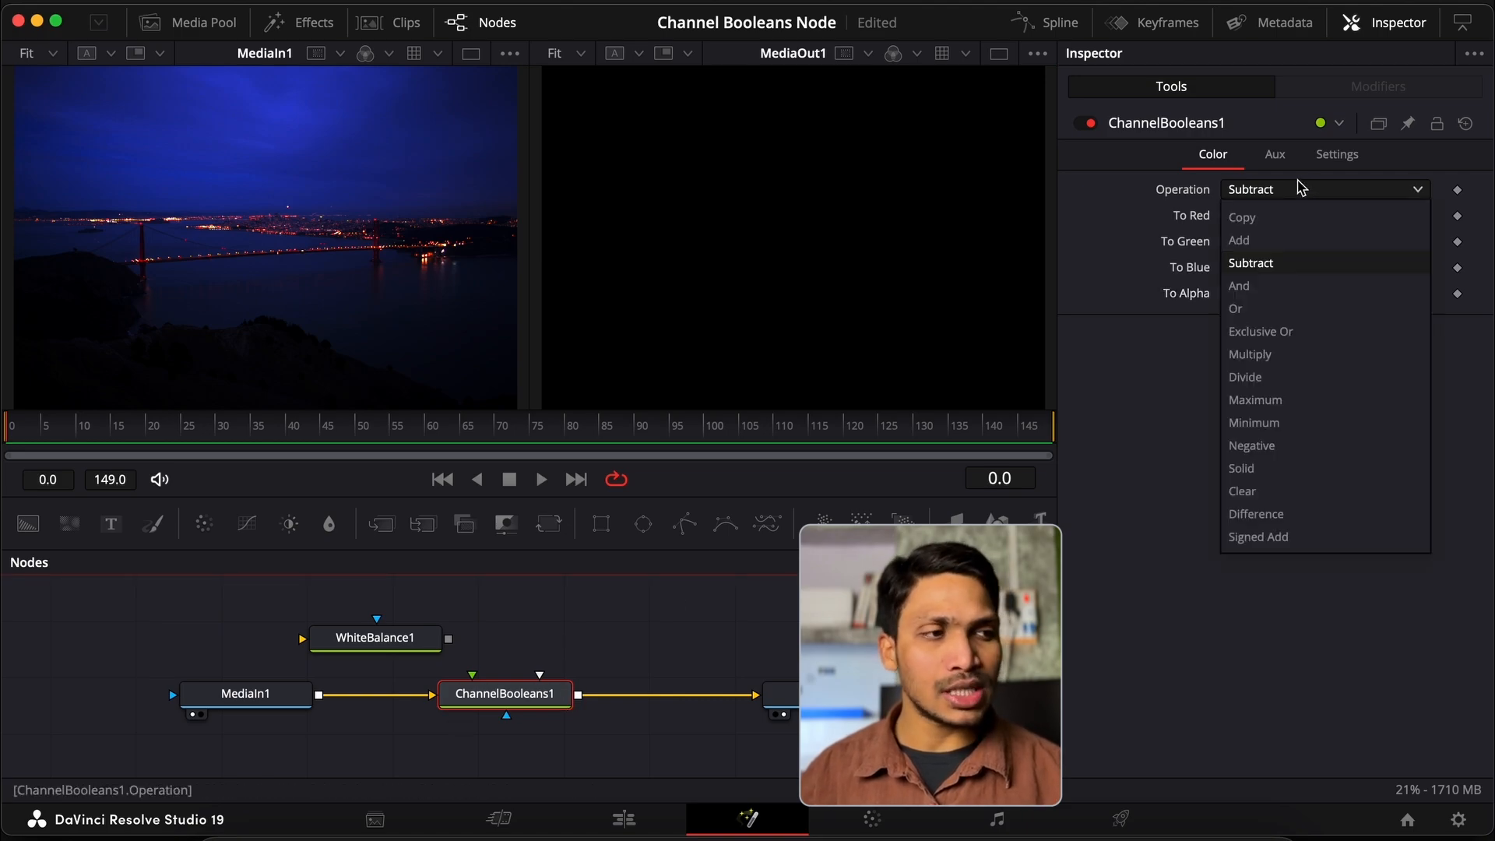
pyautogui.click(1287, 356)
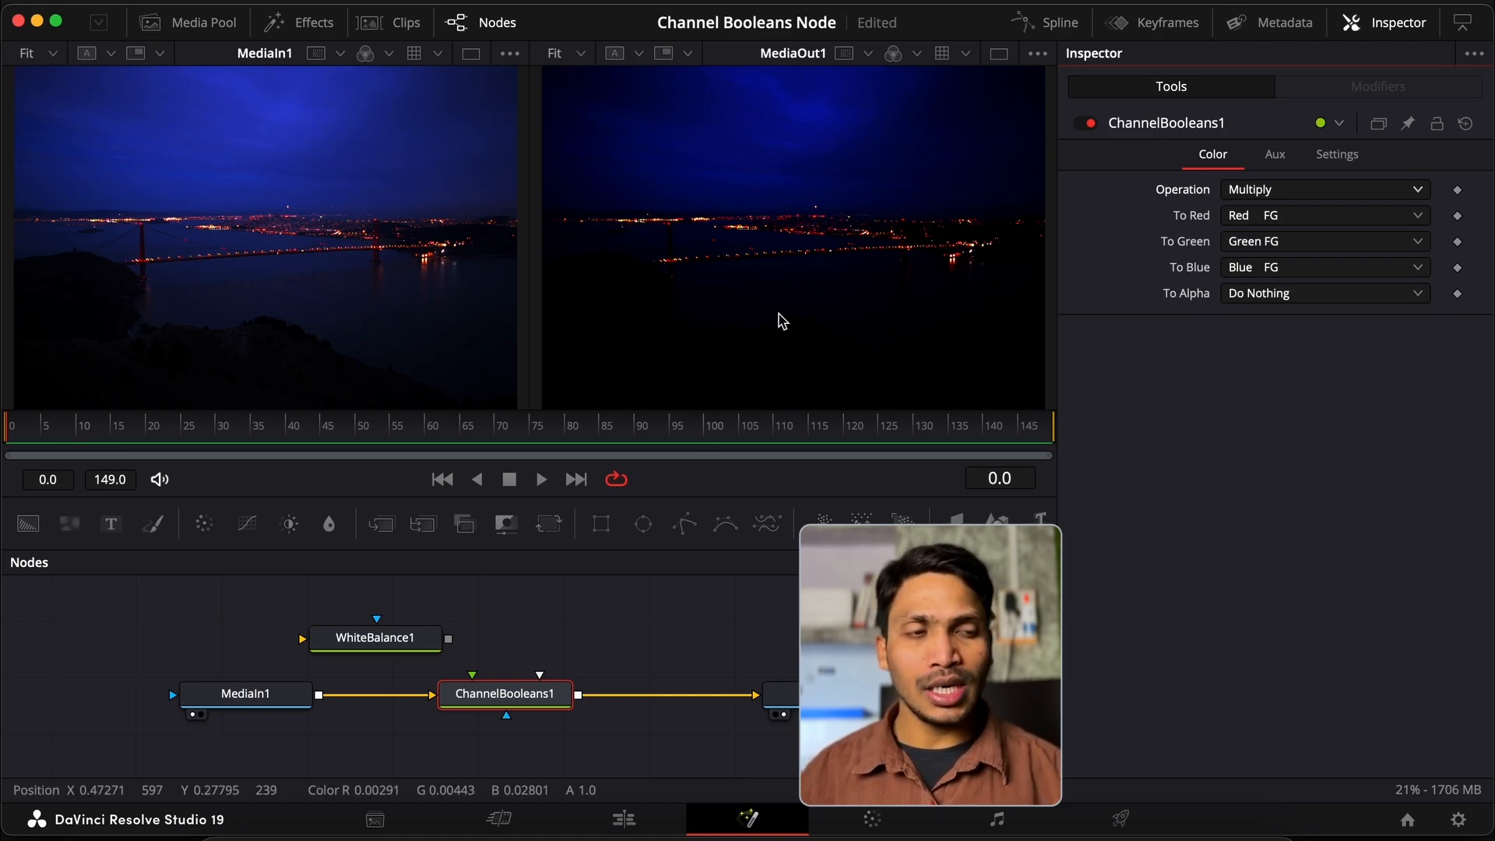
pyautogui.click(374, 637)
pyautogui.moveTo(1347, 293); pyautogui.dragTo(515, 72)
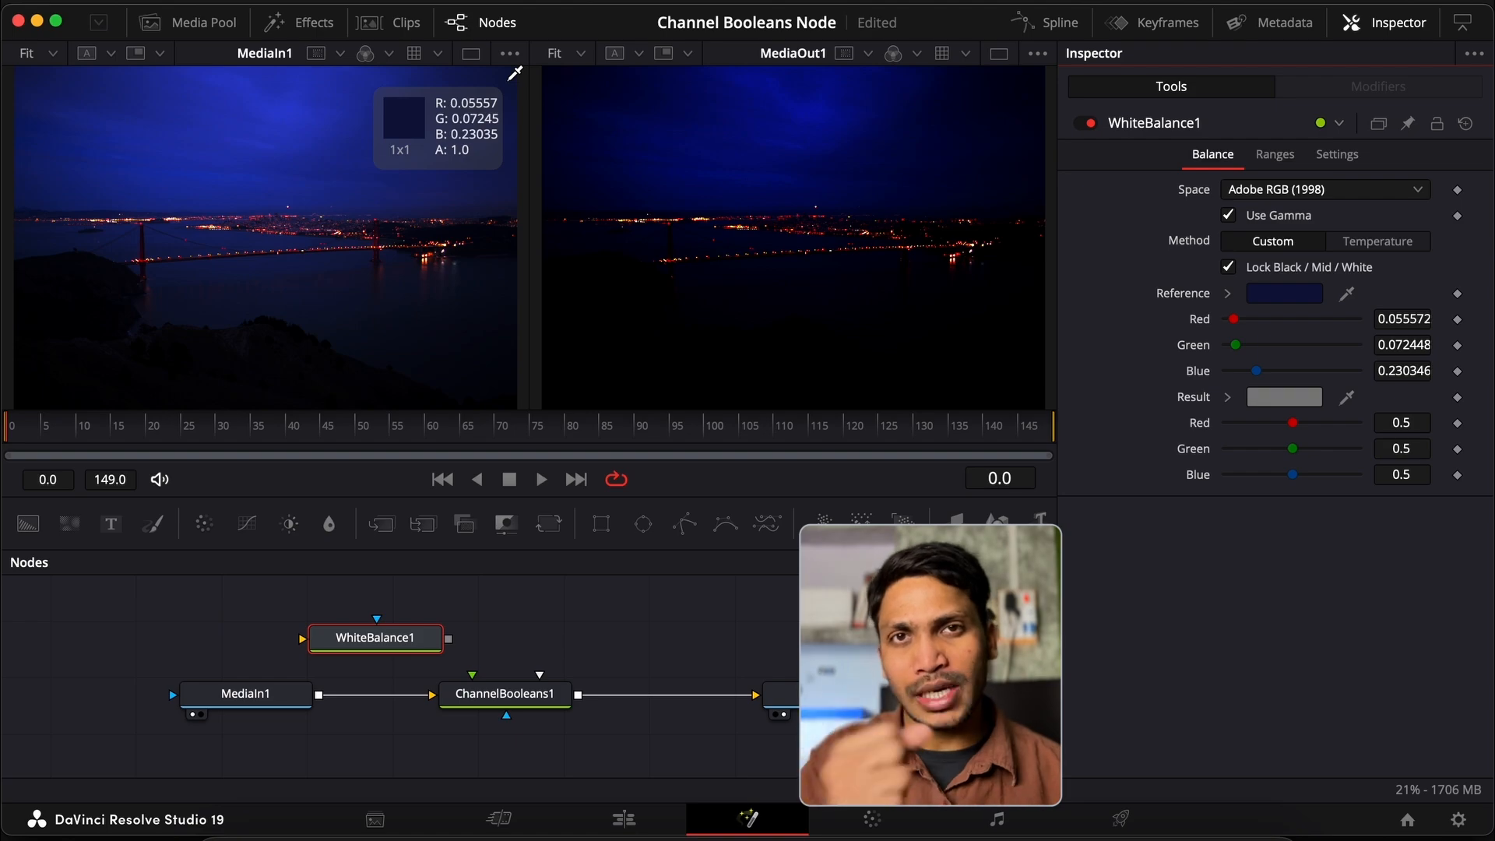
pyautogui.moveTo(515, 73); pyautogui.dragTo(644, 644)
# Step: Preview the Divide operation on ChannelBooleans1 and switch the operation to Negative
pyautogui.click(545, 693)
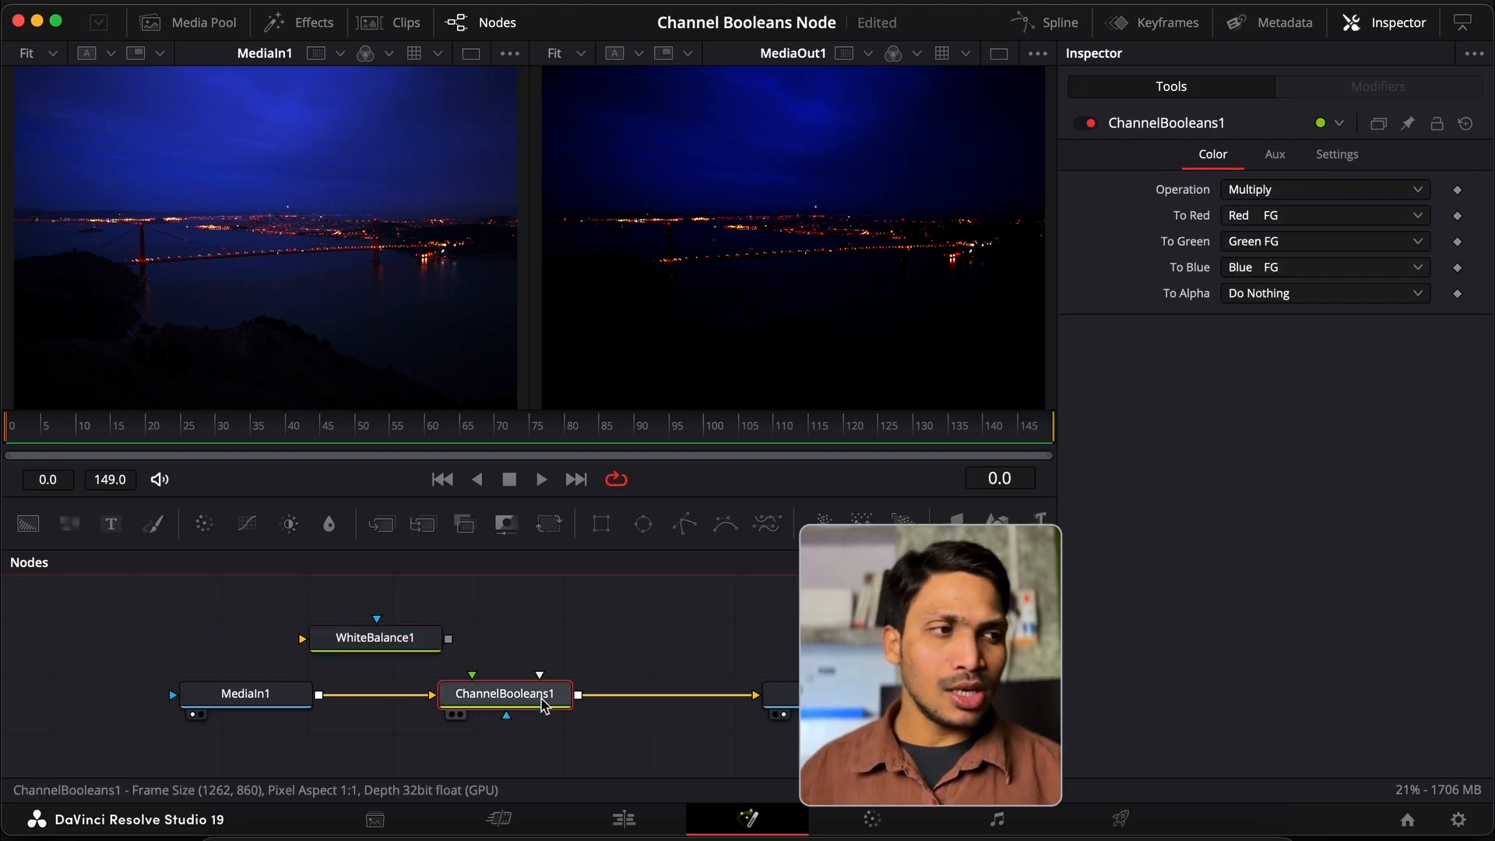
pyautogui.click(1268, 192)
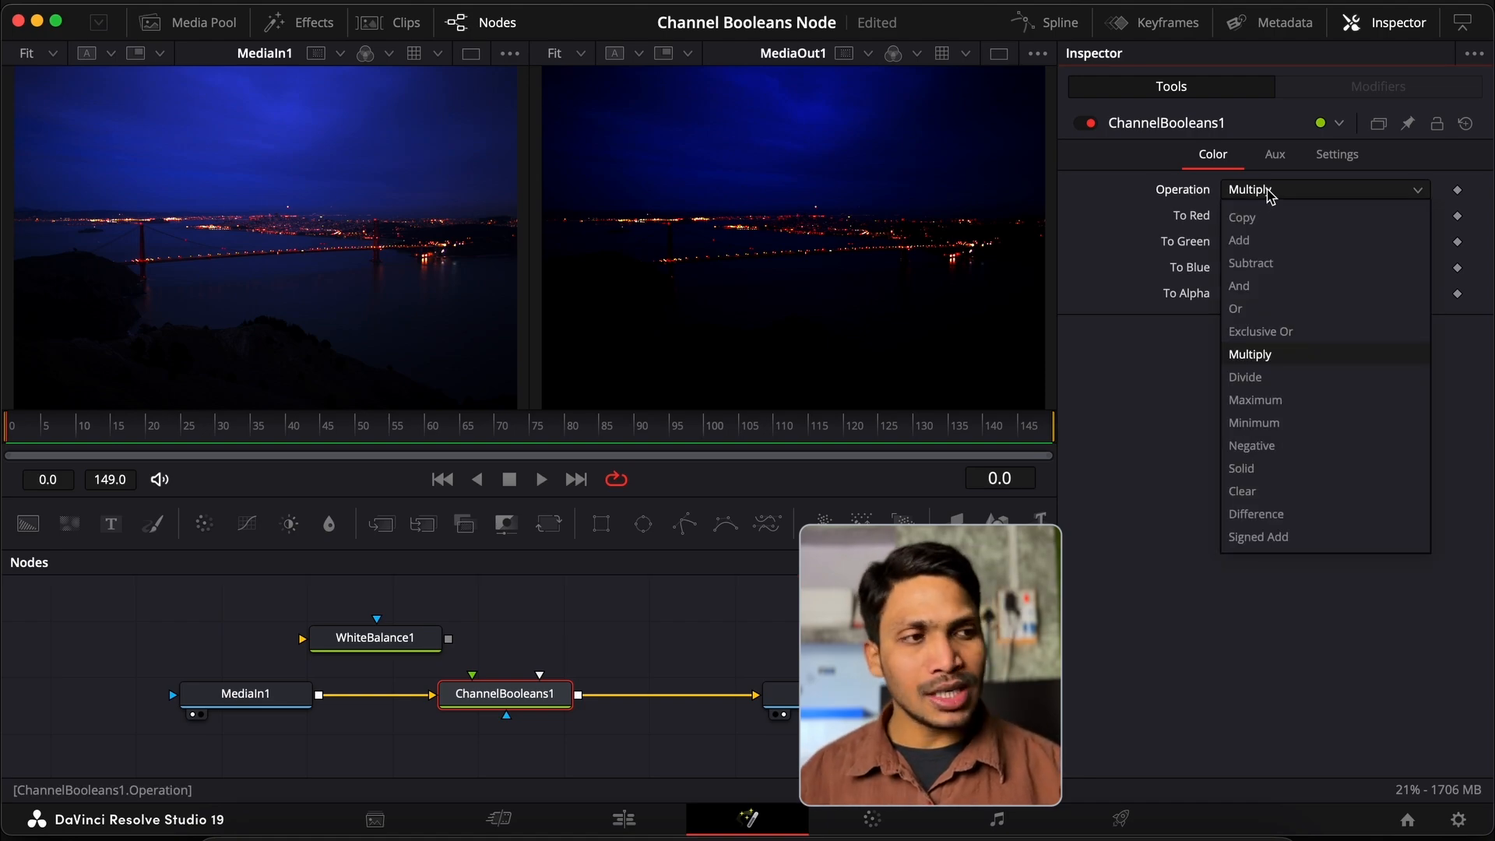
pyautogui.click(1281, 378)
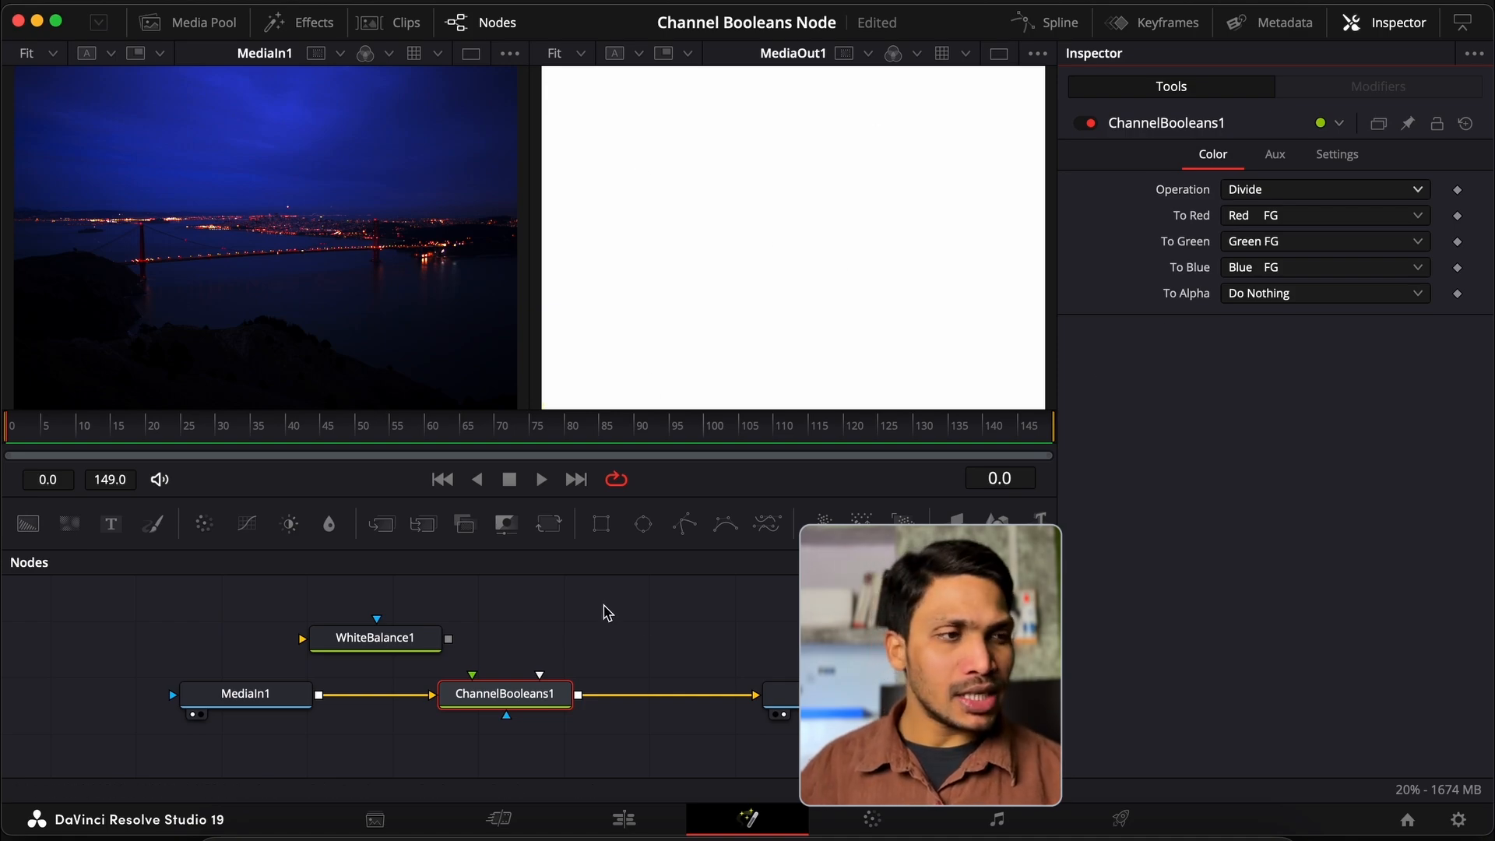
pyautogui.click(1289, 191)
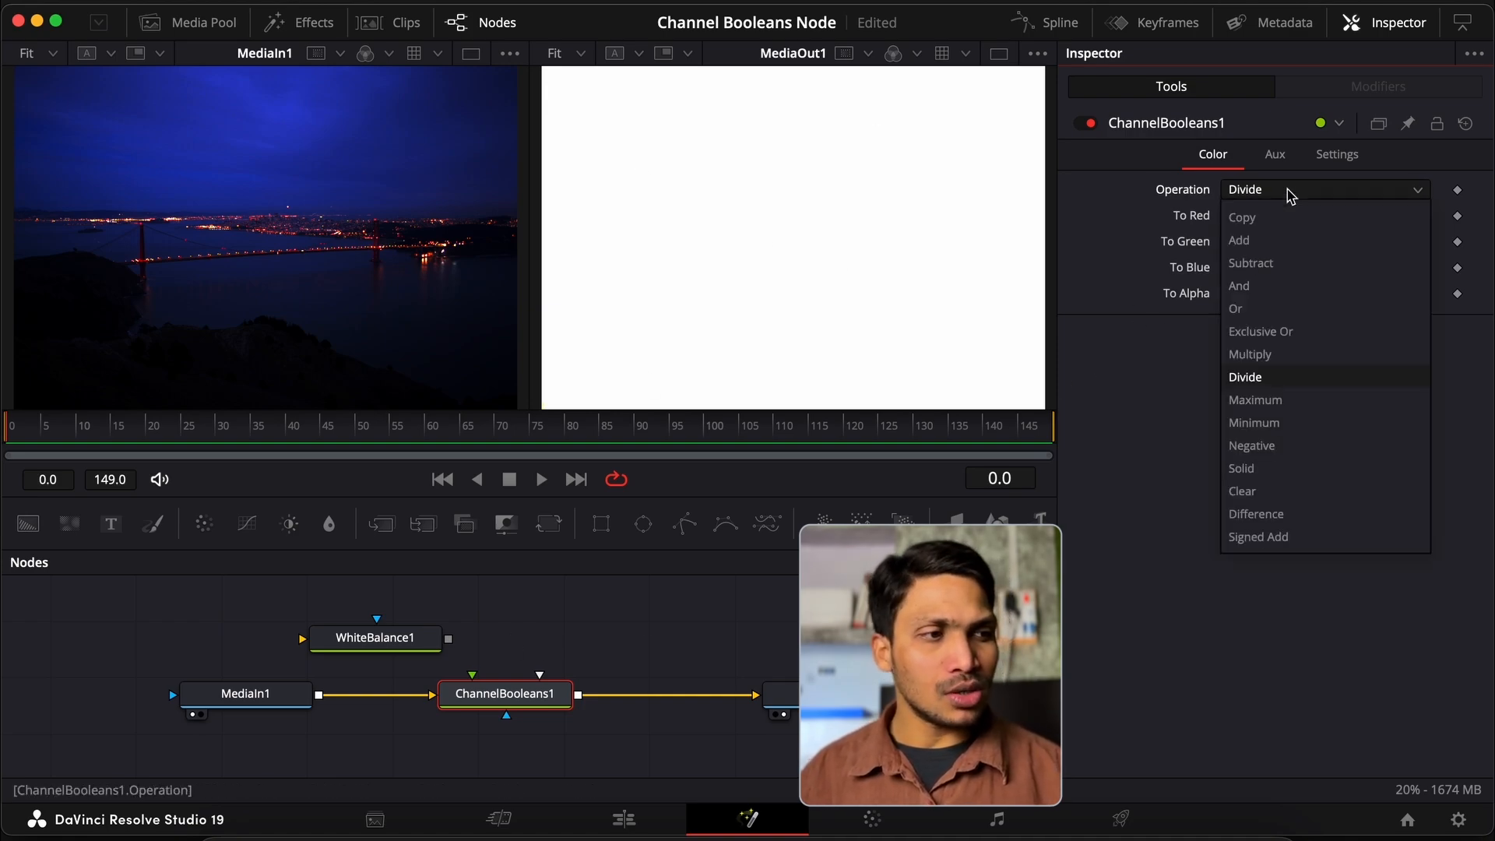
pyautogui.click(1289, 447)
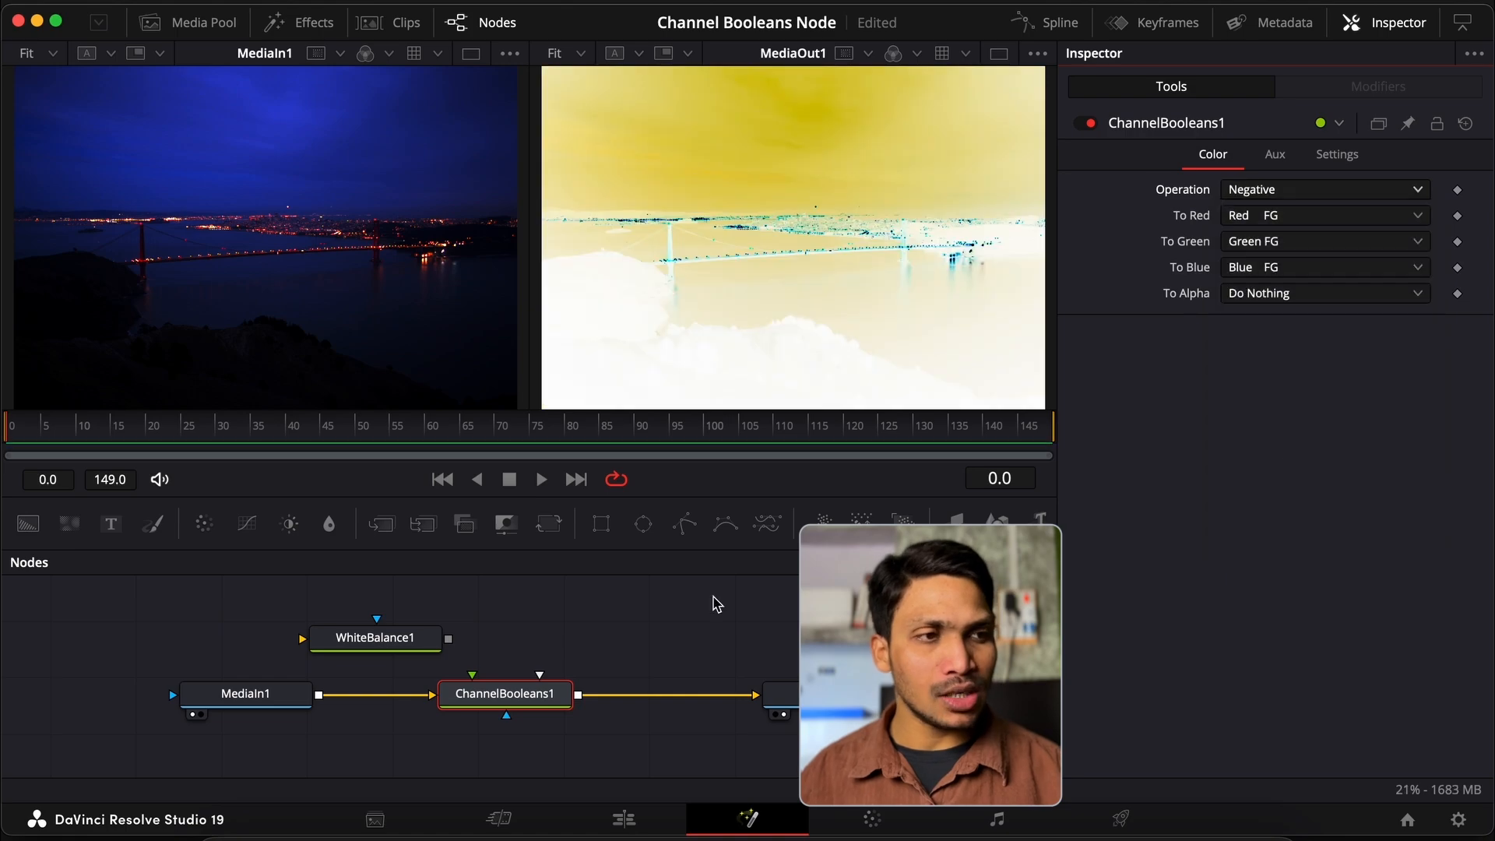
# Step: Compare the sky's colour values in the negative result and in MediaIn1 with the White Balance Reference picker
pyautogui.click(405, 643)
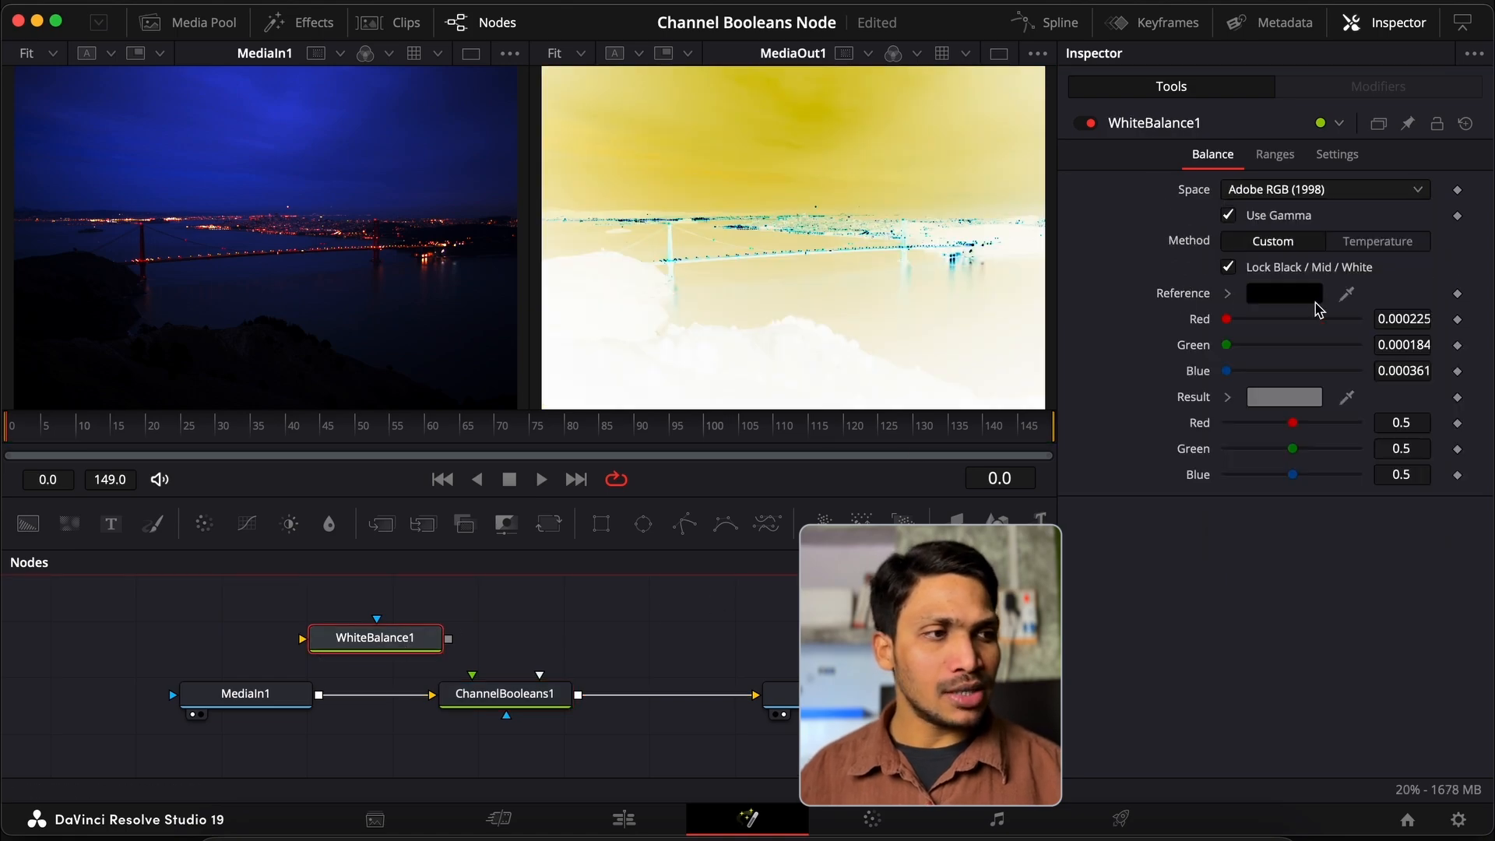
pyautogui.moveTo(1346, 293); pyautogui.dragTo(1011, 103)
pyautogui.moveTo(1347, 293); pyautogui.dragTo(516, 68)
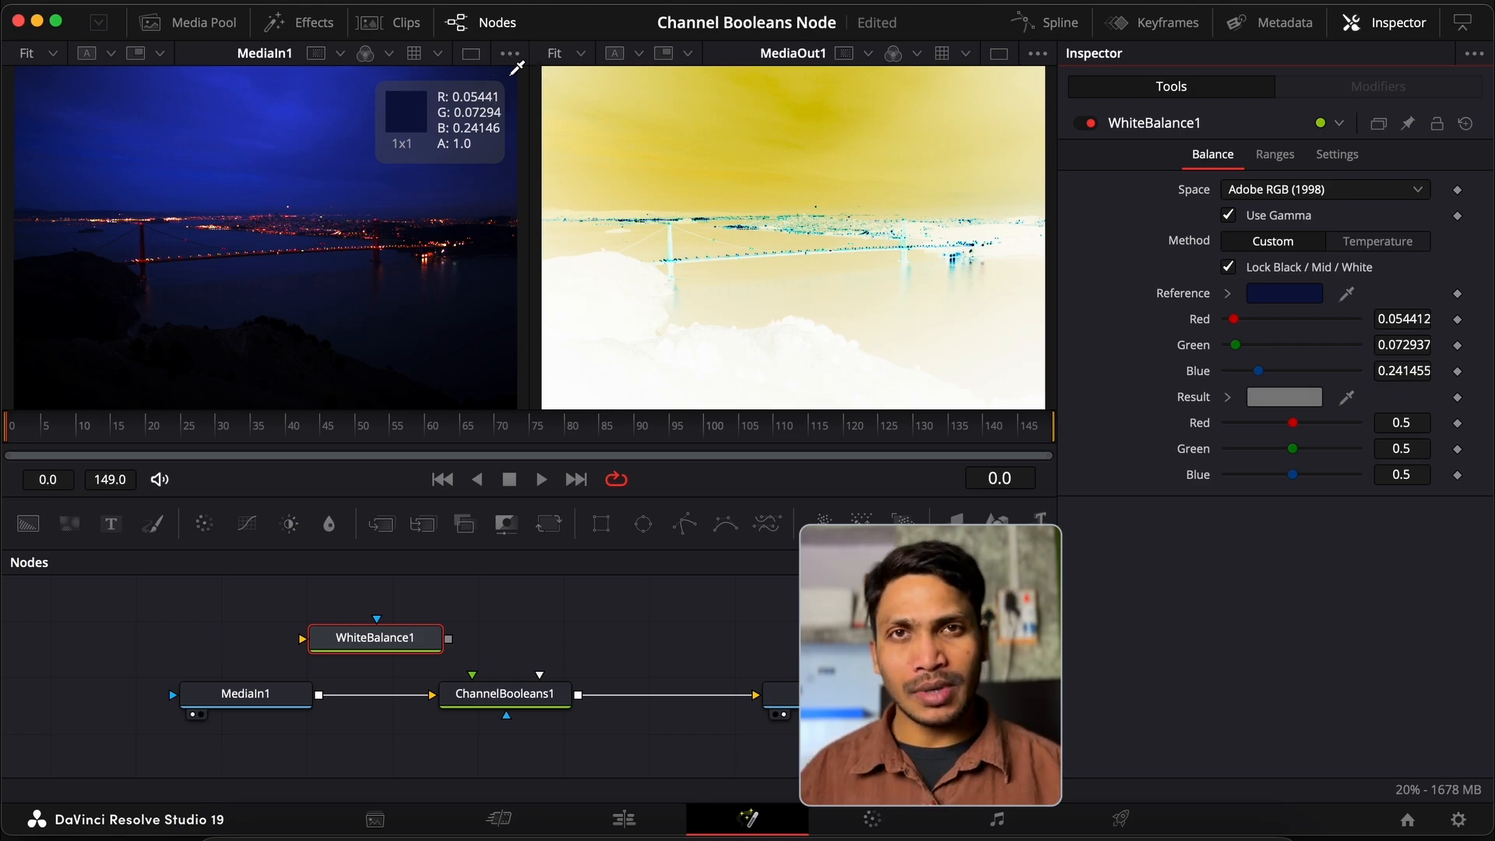
pyautogui.moveTo(515, 69); pyautogui.dragTo(1078, 352)
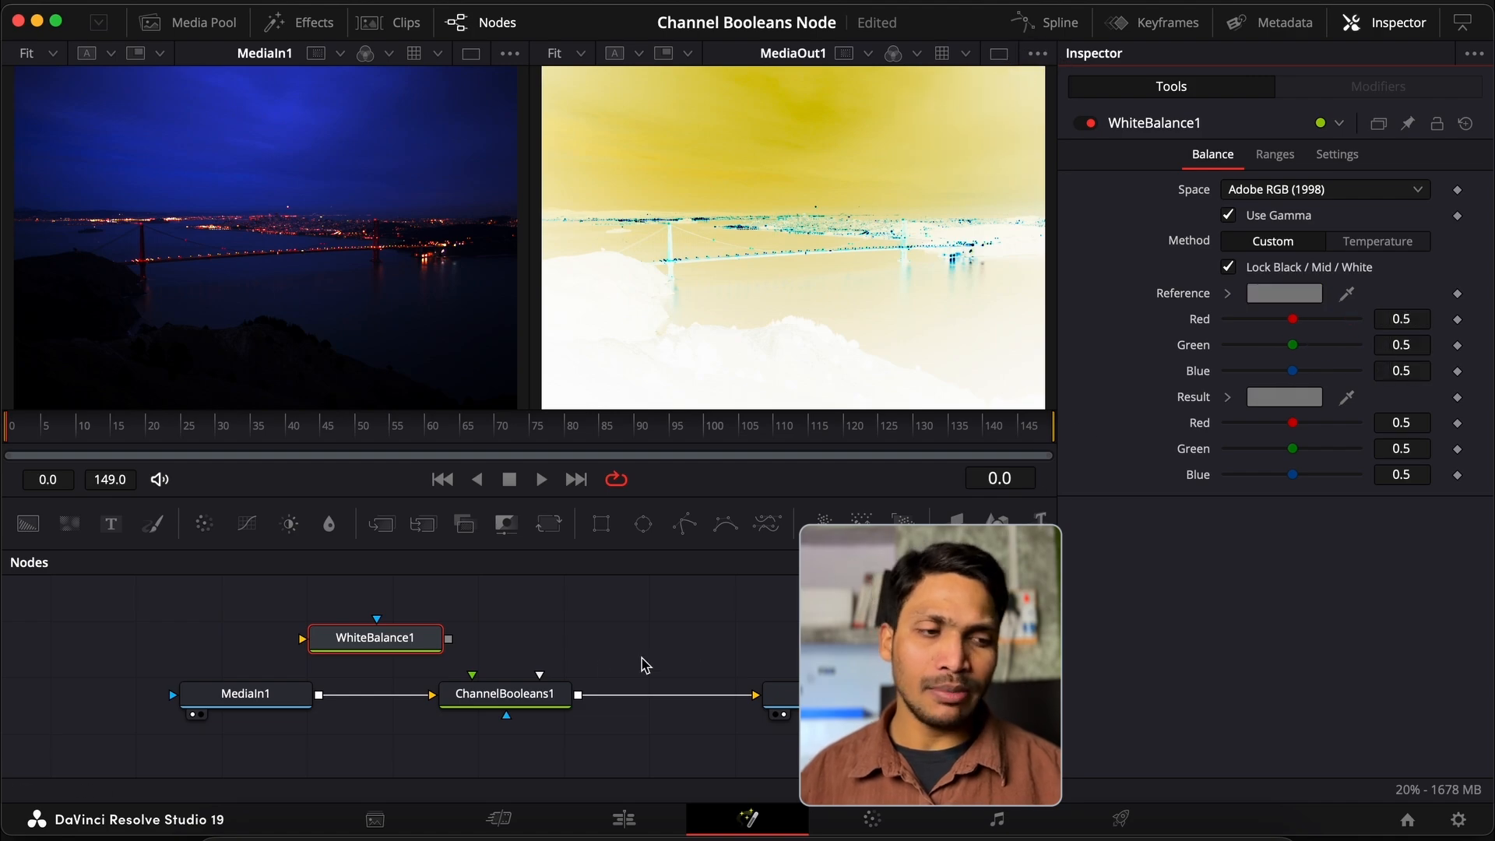
pyautogui.click(535, 703)
pyautogui.click(1291, 191)
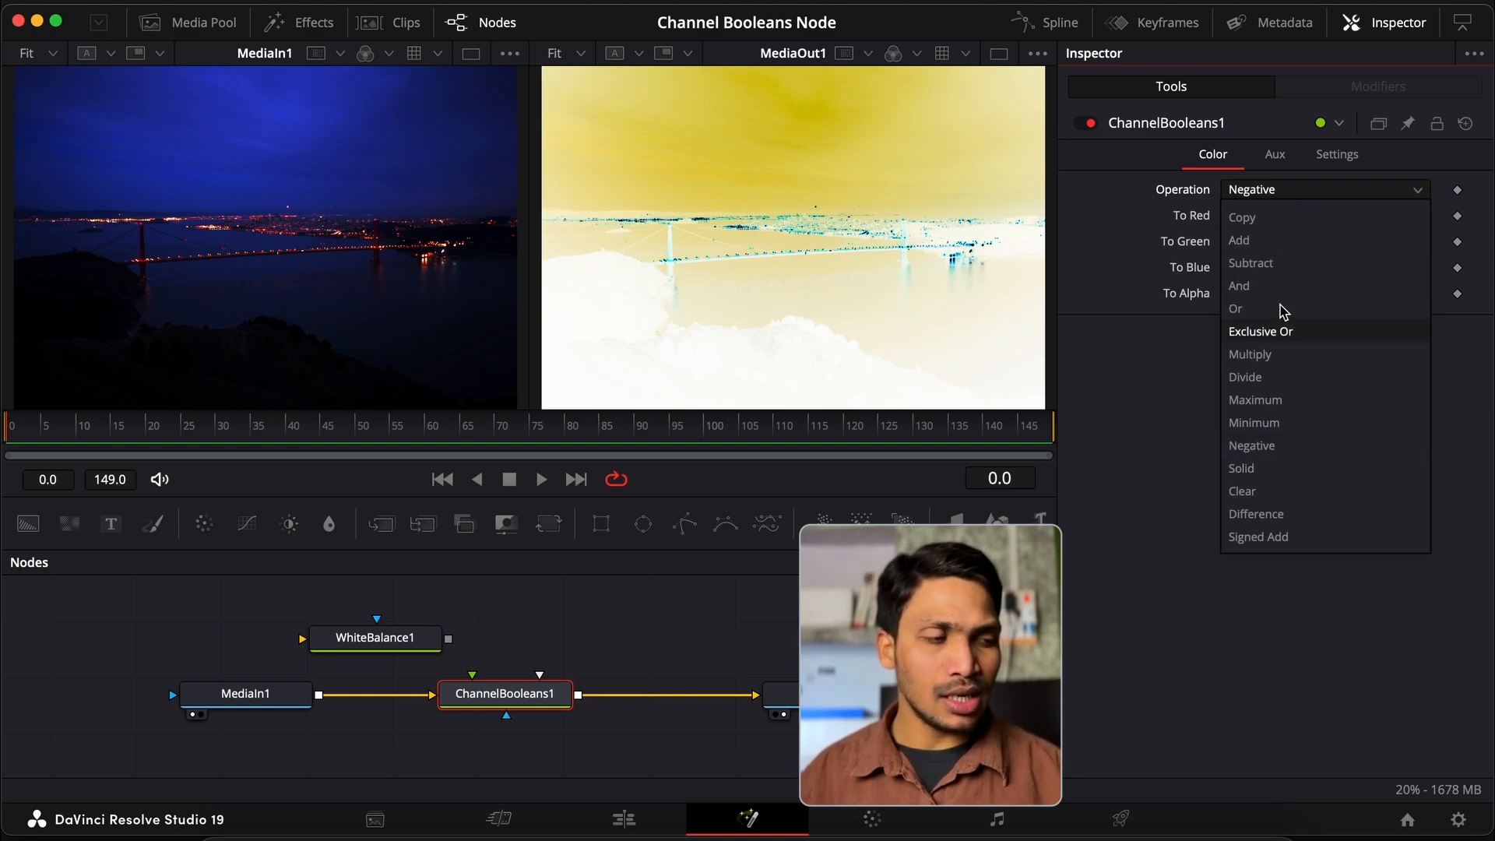
pyautogui.click(1267, 195)
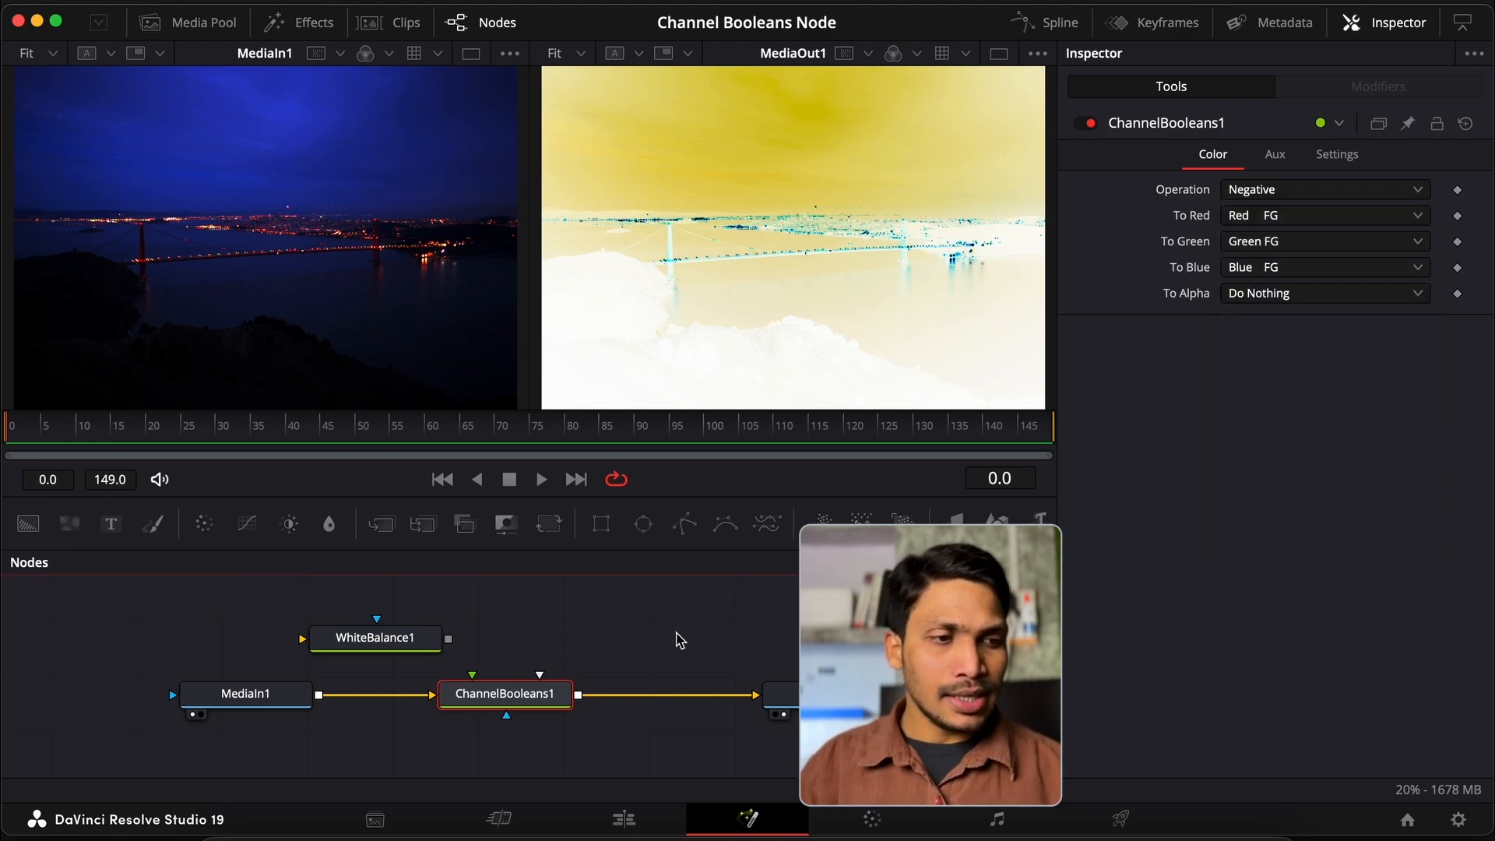
# Step: Search the Fusion tool list for the Channel Boolean tools
pyautogui.click(599, 625)
pyautogui.hotkey('shift', 'space')
pyautogui.write('whi')
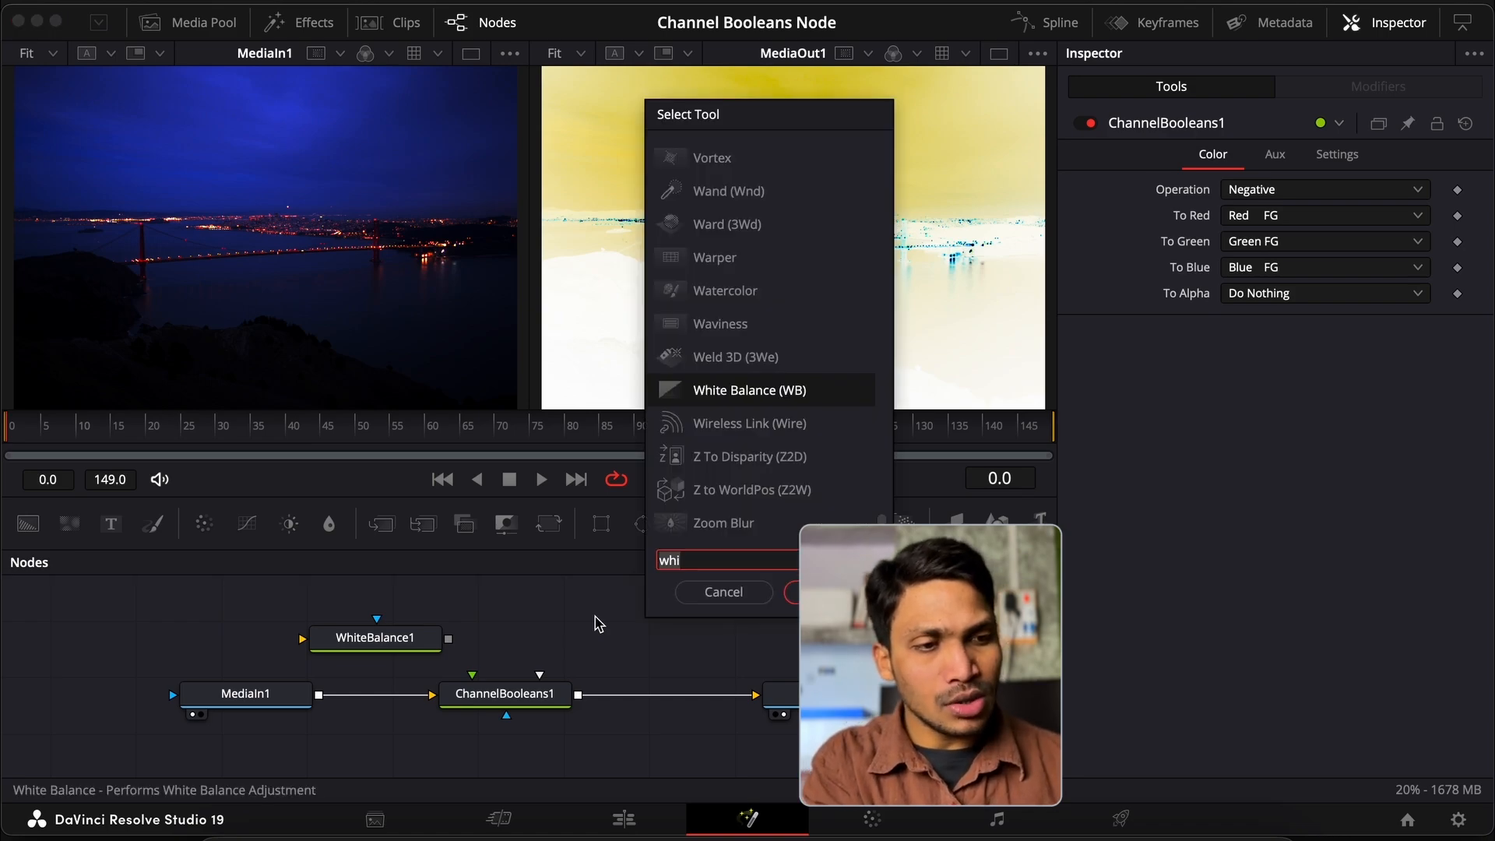
pyautogui.press('BackSpace')
pyautogui.press('BackSpace')
pyautogui.press('BackSpace')
pyautogui.write('channel')
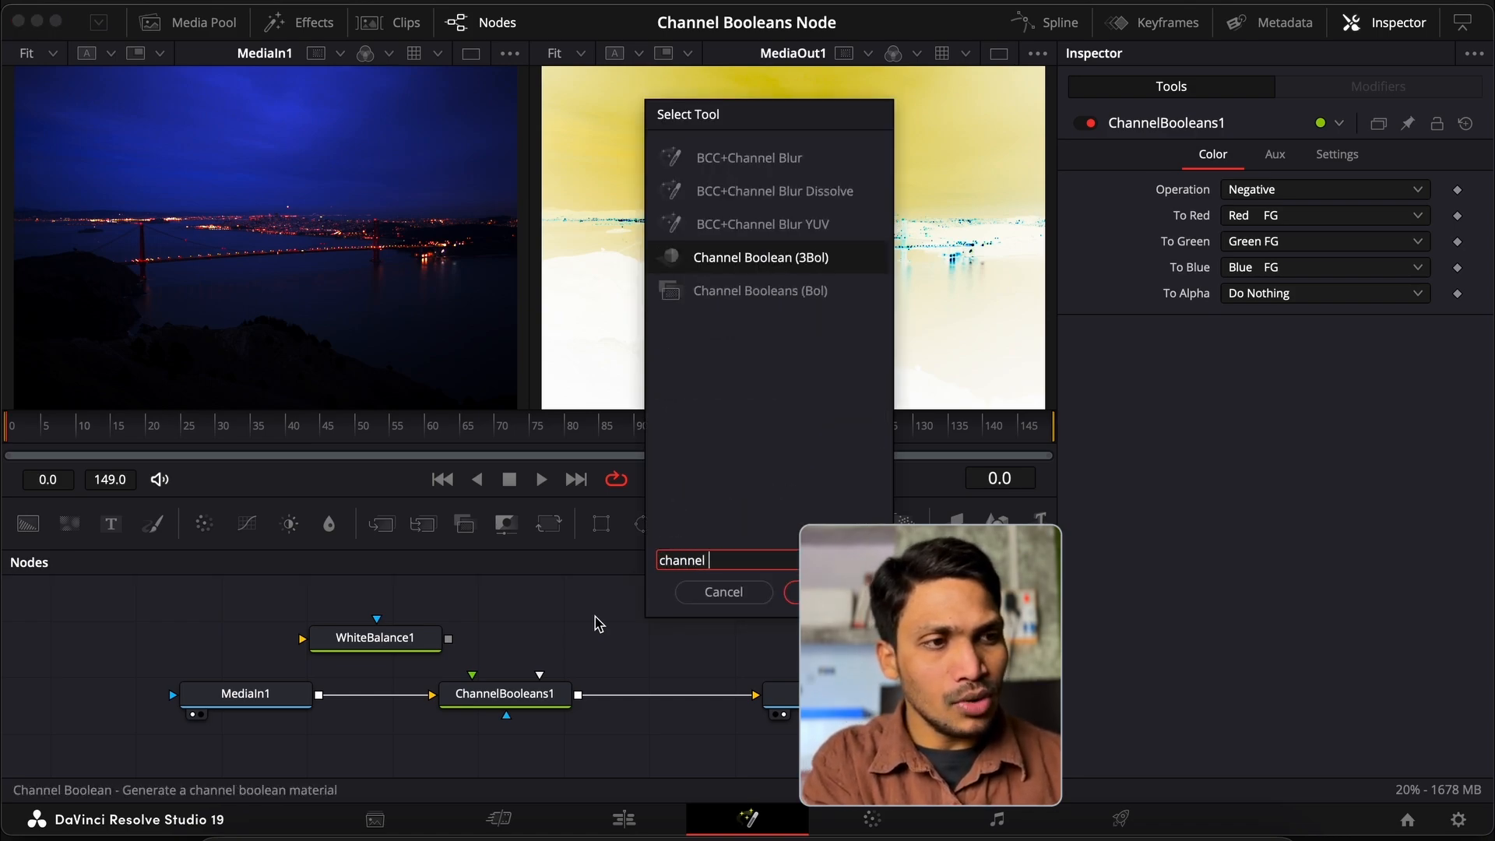
pyautogui.write(' boolean')
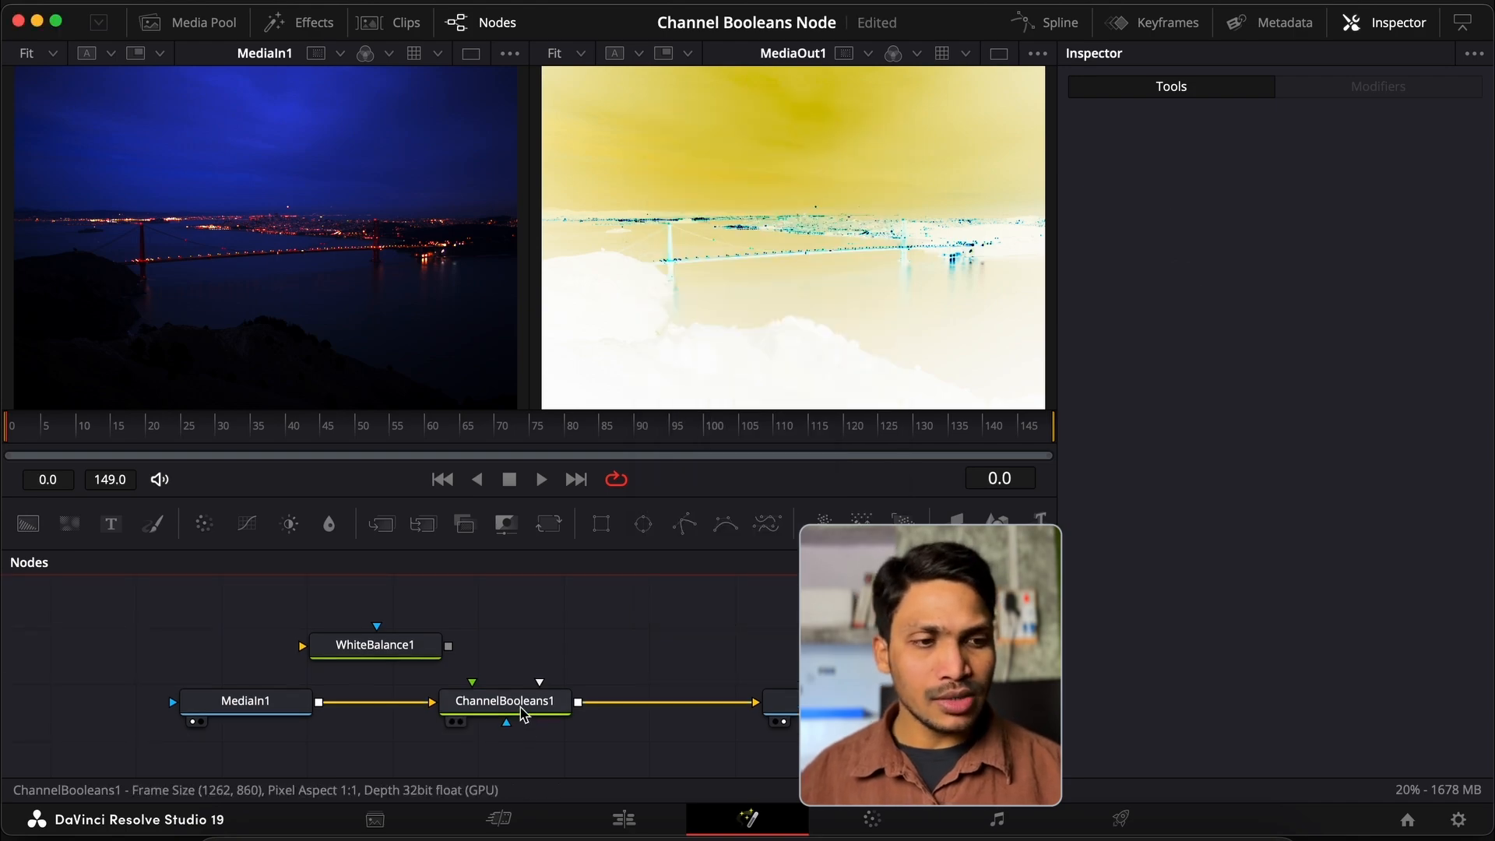
# Step: Examine the auxiliary channel settings of ChannelBooleans1, from To Z Buffer down to To Y Disparity
pyautogui.click(524, 714)
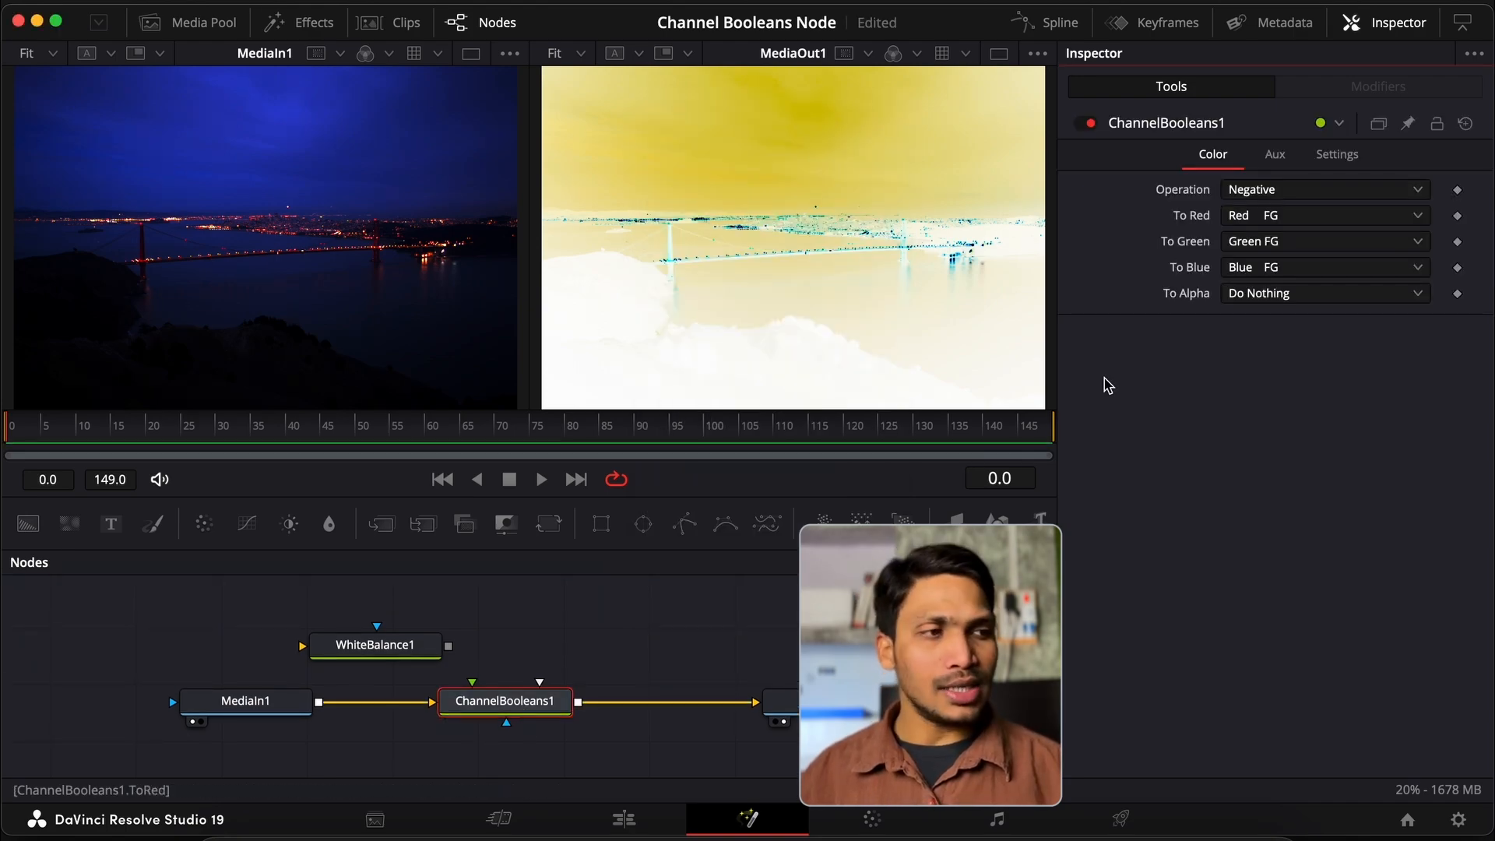
pyautogui.click(1276, 158)
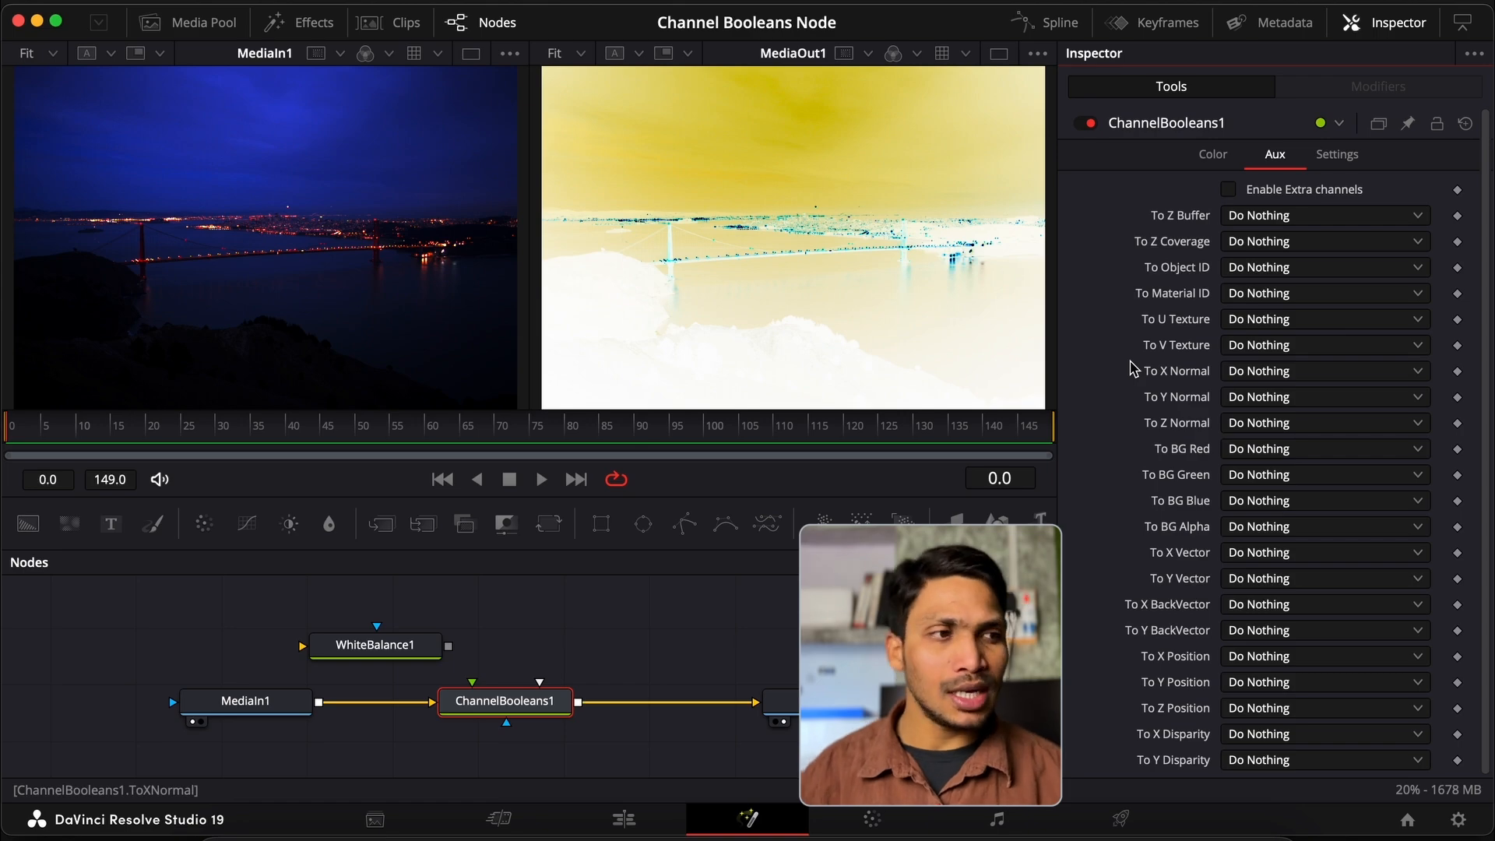
pyautogui.scroll(-1, 1191, 335)
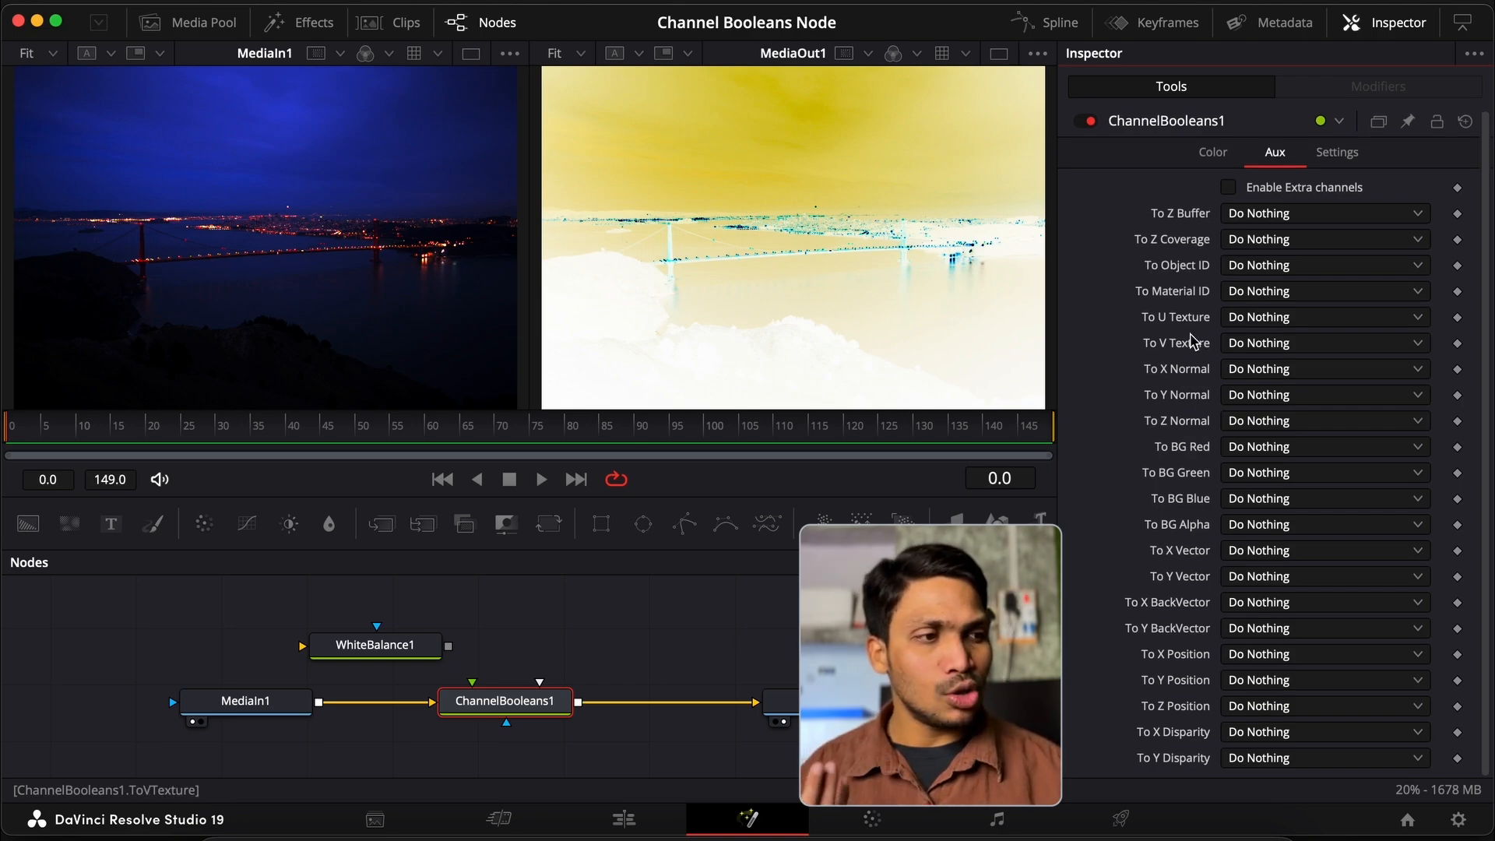
pyautogui.scroll(1, 1191, 342)
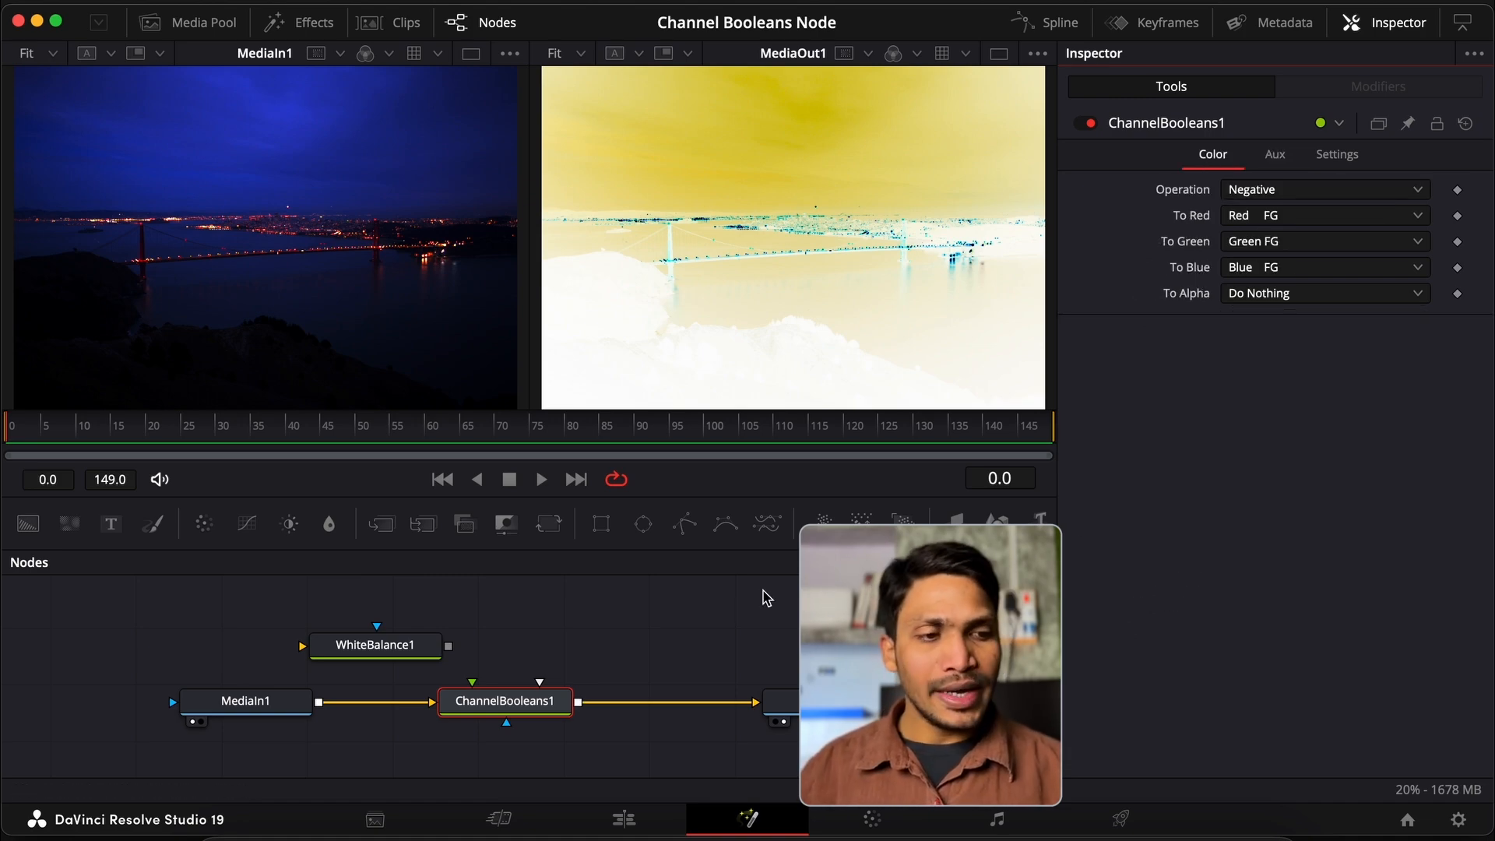
# Step: Add PrismsLenses.exr from the media pool to the node graph and connect it to the foreground input of ChannelBooleans1
pyautogui.click(187, 22)
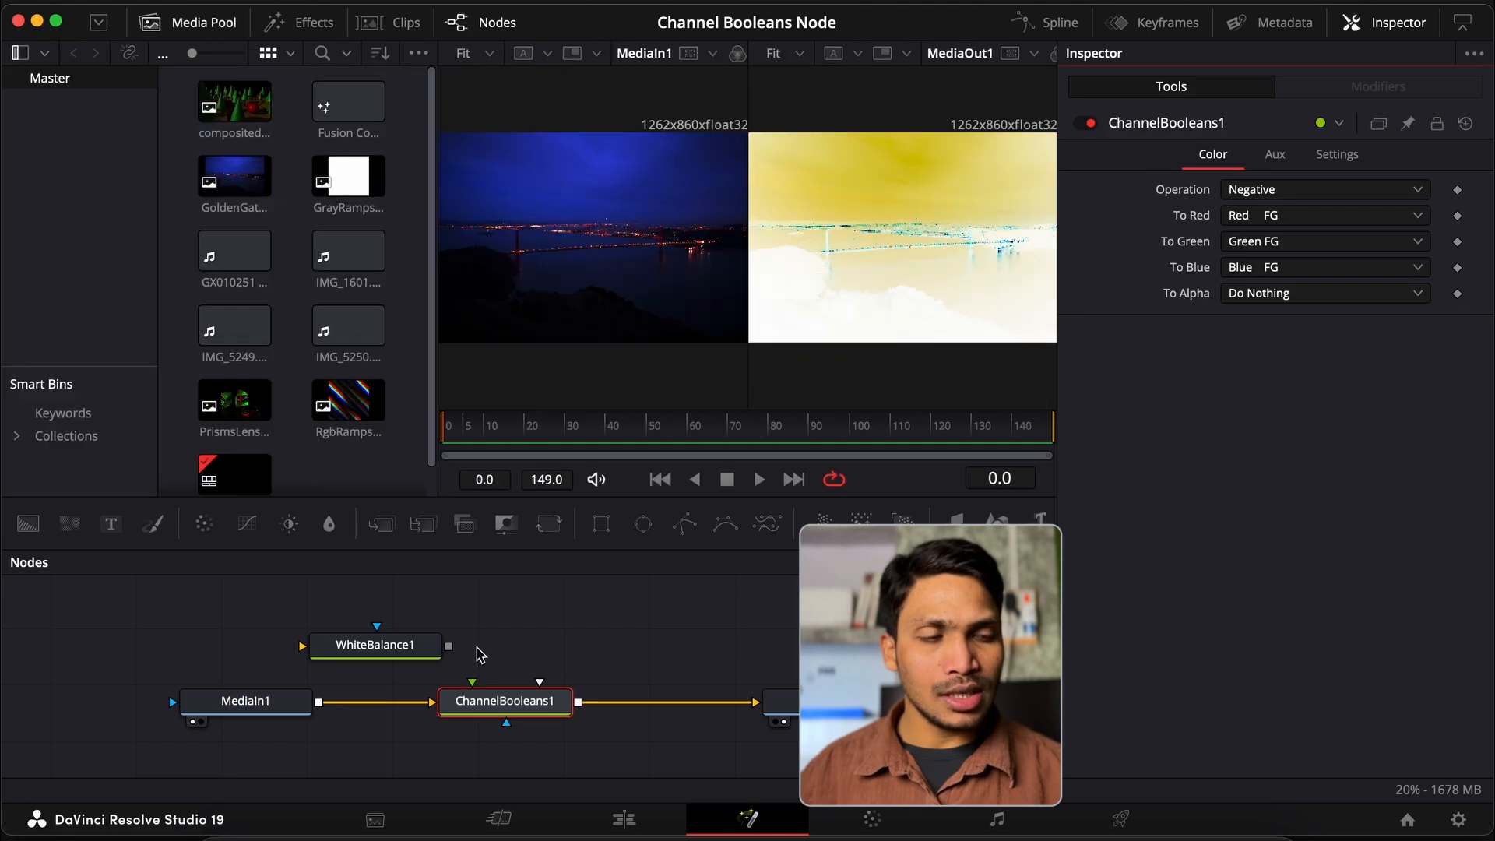
pyautogui.scroll(-1, 343, 401)
pyautogui.moveTo(243, 405); pyautogui.dragTo(577, 595)
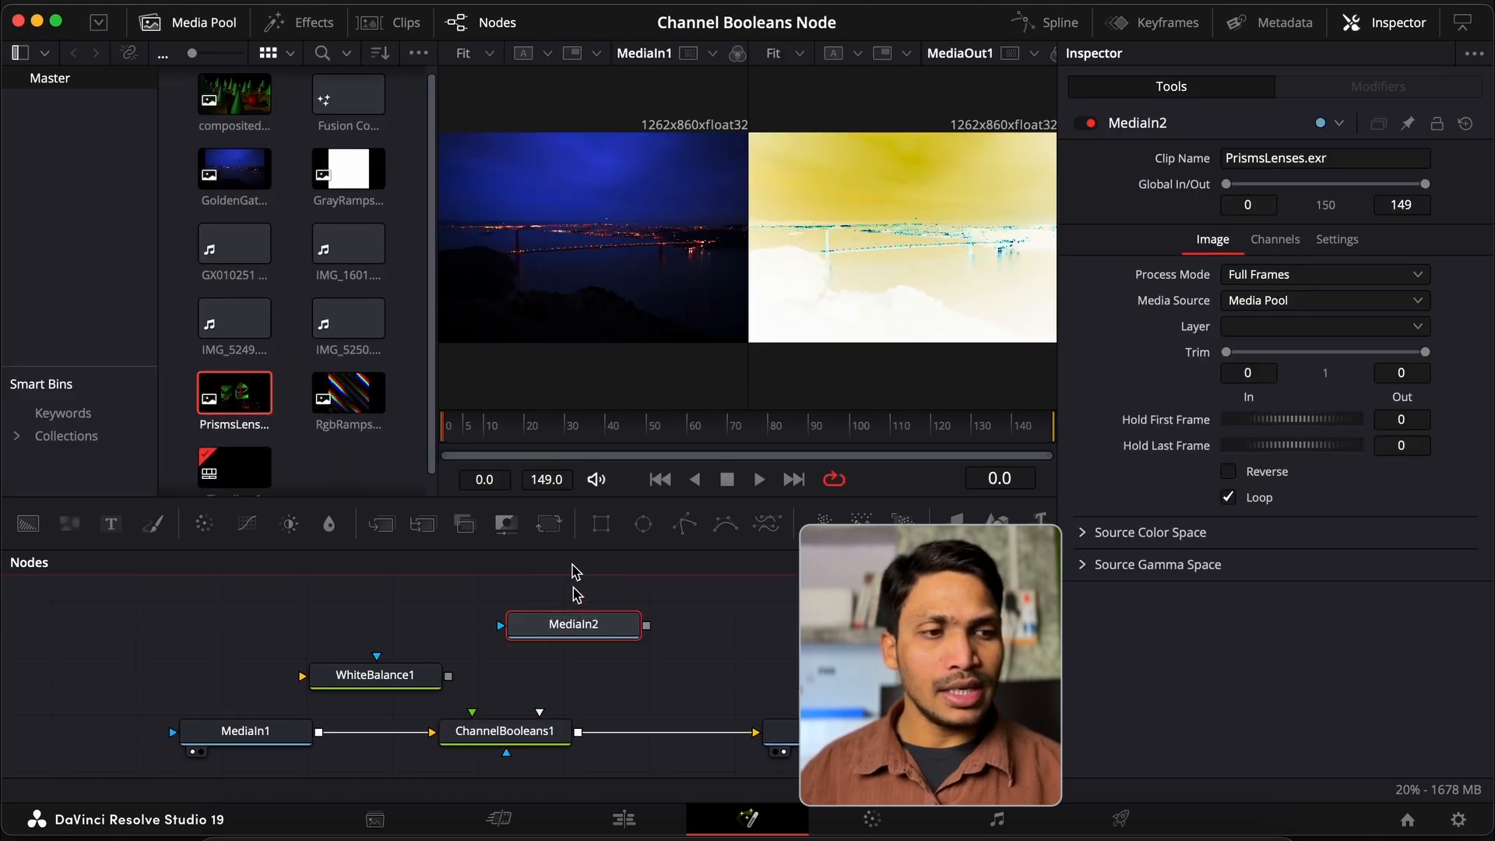
pyautogui.click(201, 23)
pyautogui.moveTo(647, 626); pyautogui.dragTo(472, 714)
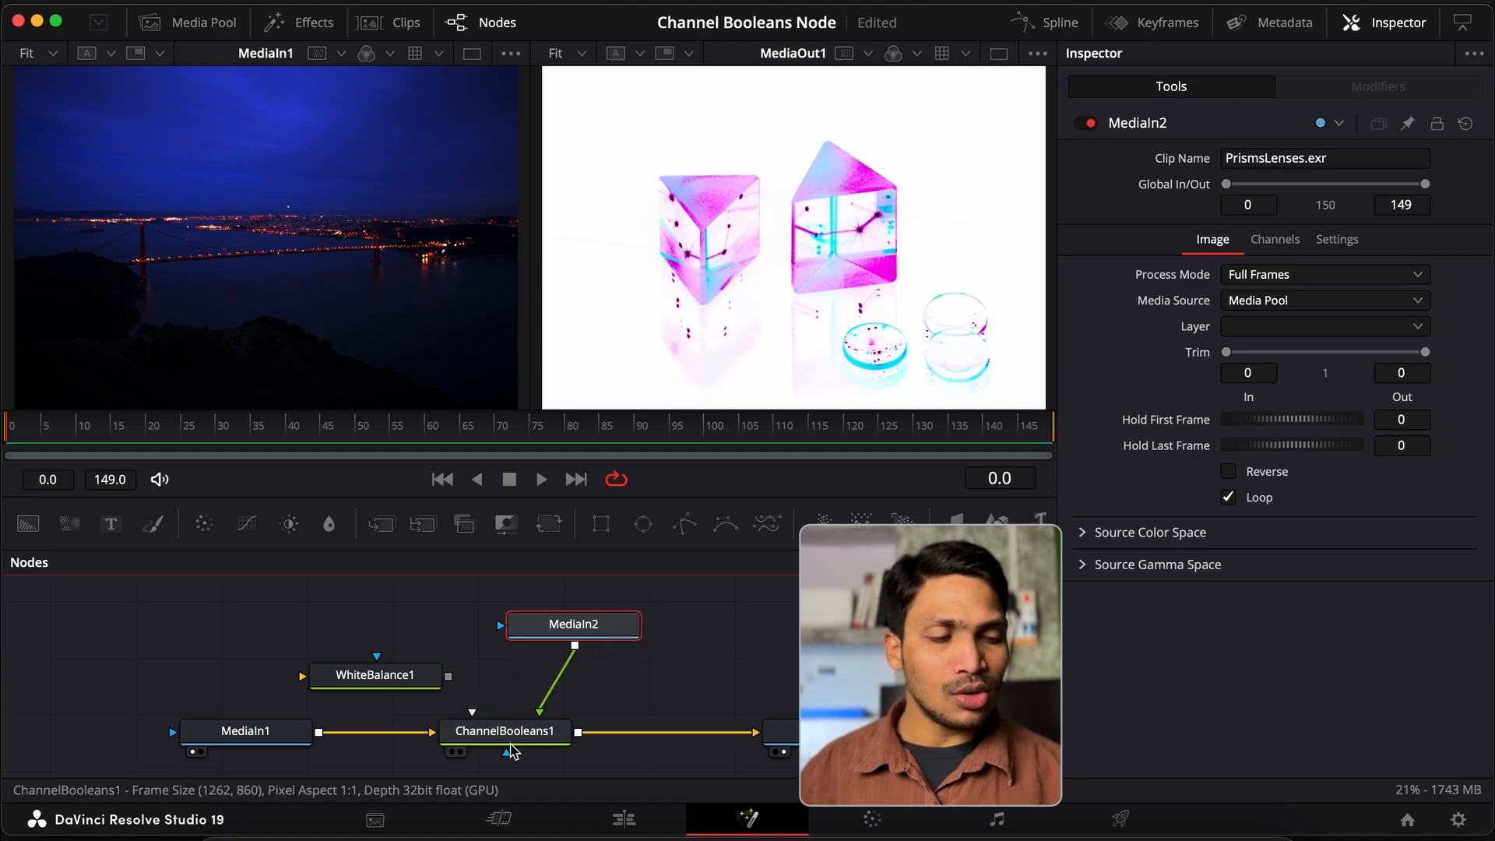
# Step: Set ChannelBooleans1 to Copy with To Alpha on Alpha FG, and view MediaIn2 beside the MediaOut1 result
pyautogui.click(505, 731)
pyautogui.click(1267, 193)
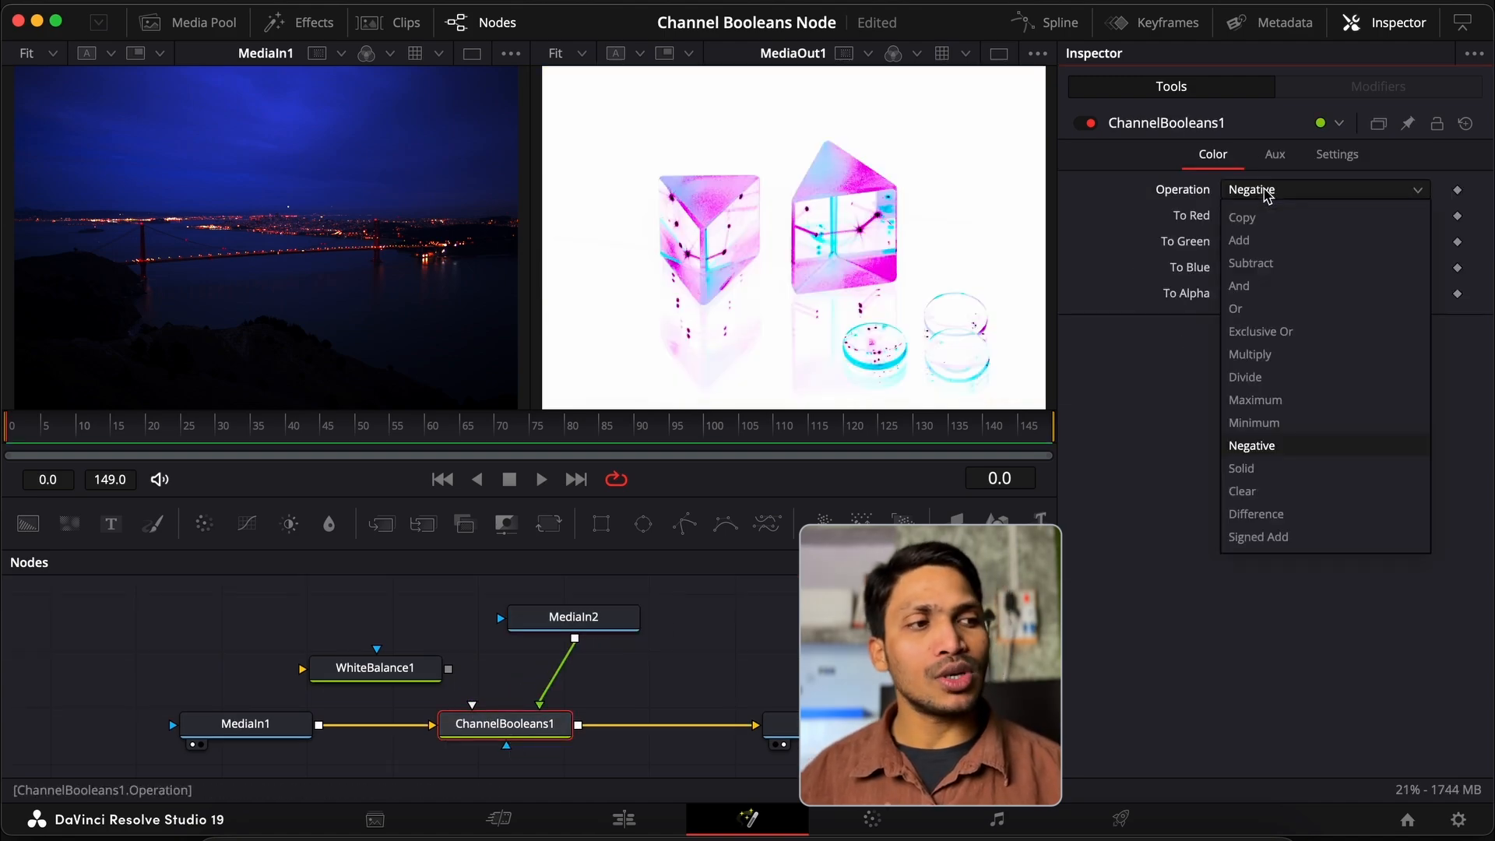
pyautogui.click(1267, 215)
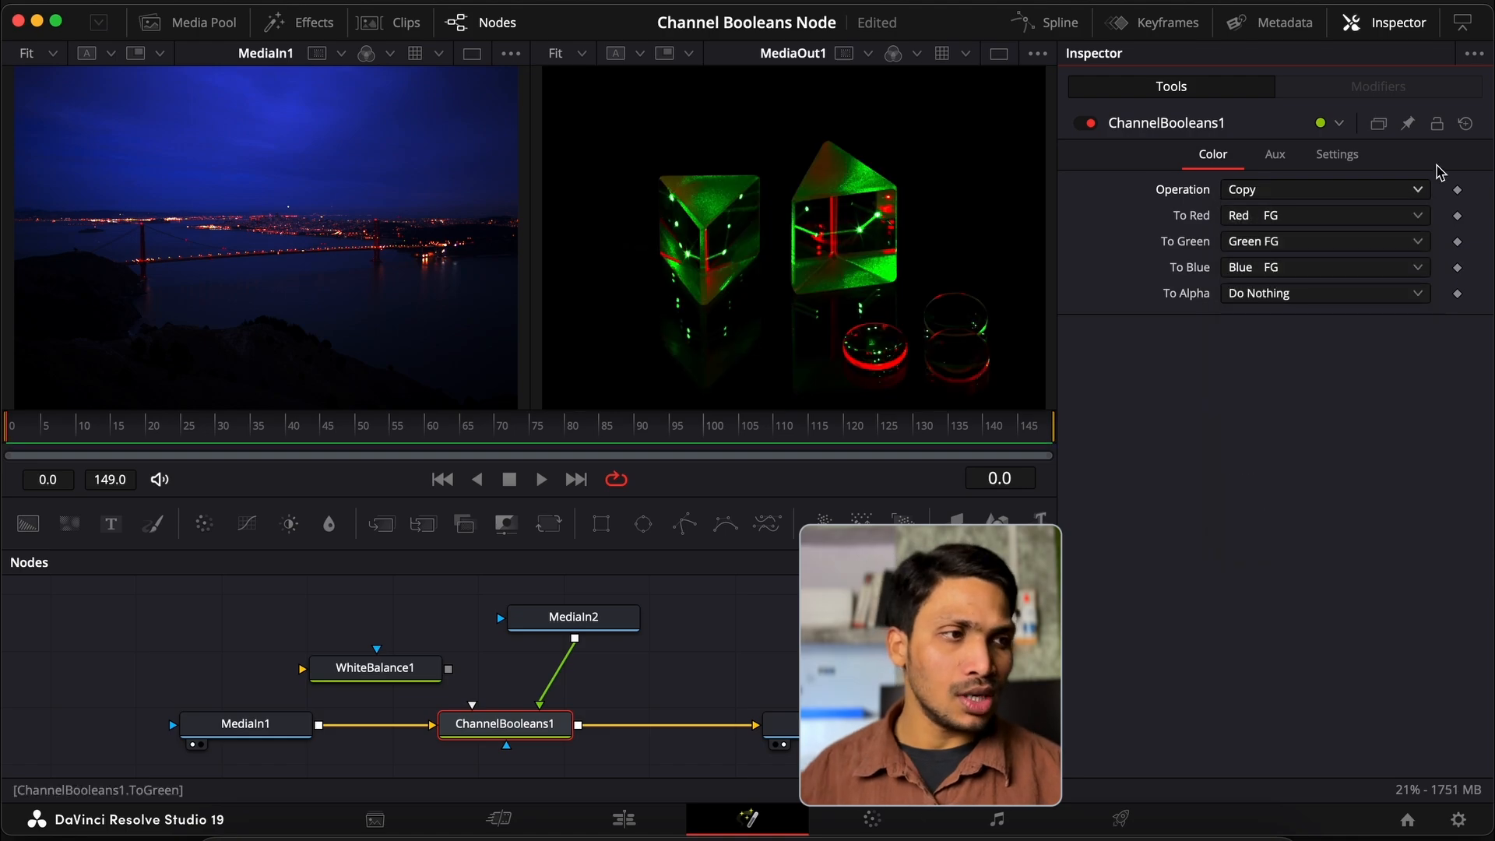
pyautogui.click(1267, 193)
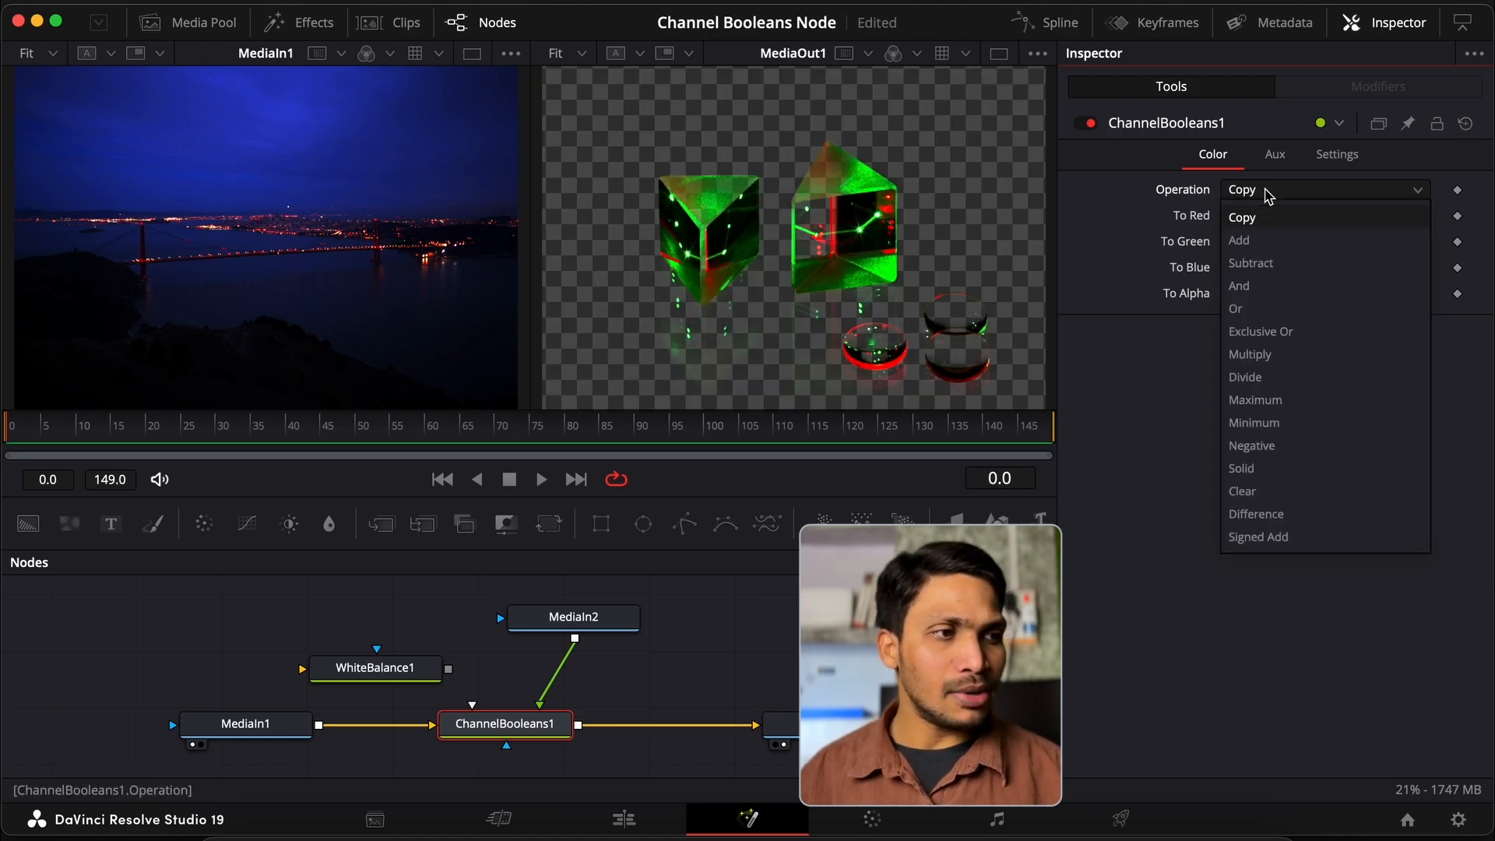
pyautogui.click(1267, 193)
pyautogui.press('1')
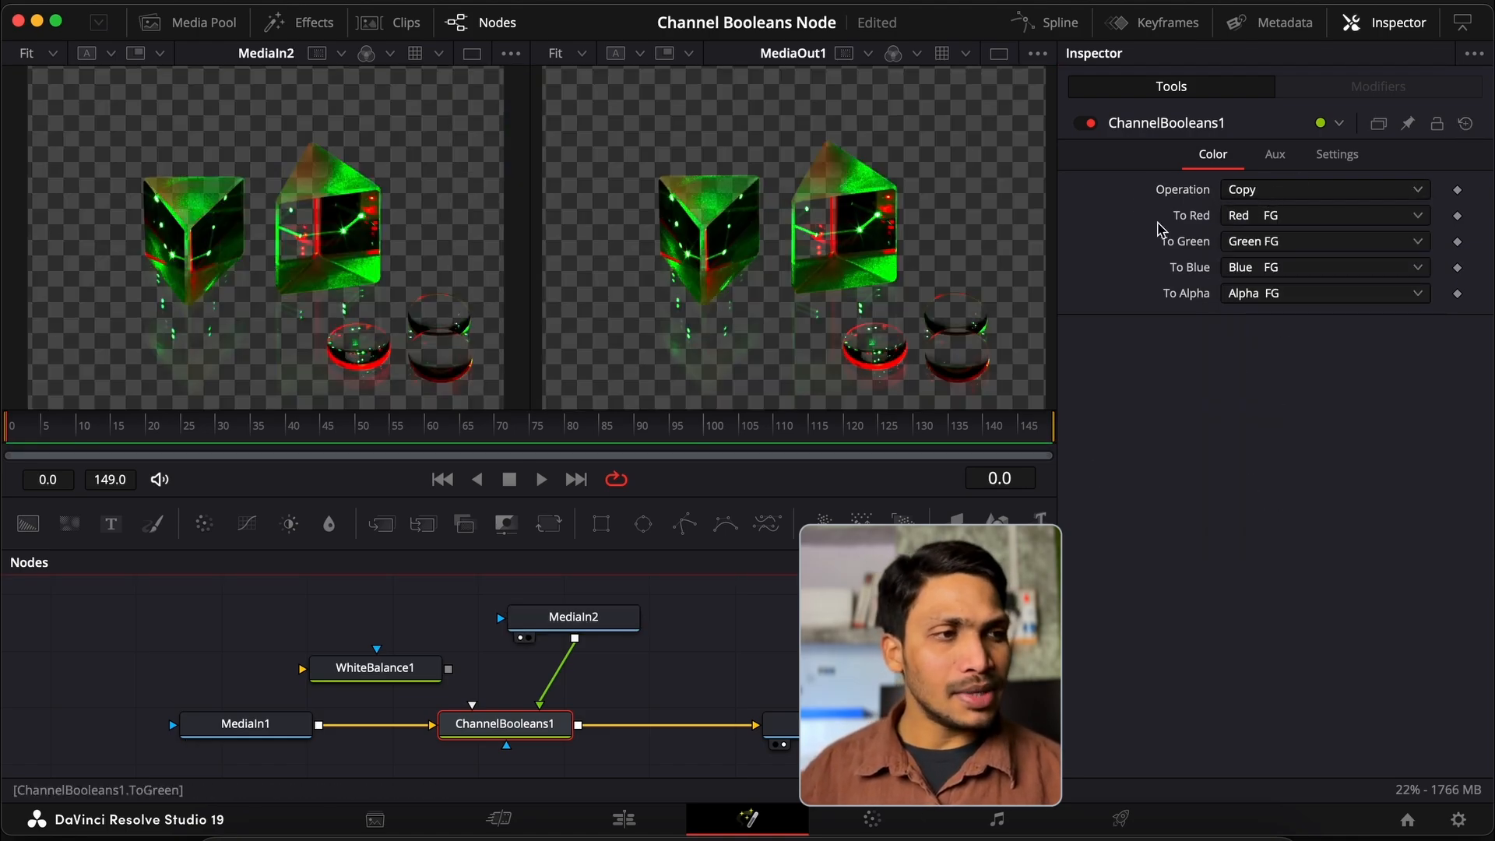
pyautogui.click(1278, 197)
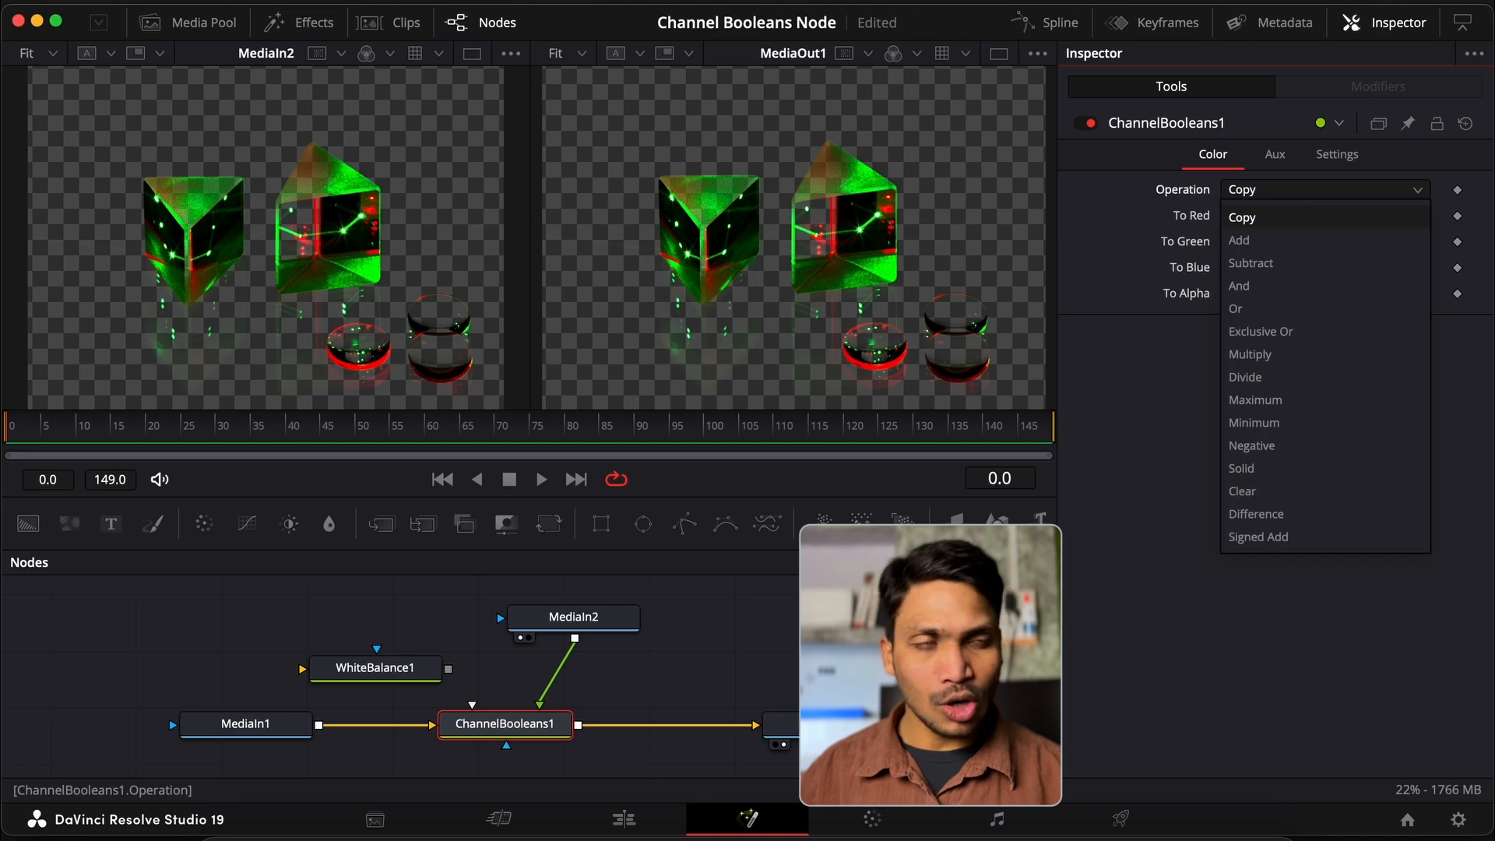
pyautogui.click(1278, 204)
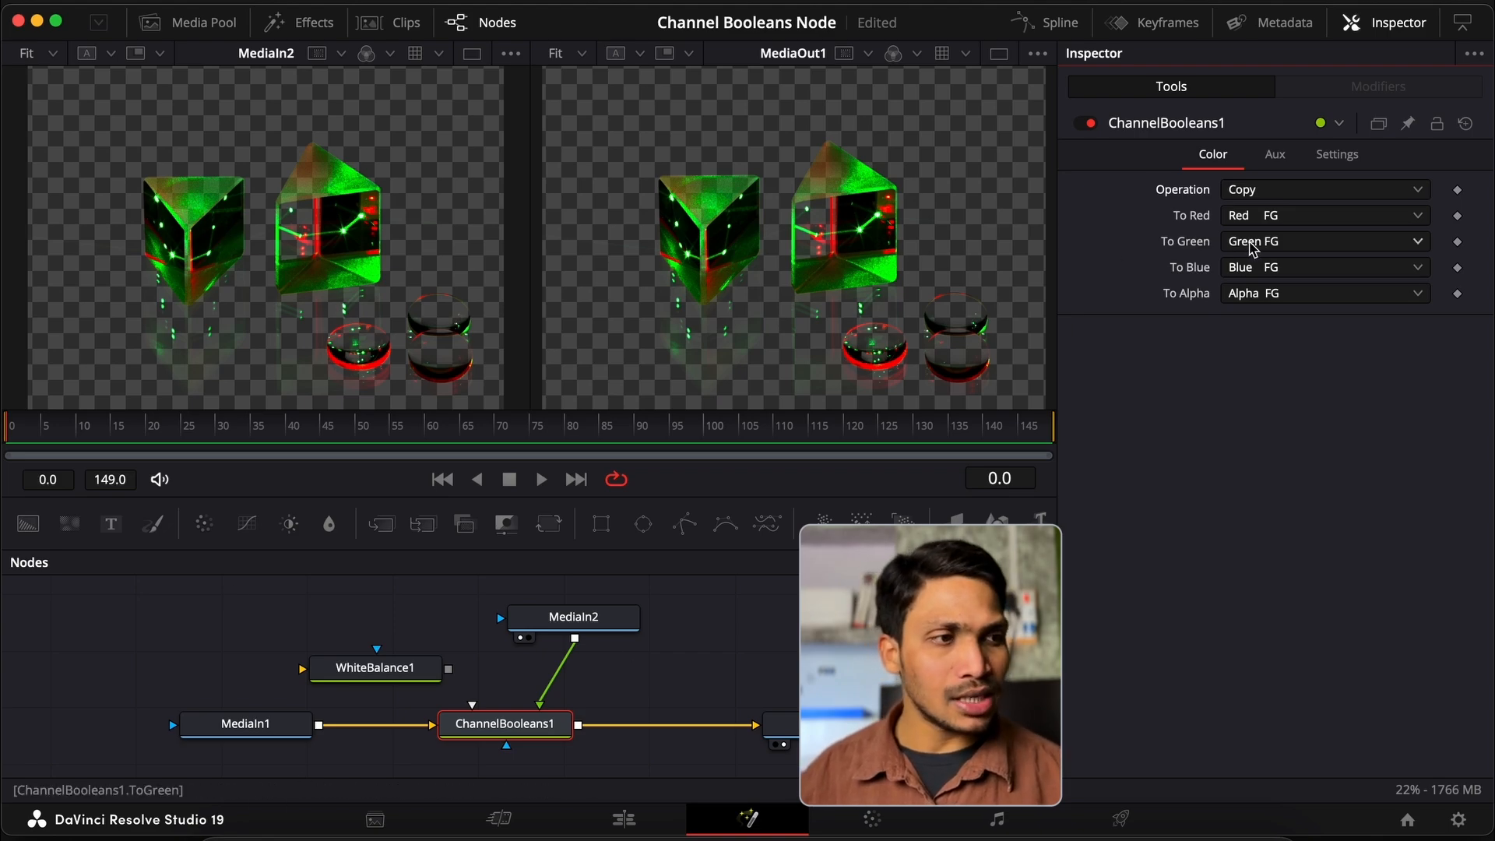
pyautogui.click(1279, 245)
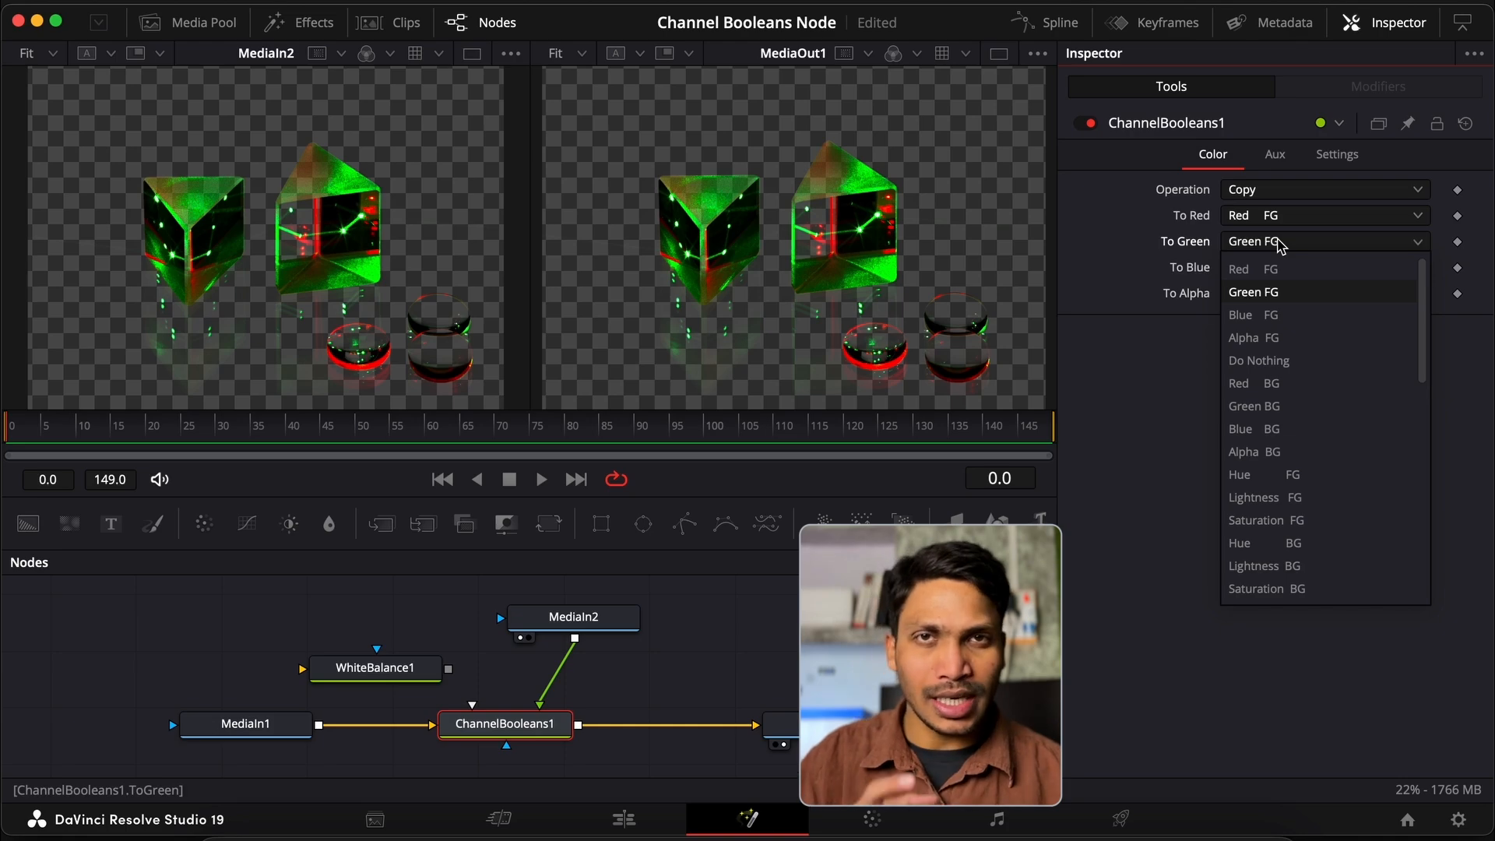
pyautogui.click(1280, 243)
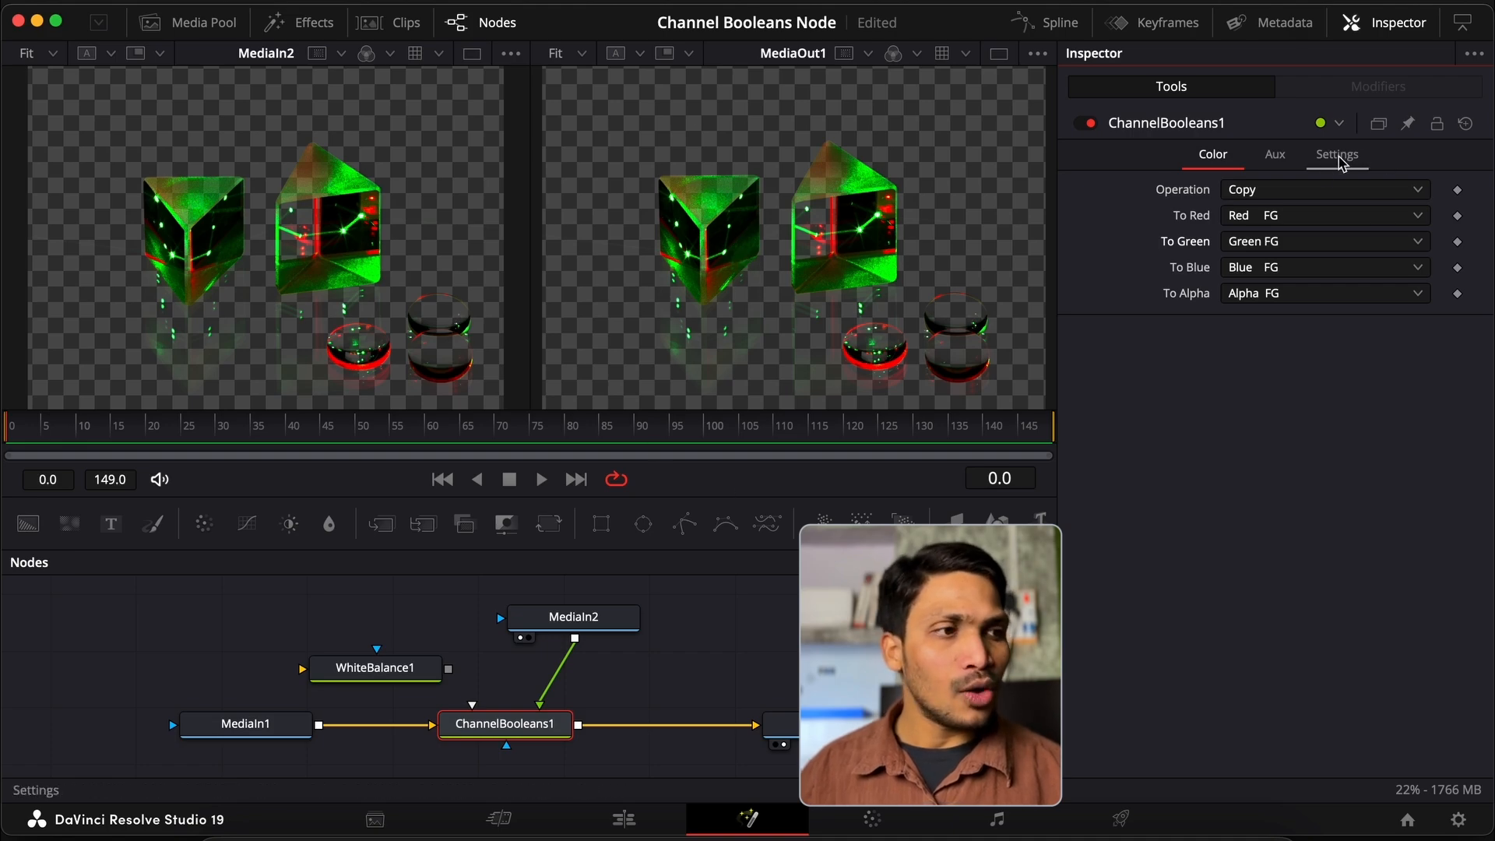
# Step: Set the ChannelBooleans1 operation to Add and reposition the MediaIn2 node more directly above ChannelBooleans1
pyautogui.click(1282, 194)
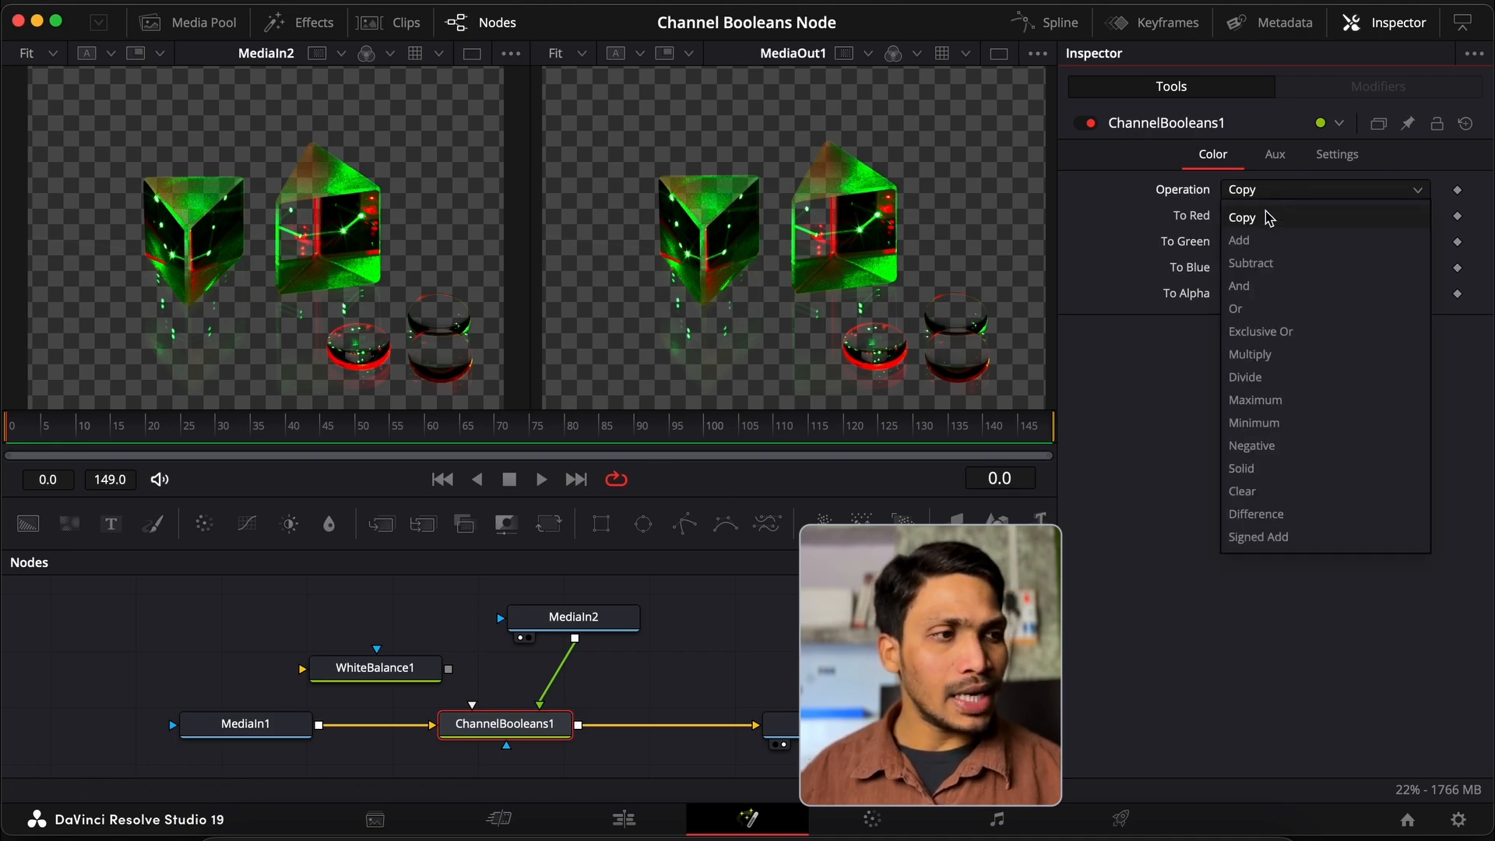
pyautogui.click(1240, 241)
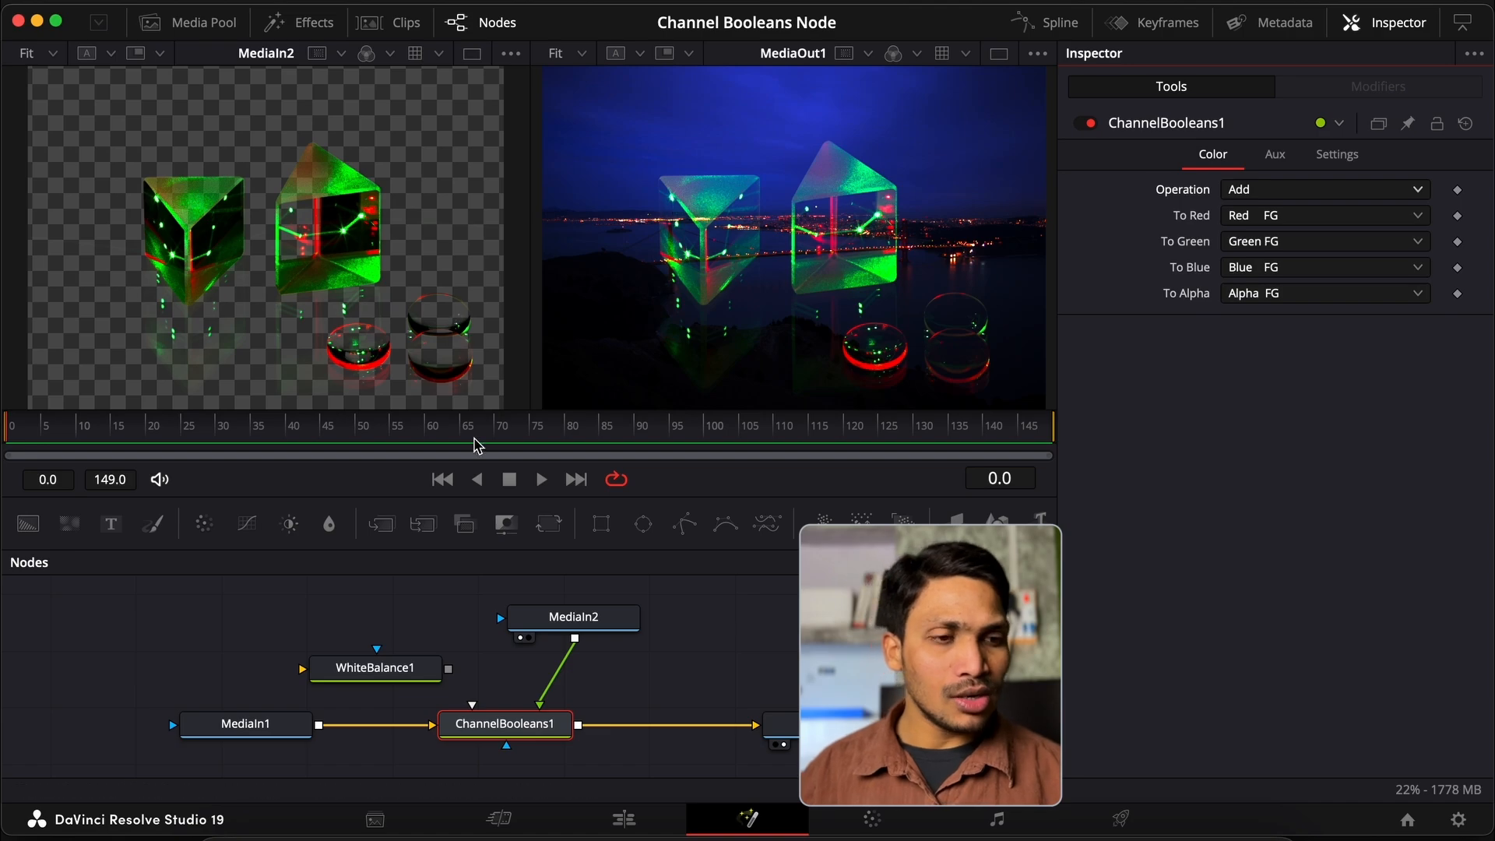
pyautogui.moveTo(541, 623)
pyautogui.mouseDown()
pyautogui.moveTo(267, 231)
pyautogui.moveTo(157, 139)
pyautogui.moveTo(166, 121)
pyautogui.moveTo(659, 139)
pyautogui.moveTo(591, 91)
pyautogui.moveTo(220, 731)
pyautogui.moveTo(467, 572)
pyautogui.moveTo(547, 620)
pyautogui.mouseUp()
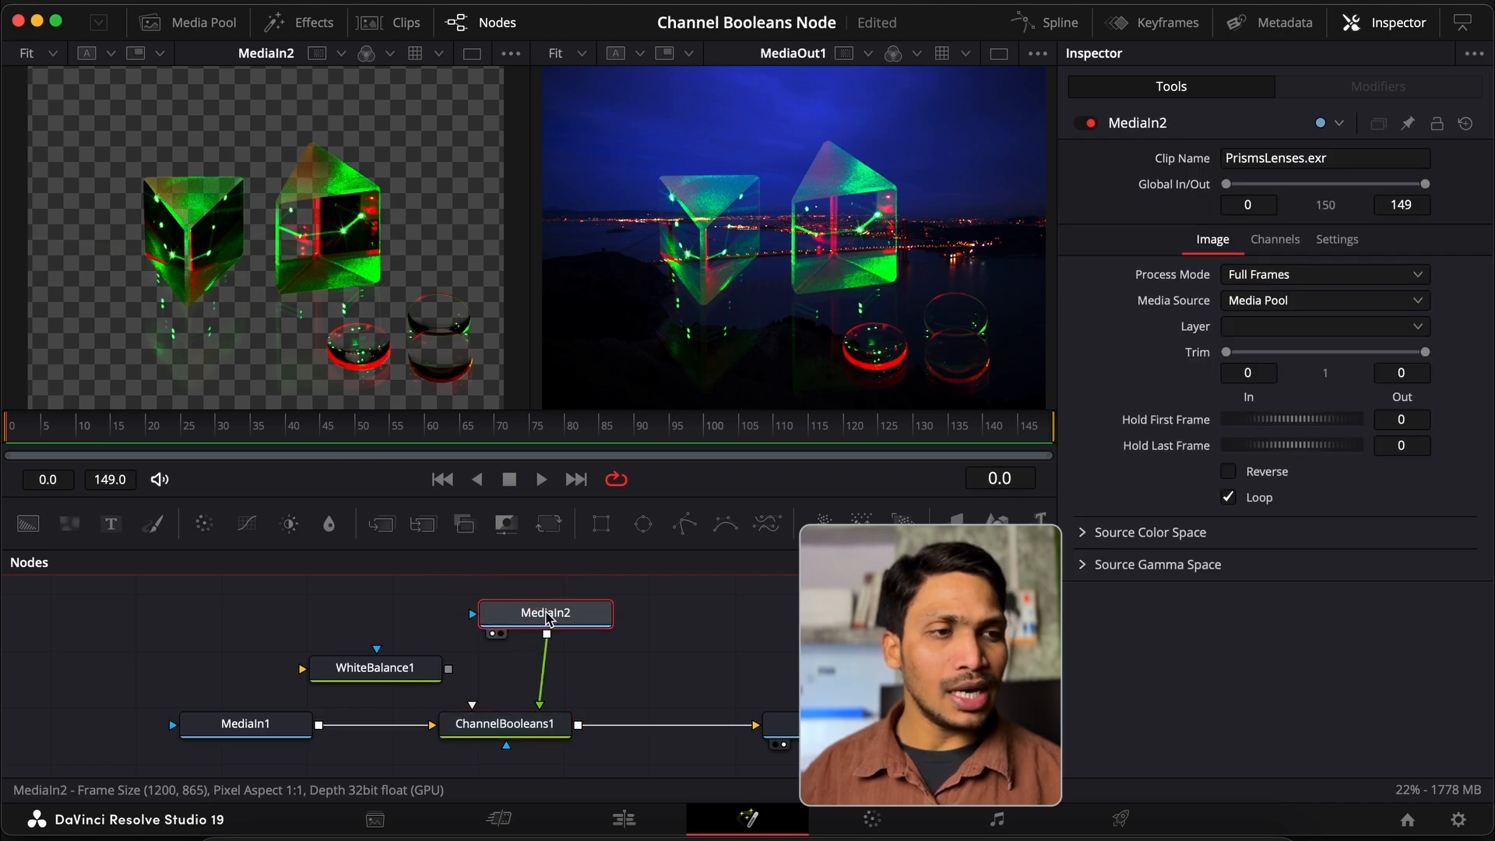